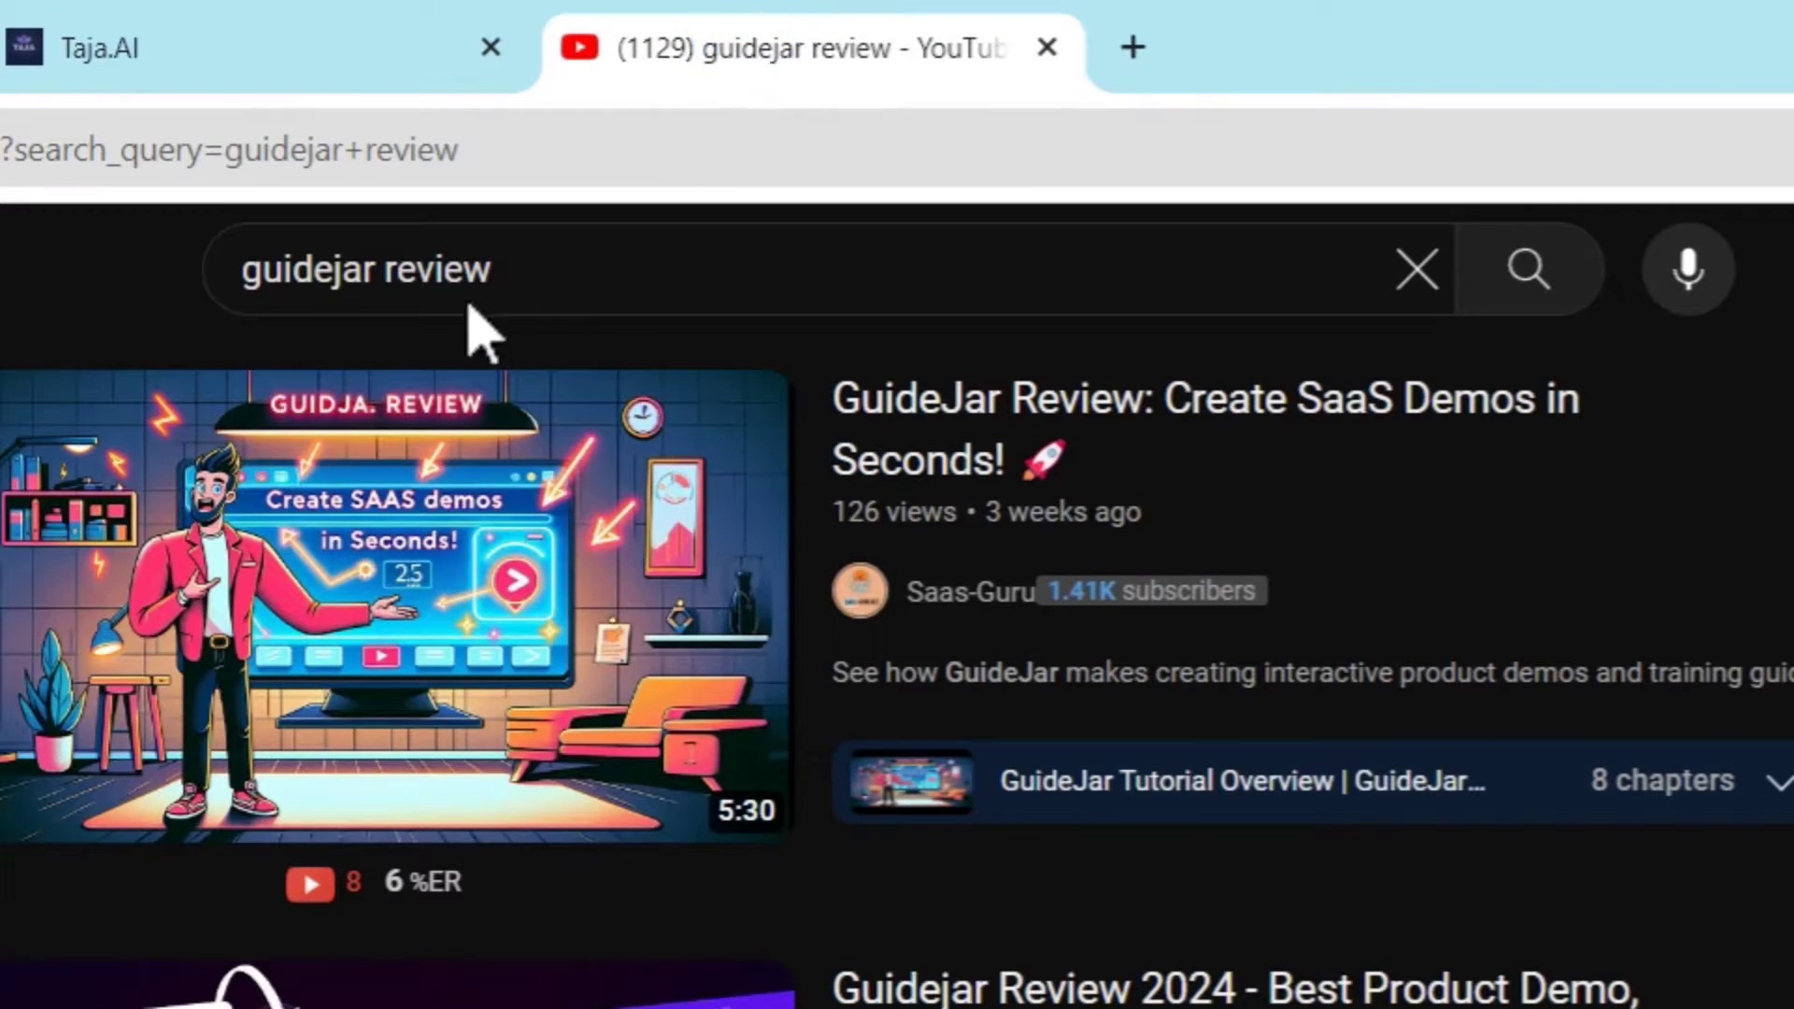
# Highlight the search term "guidejar review" on YouTube and preview the first video result.
pyautogui.click(598, 266)
pyautogui.moveTo(598, 266); pyautogui.dragTo(252, 262)
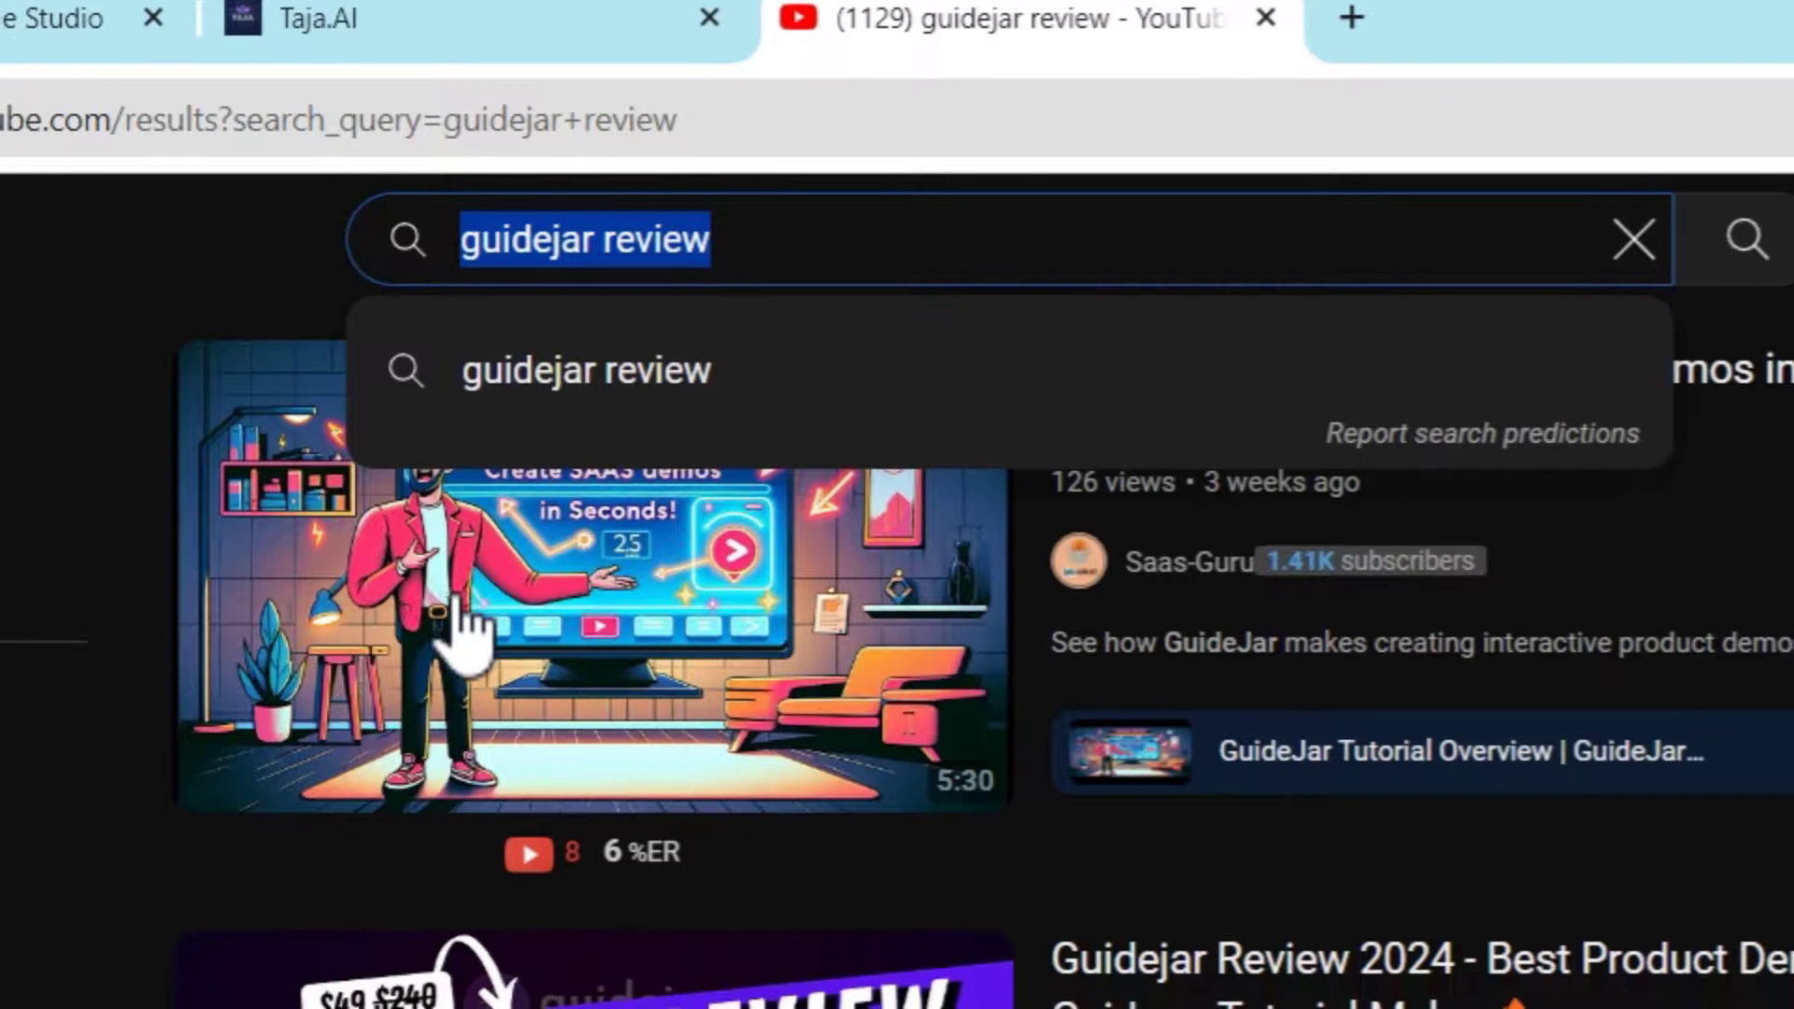
pyautogui.moveTo(471, 658)
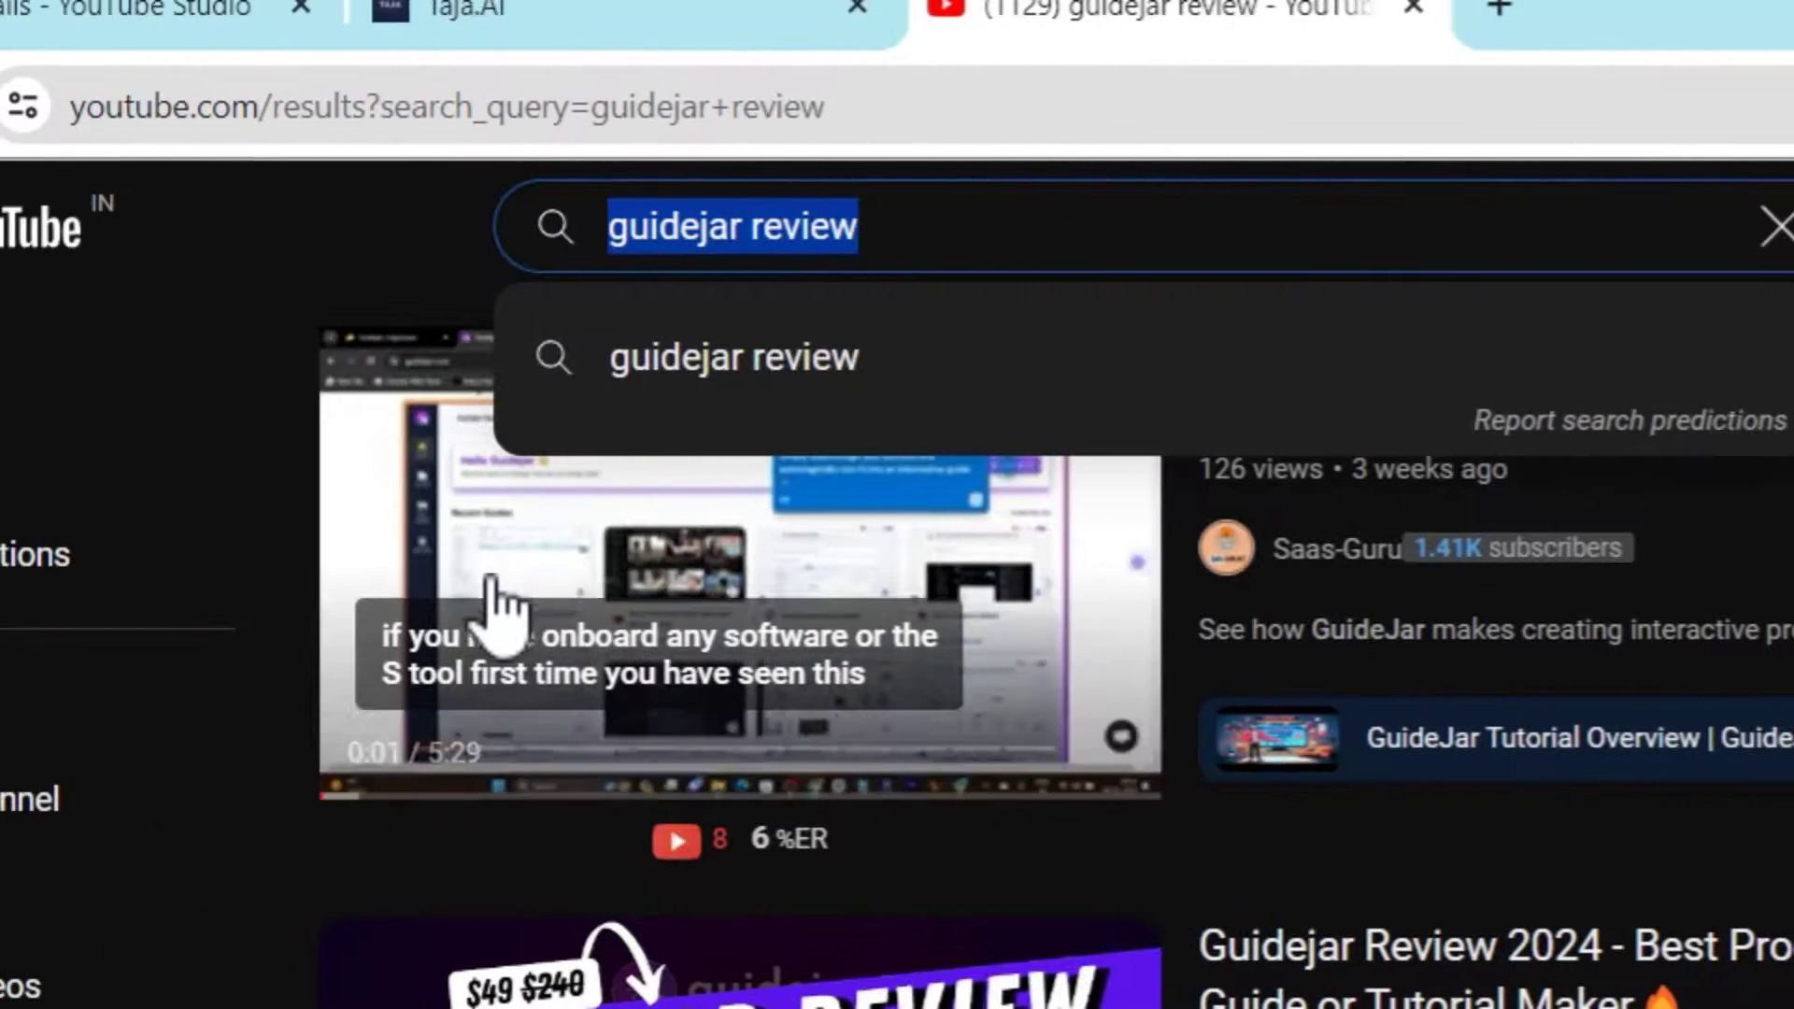
# Switch to Taja.AI, open its dashboard and look through the recent videos.
pyautogui.click(600, 4)
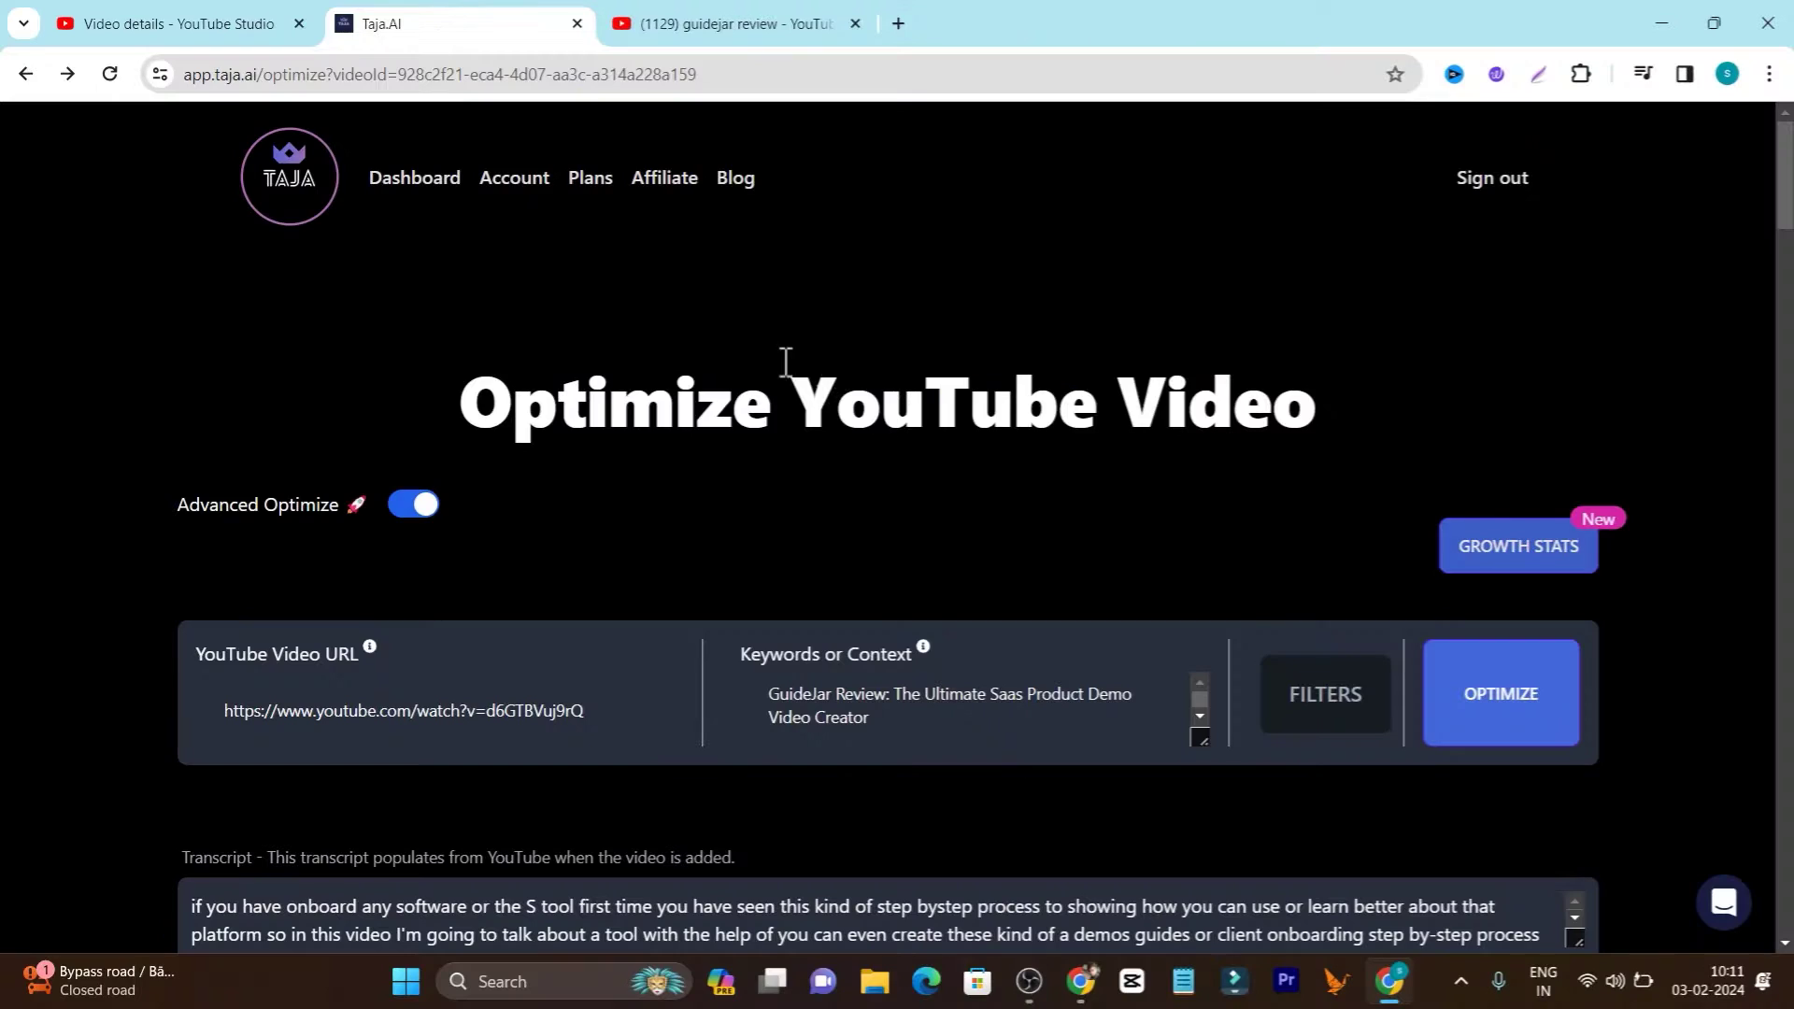
pyautogui.click(395, 182)
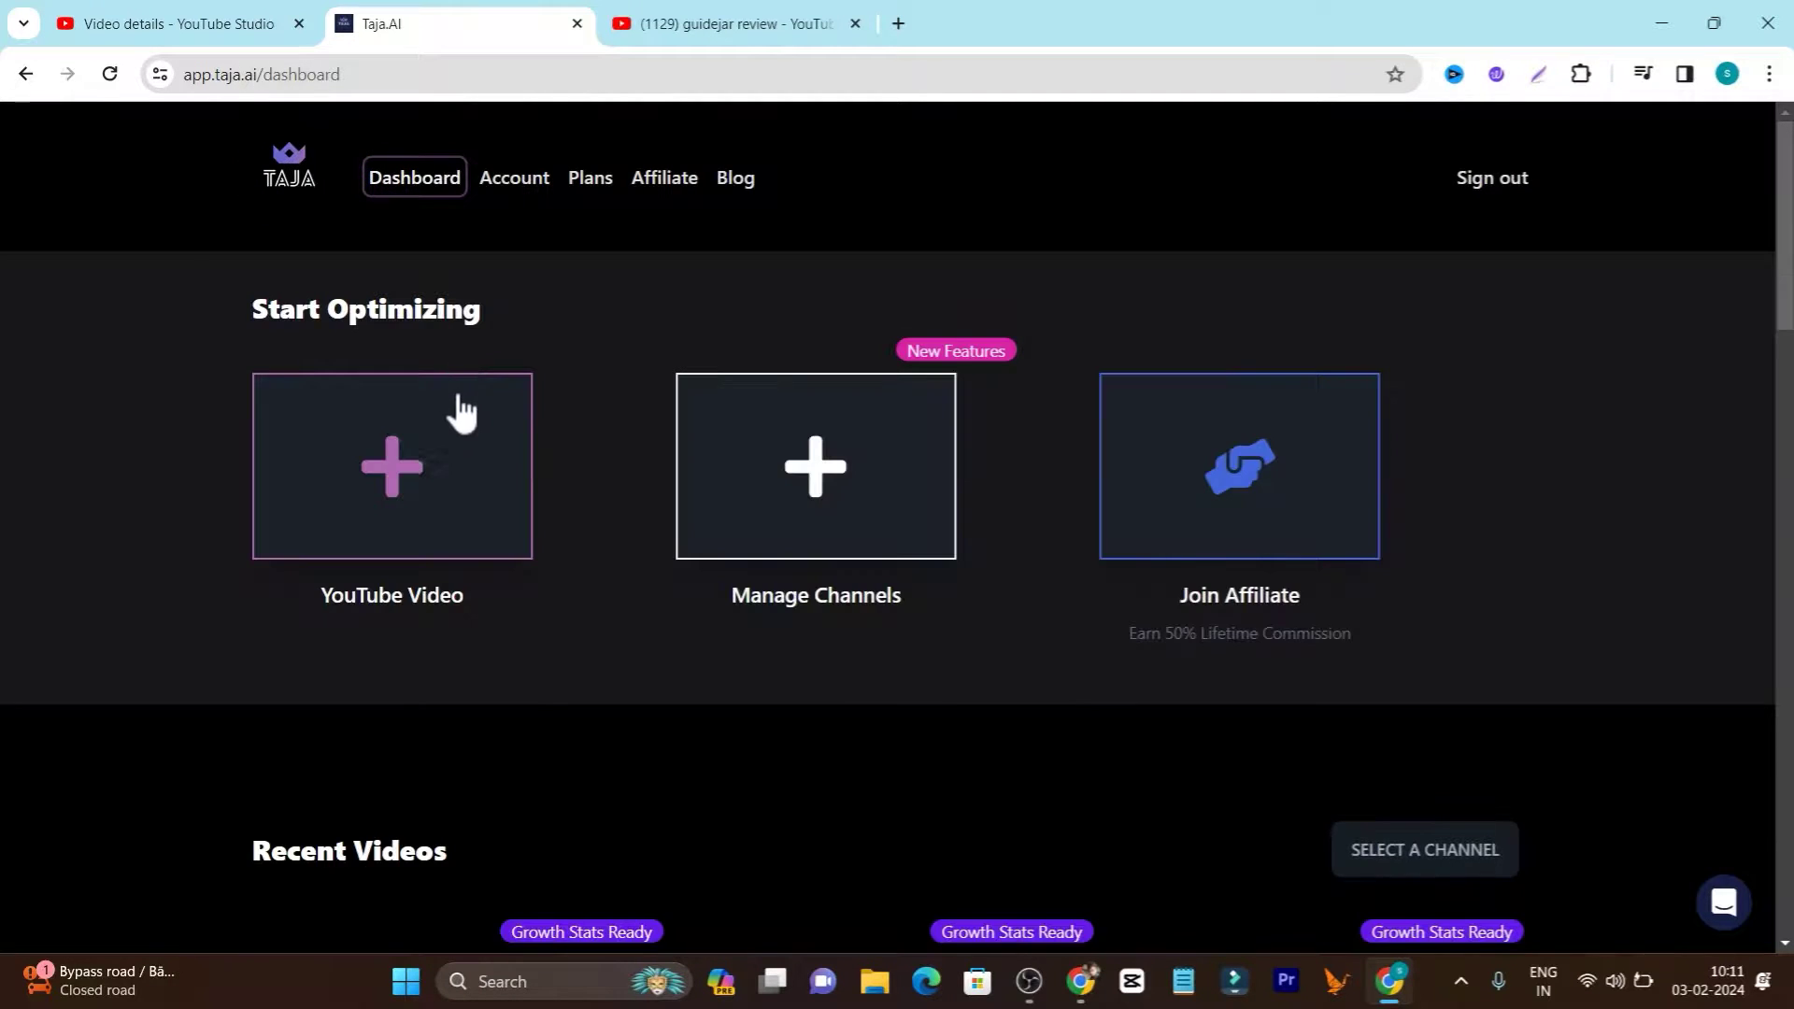
pyautogui.scroll(-15, 1308, 715)
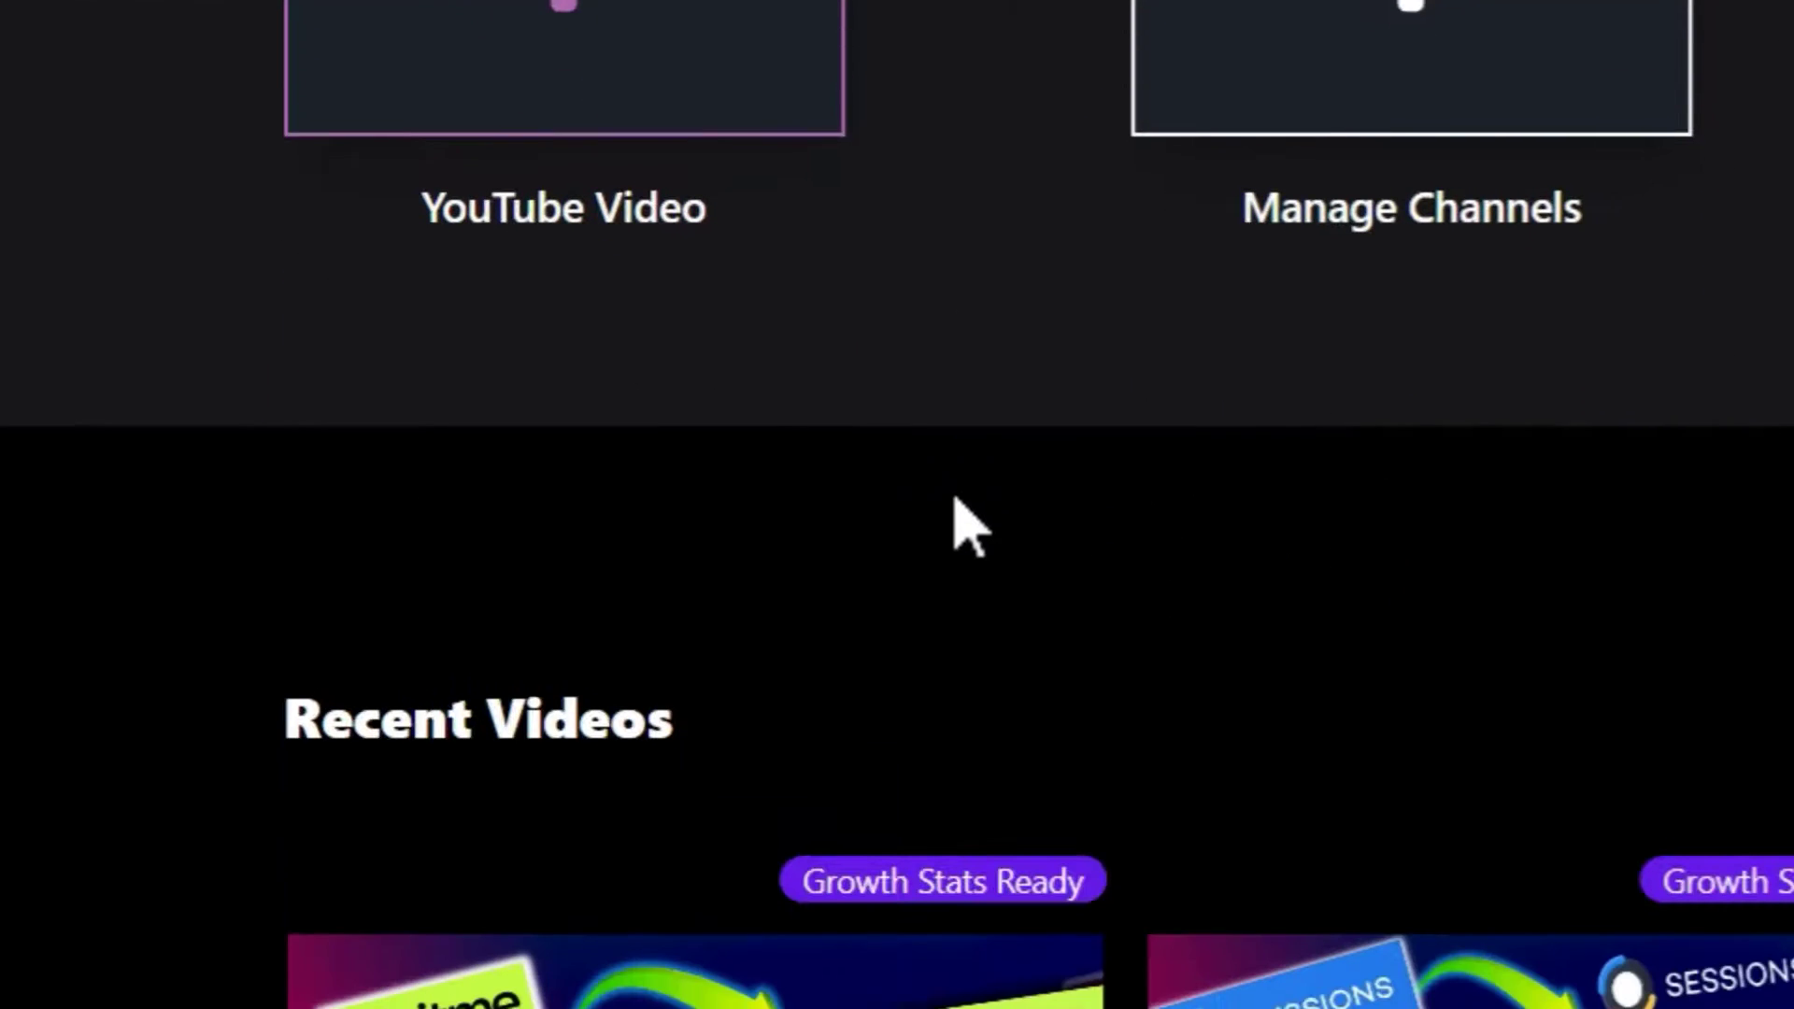
pyautogui.scroll(-9, 1359, 495)
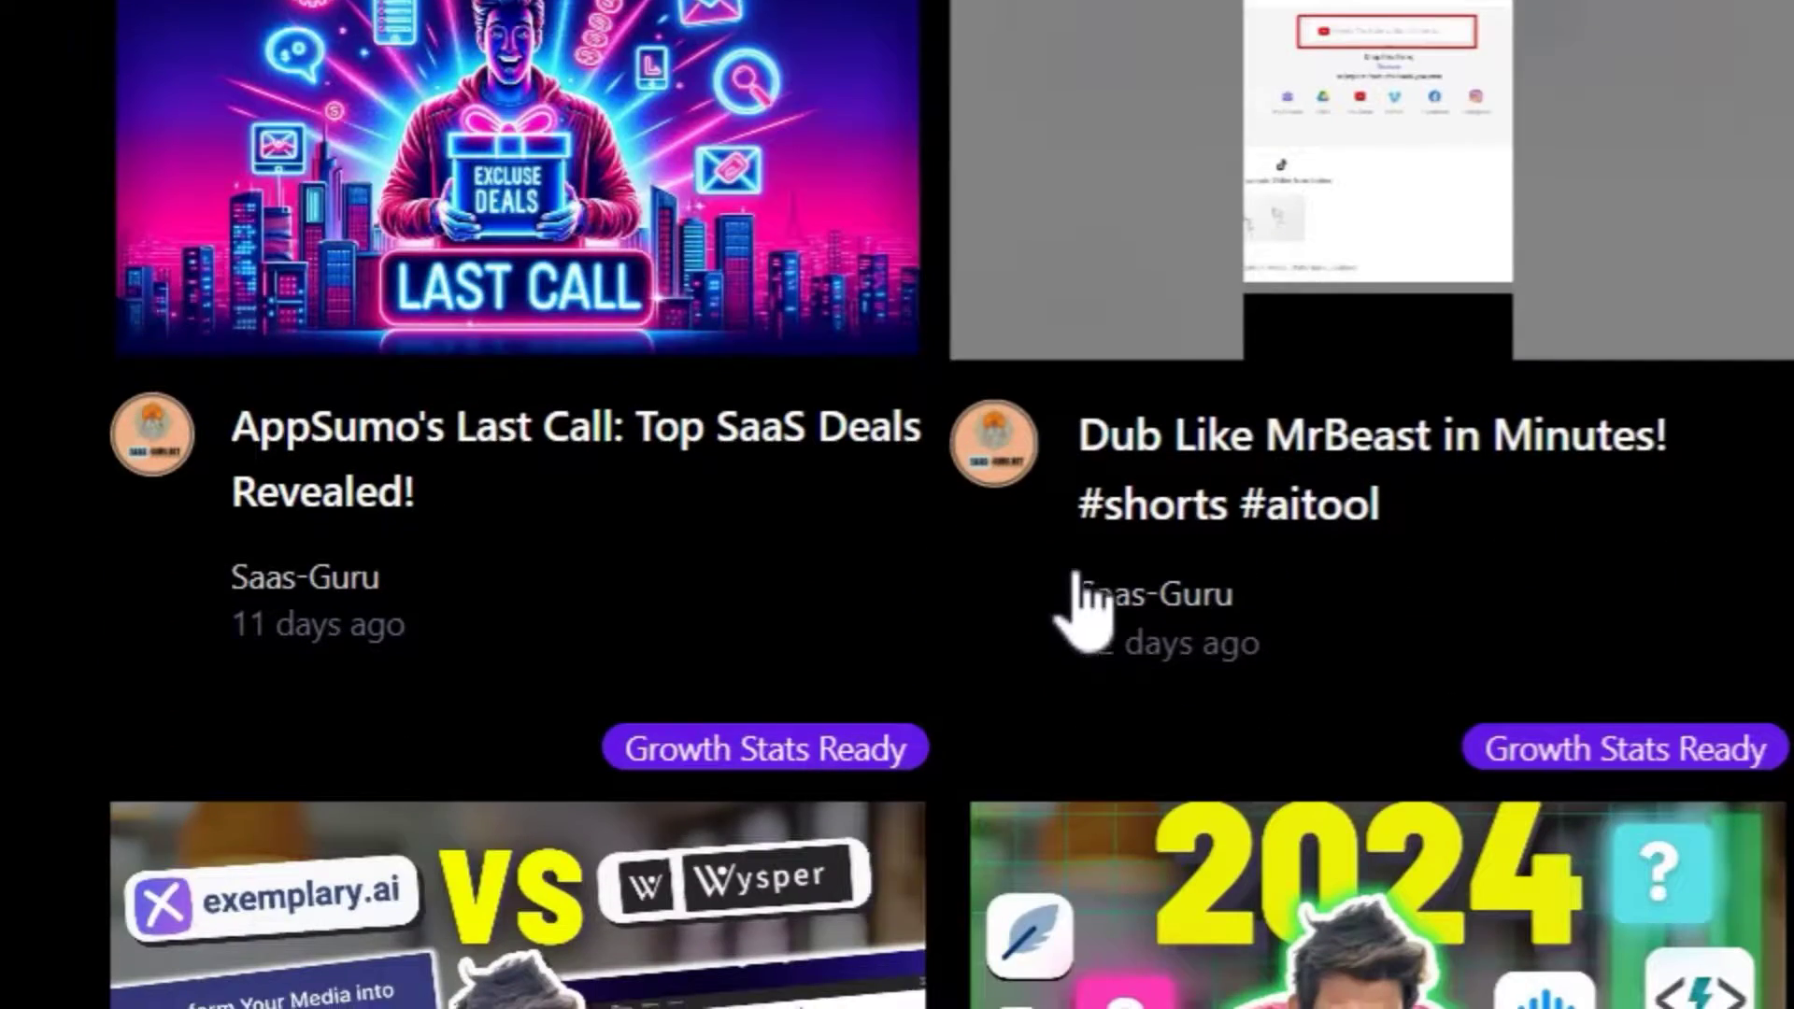
pyautogui.scroll(6, 1366, 794)
pyautogui.scroll(12, 1359, 794)
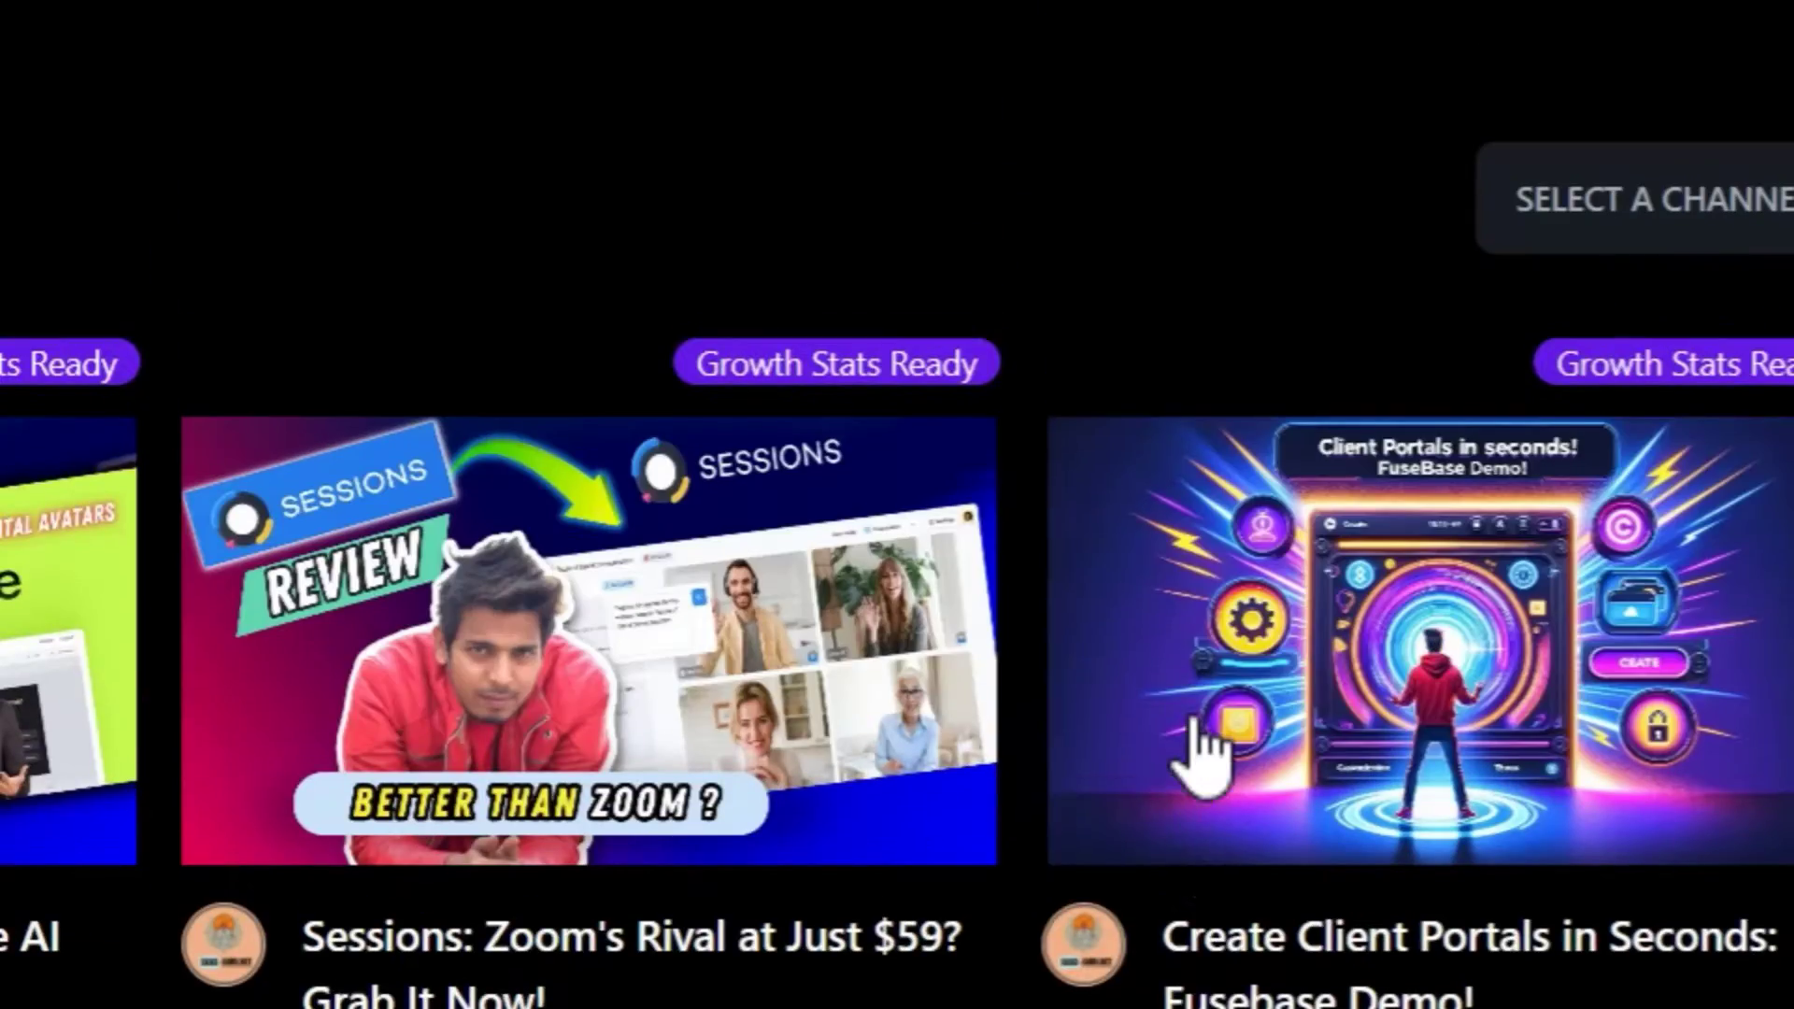
pyautogui.scroll(-12, 1065, 682)
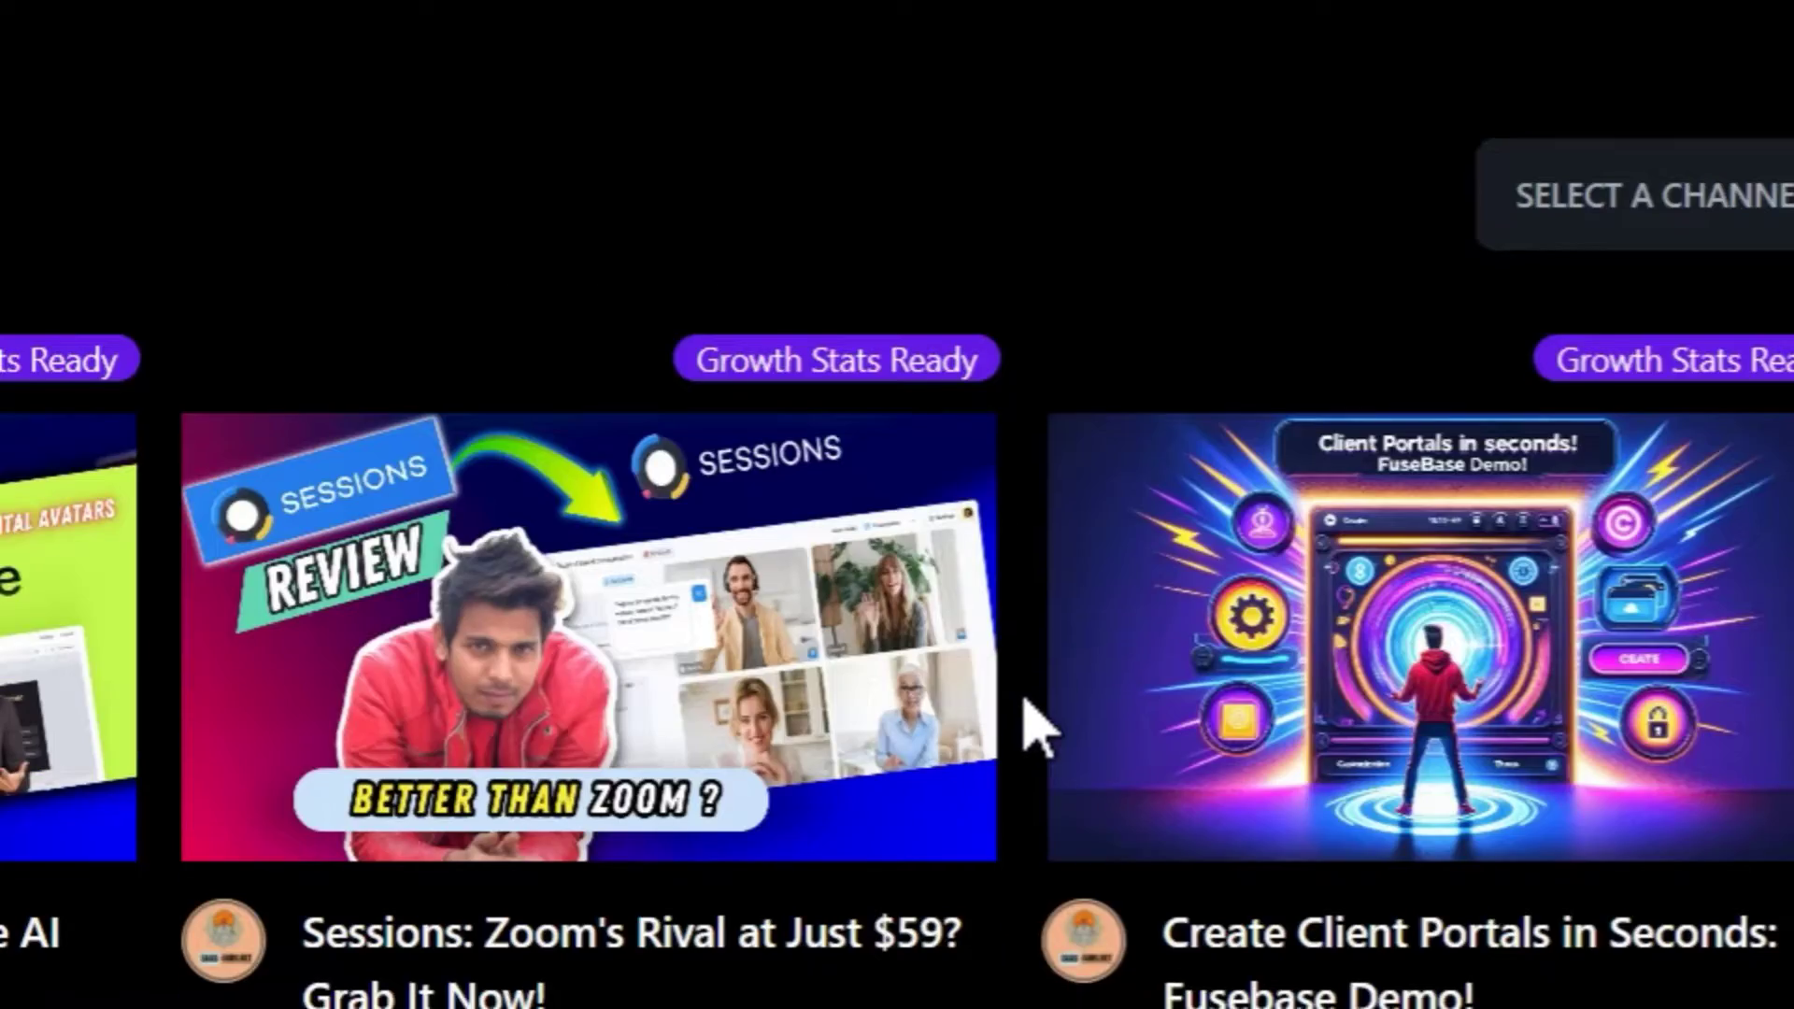
pyautogui.scroll(-7, 1104, 634)
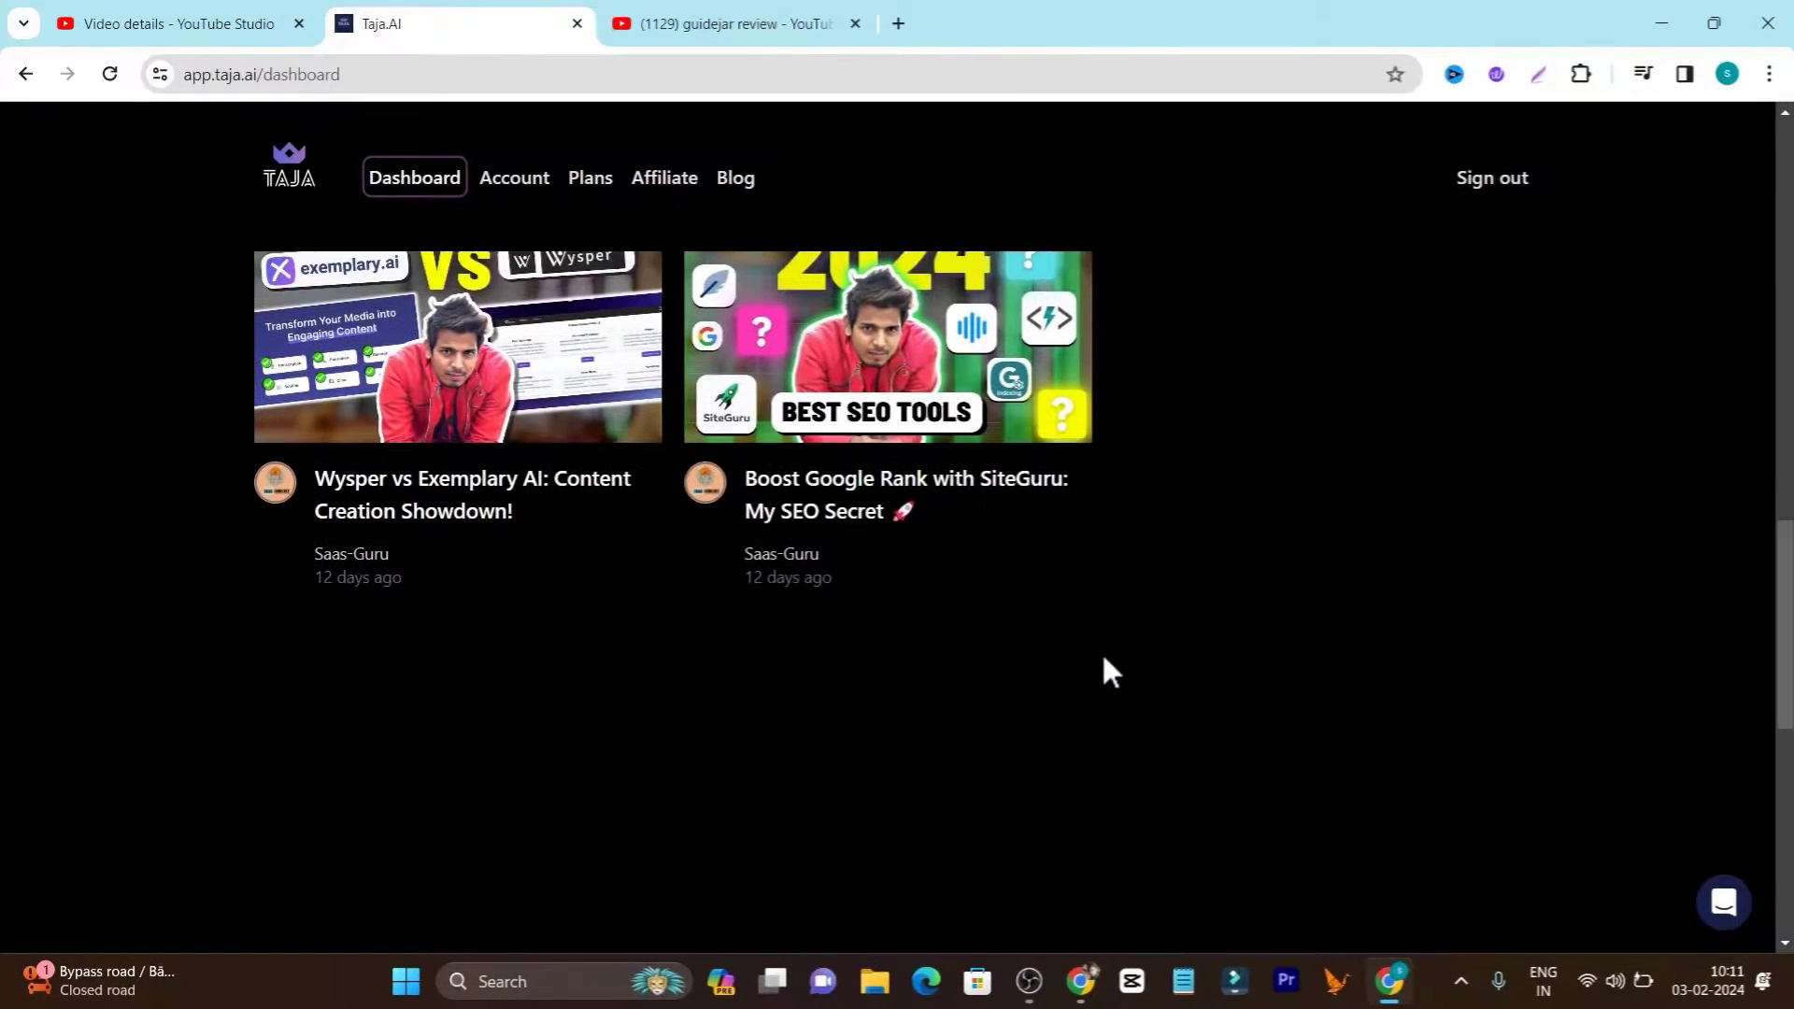
# Switch to the other Chrome window and open the AppSumo home page in a new tab.
pyautogui.click(1080, 981)
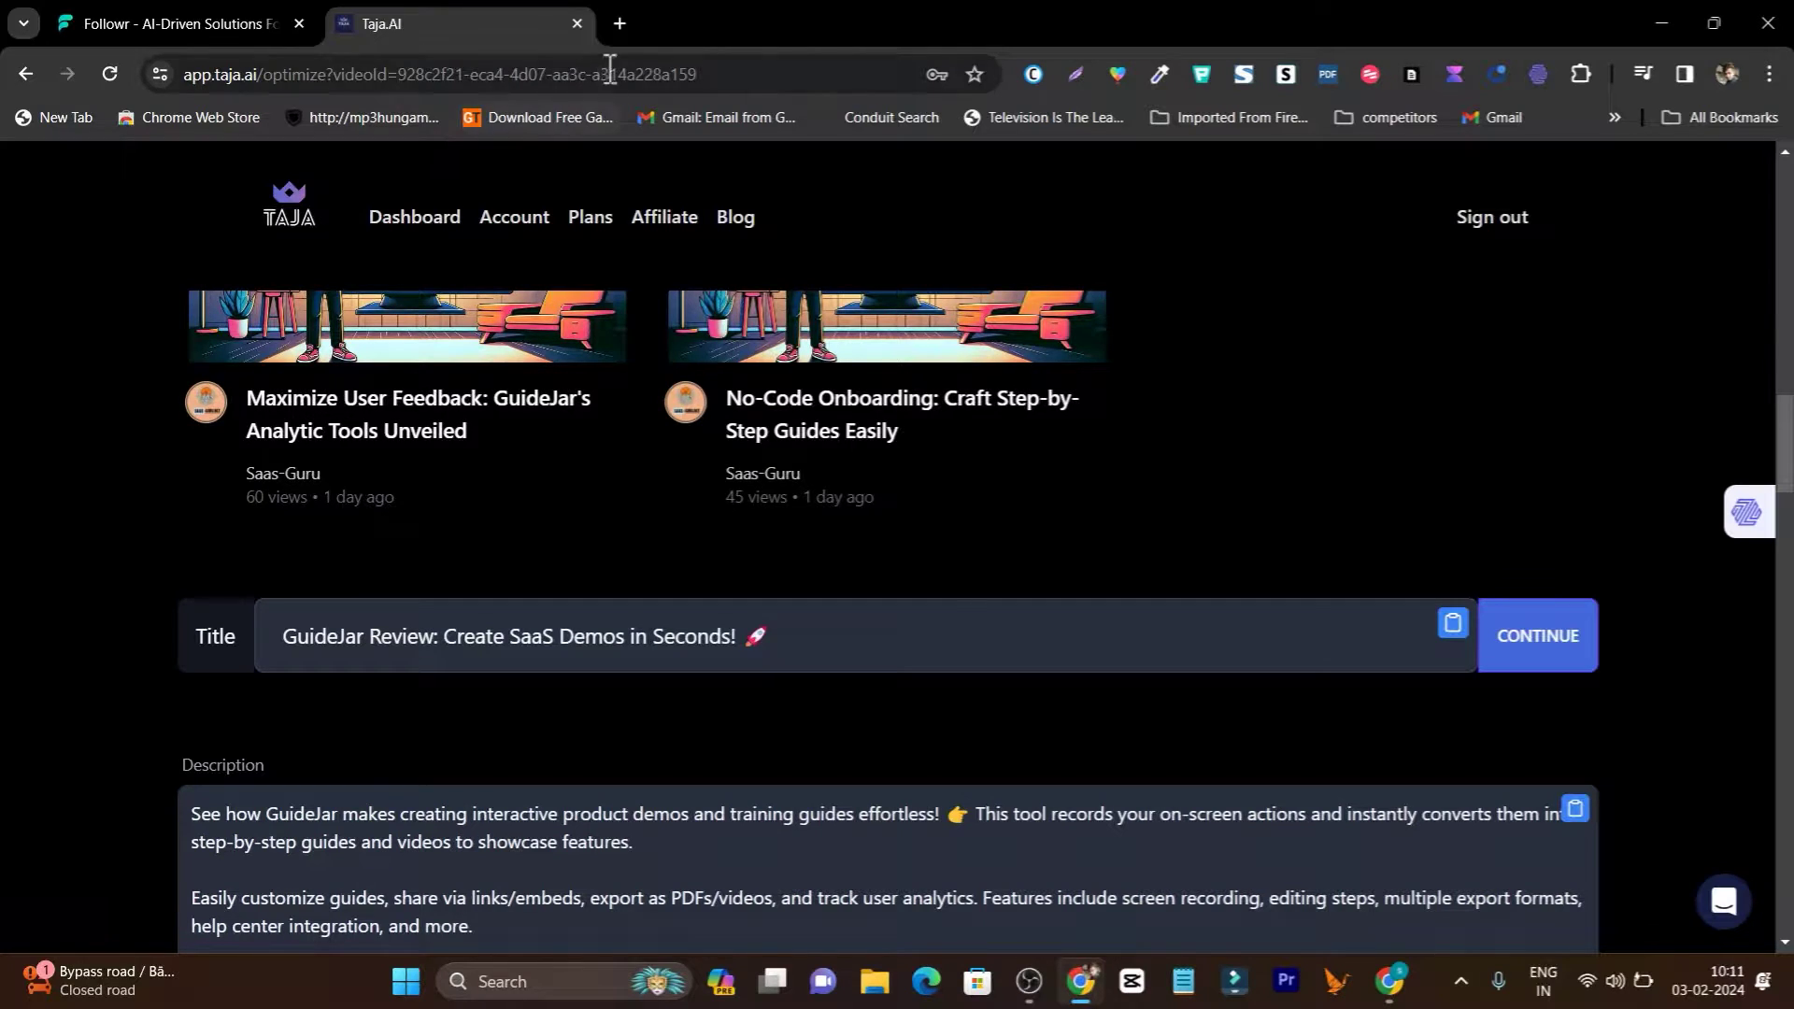
pyautogui.hotkey('ctrl', 't')
pyautogui.write('apps')
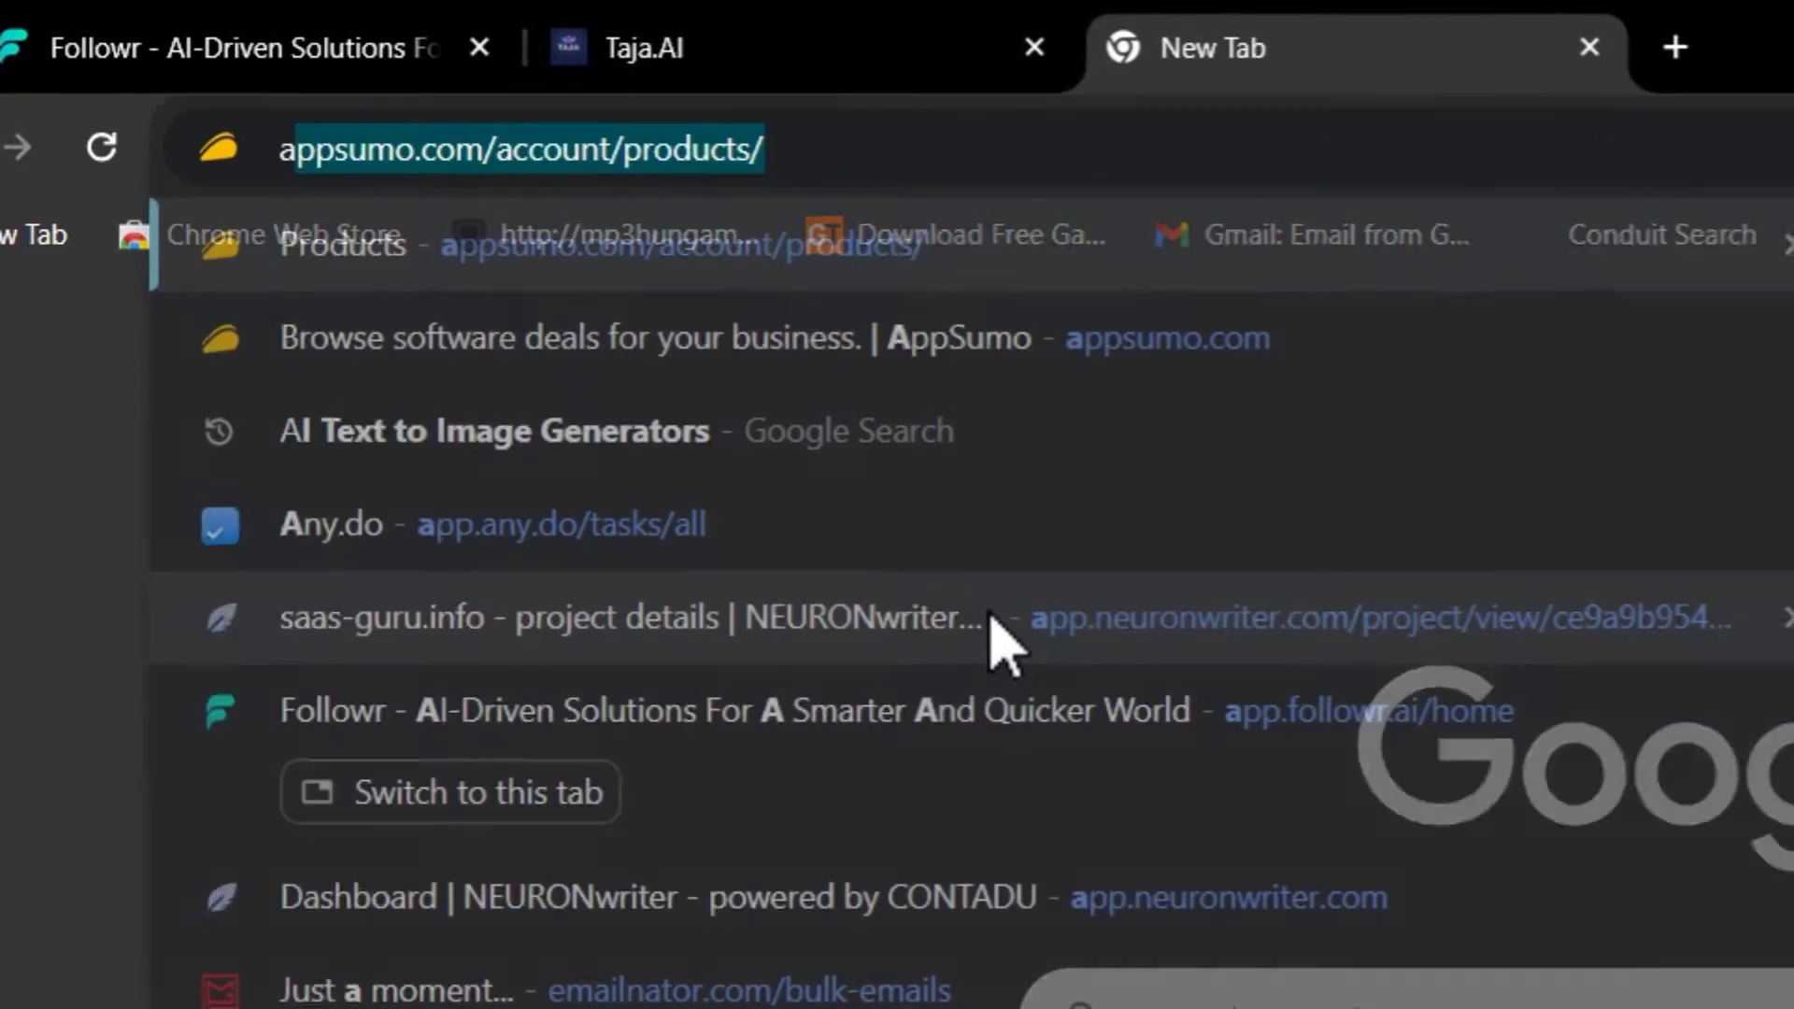
pyautogui.write('umo')
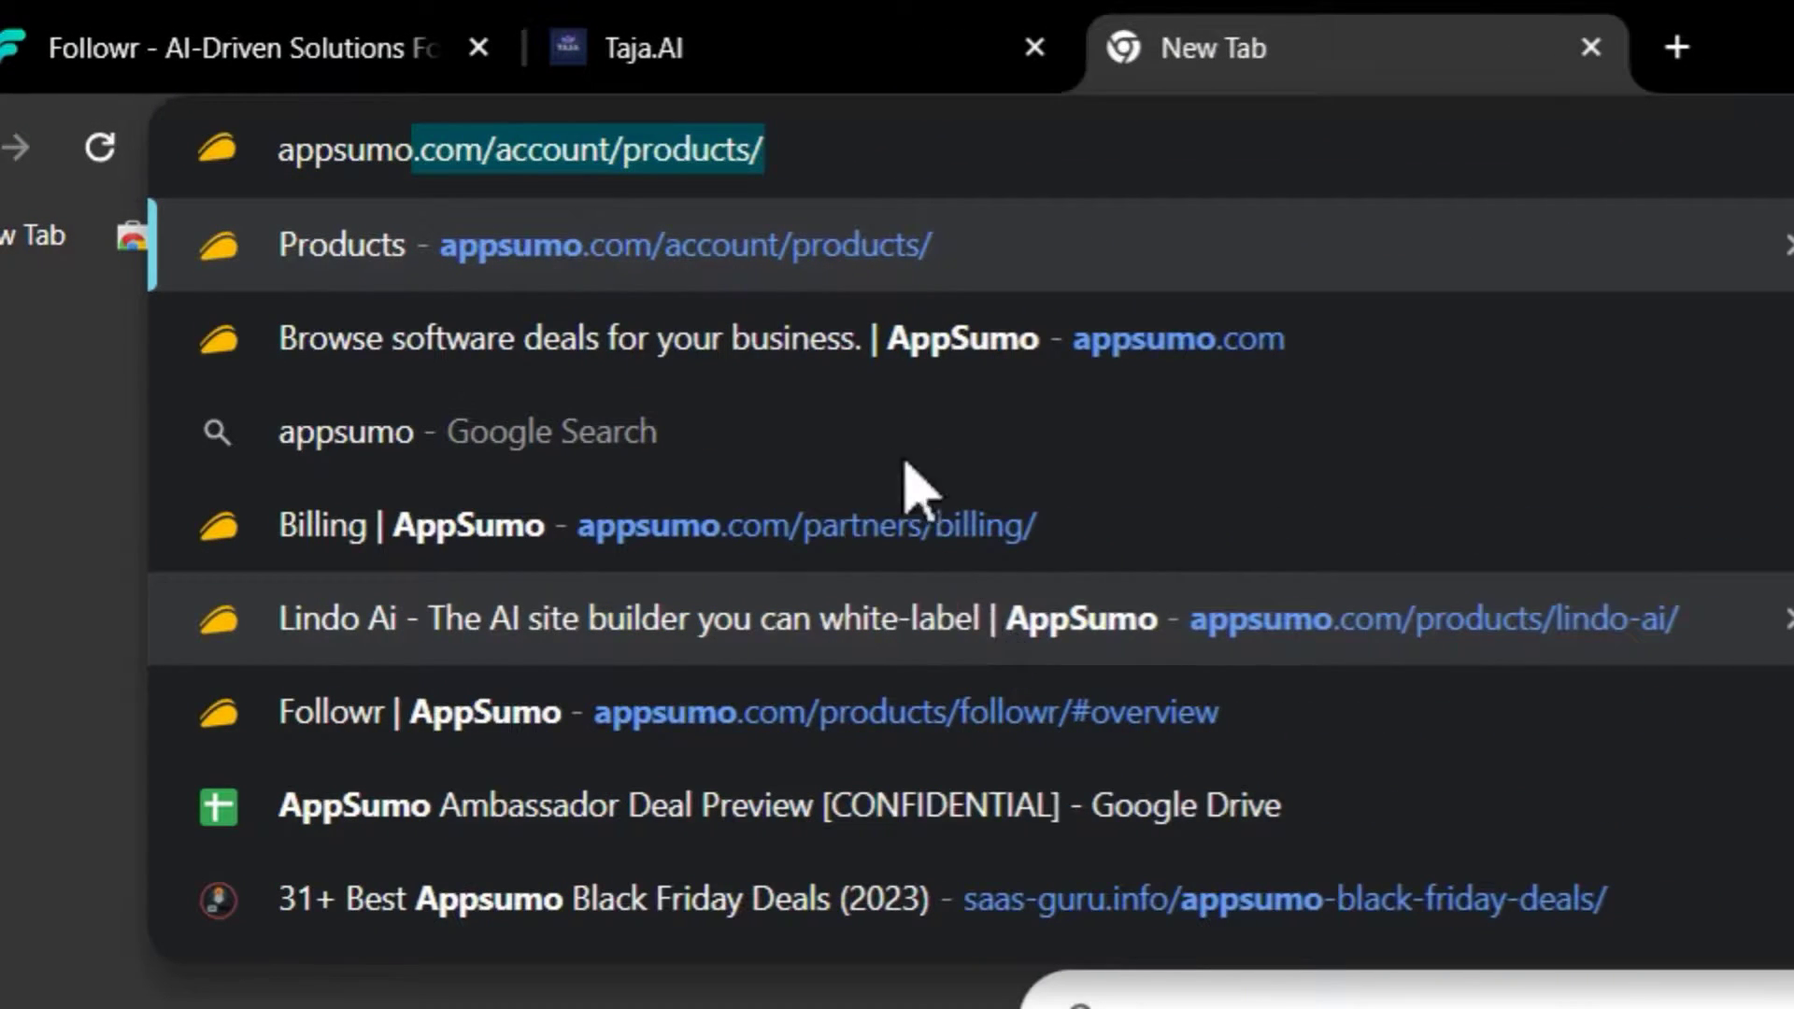
pyautogui.click(923, 340)
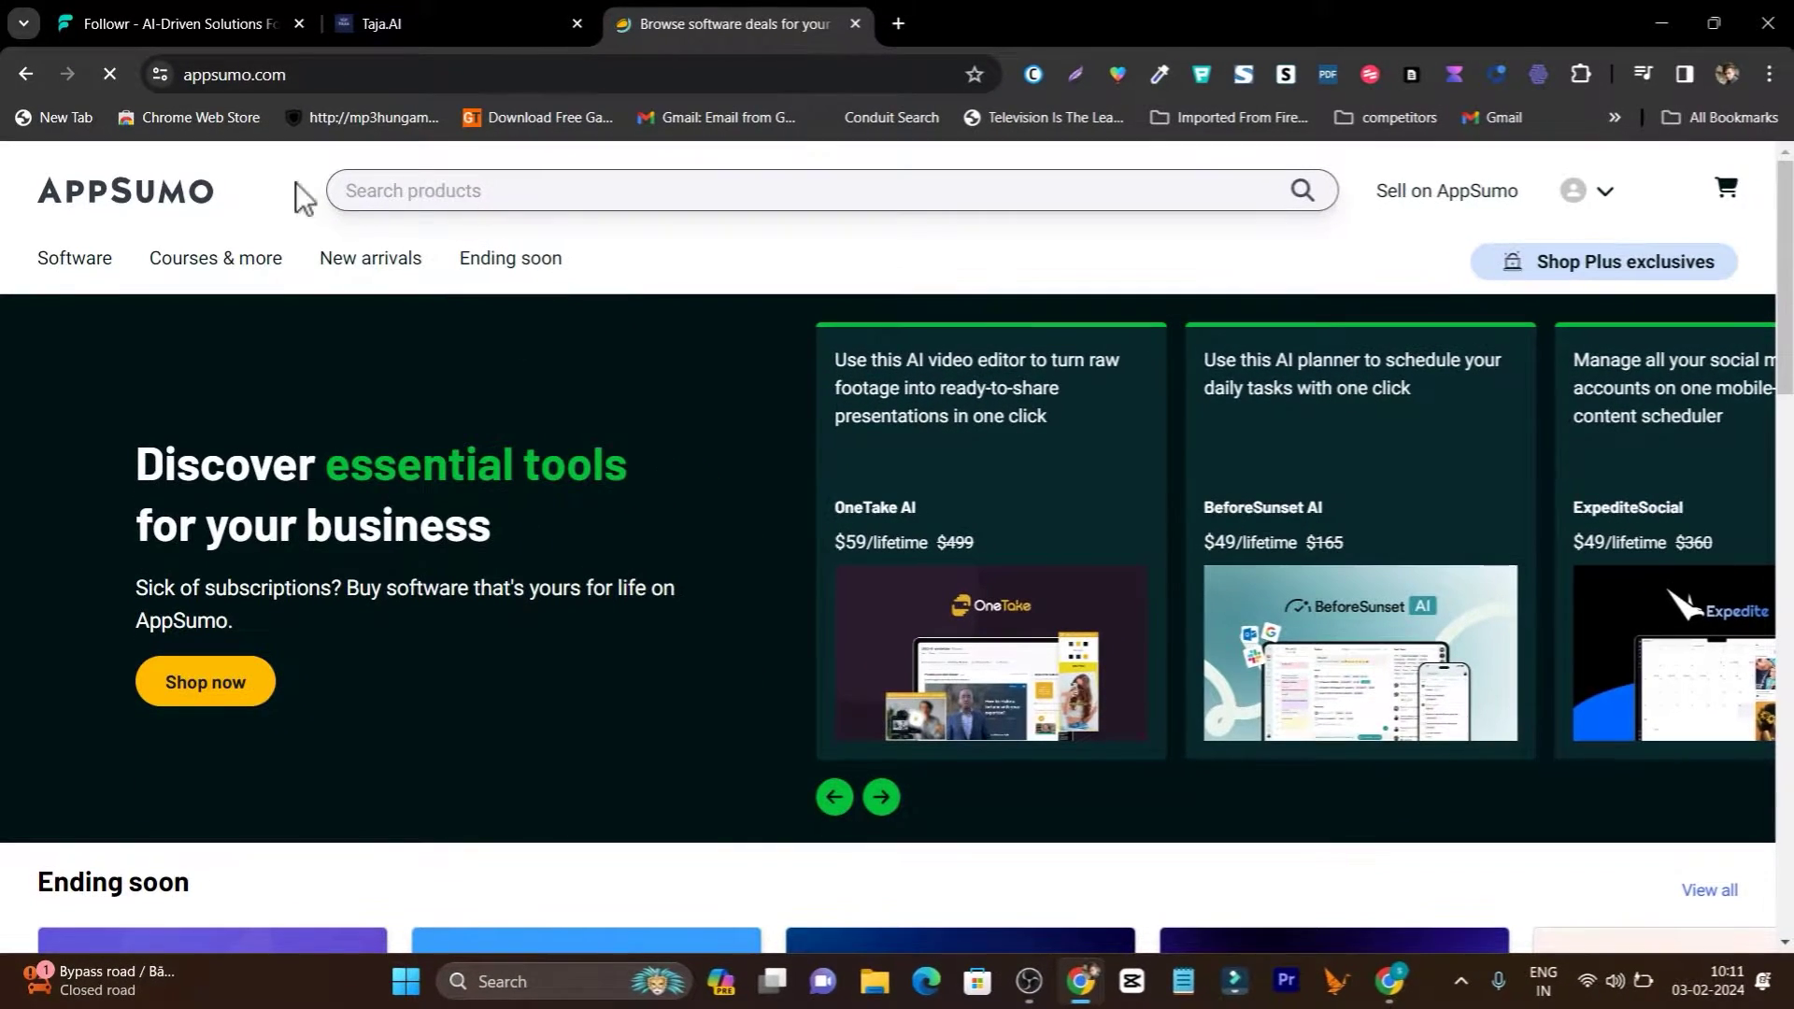
# Search AppSumo for "taja" and open the Taja product page.
pyautogui.click(440, 198)
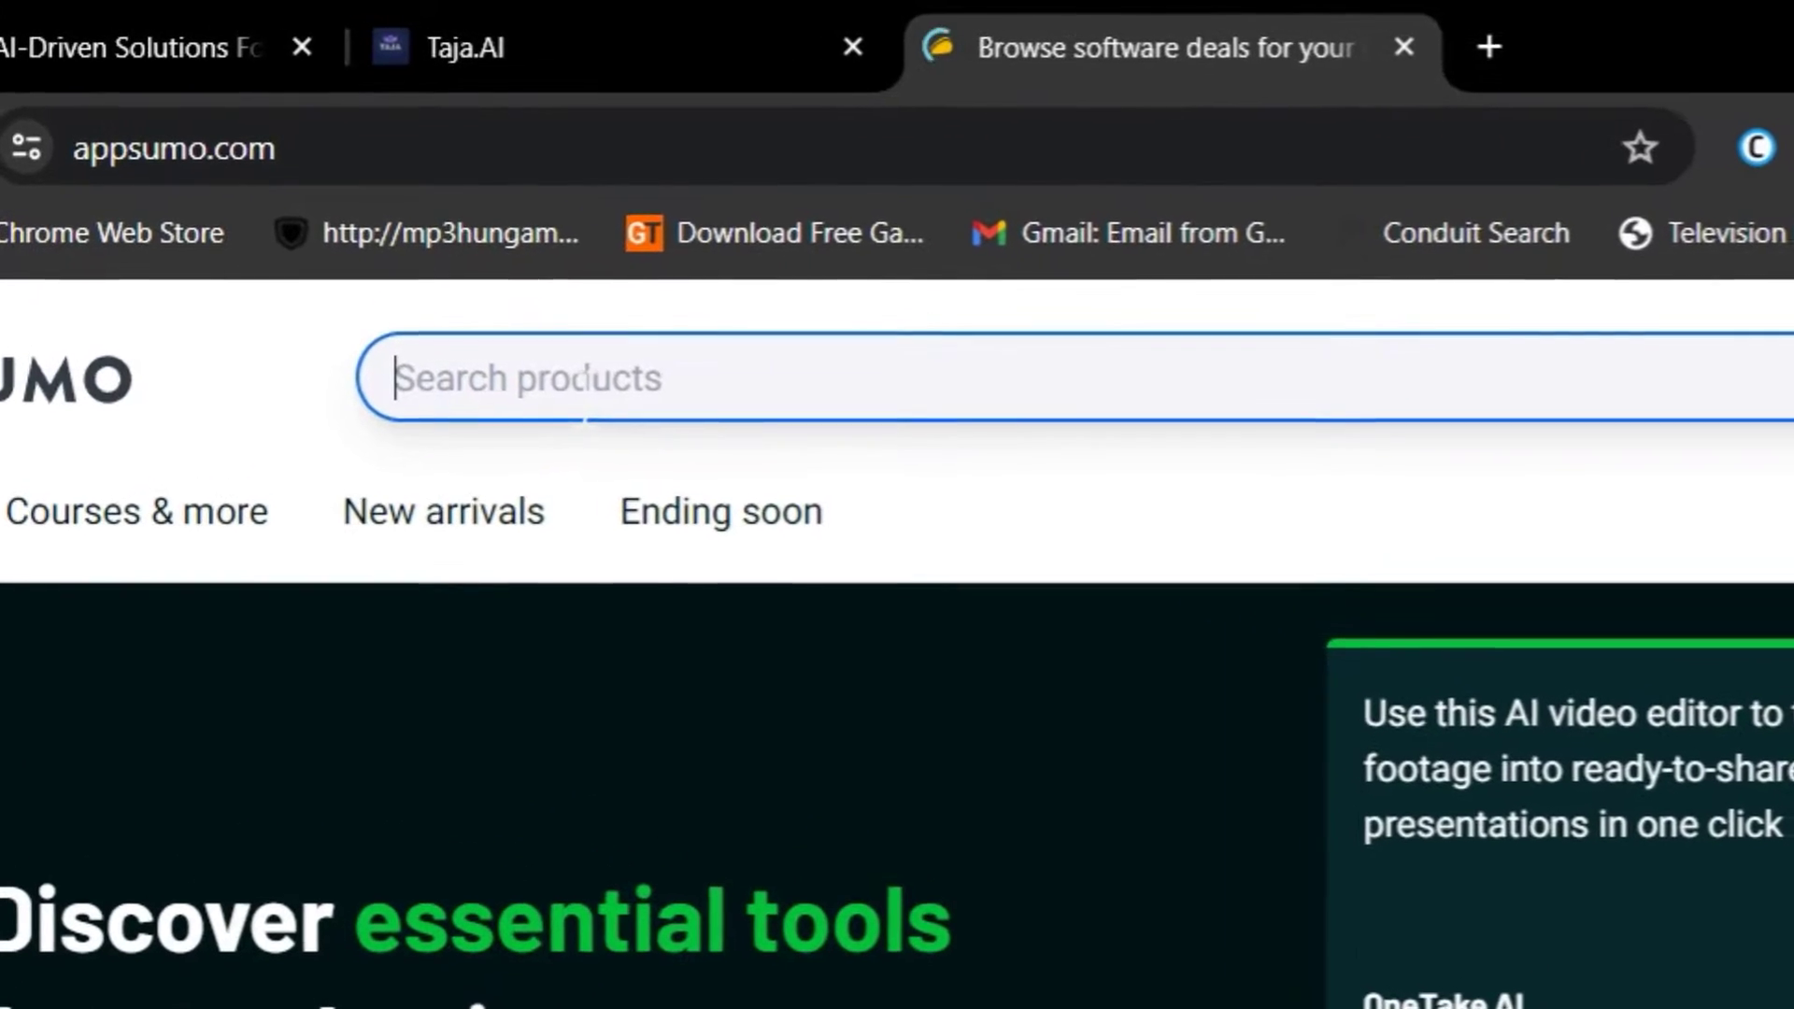
pyautogui.write('taja')
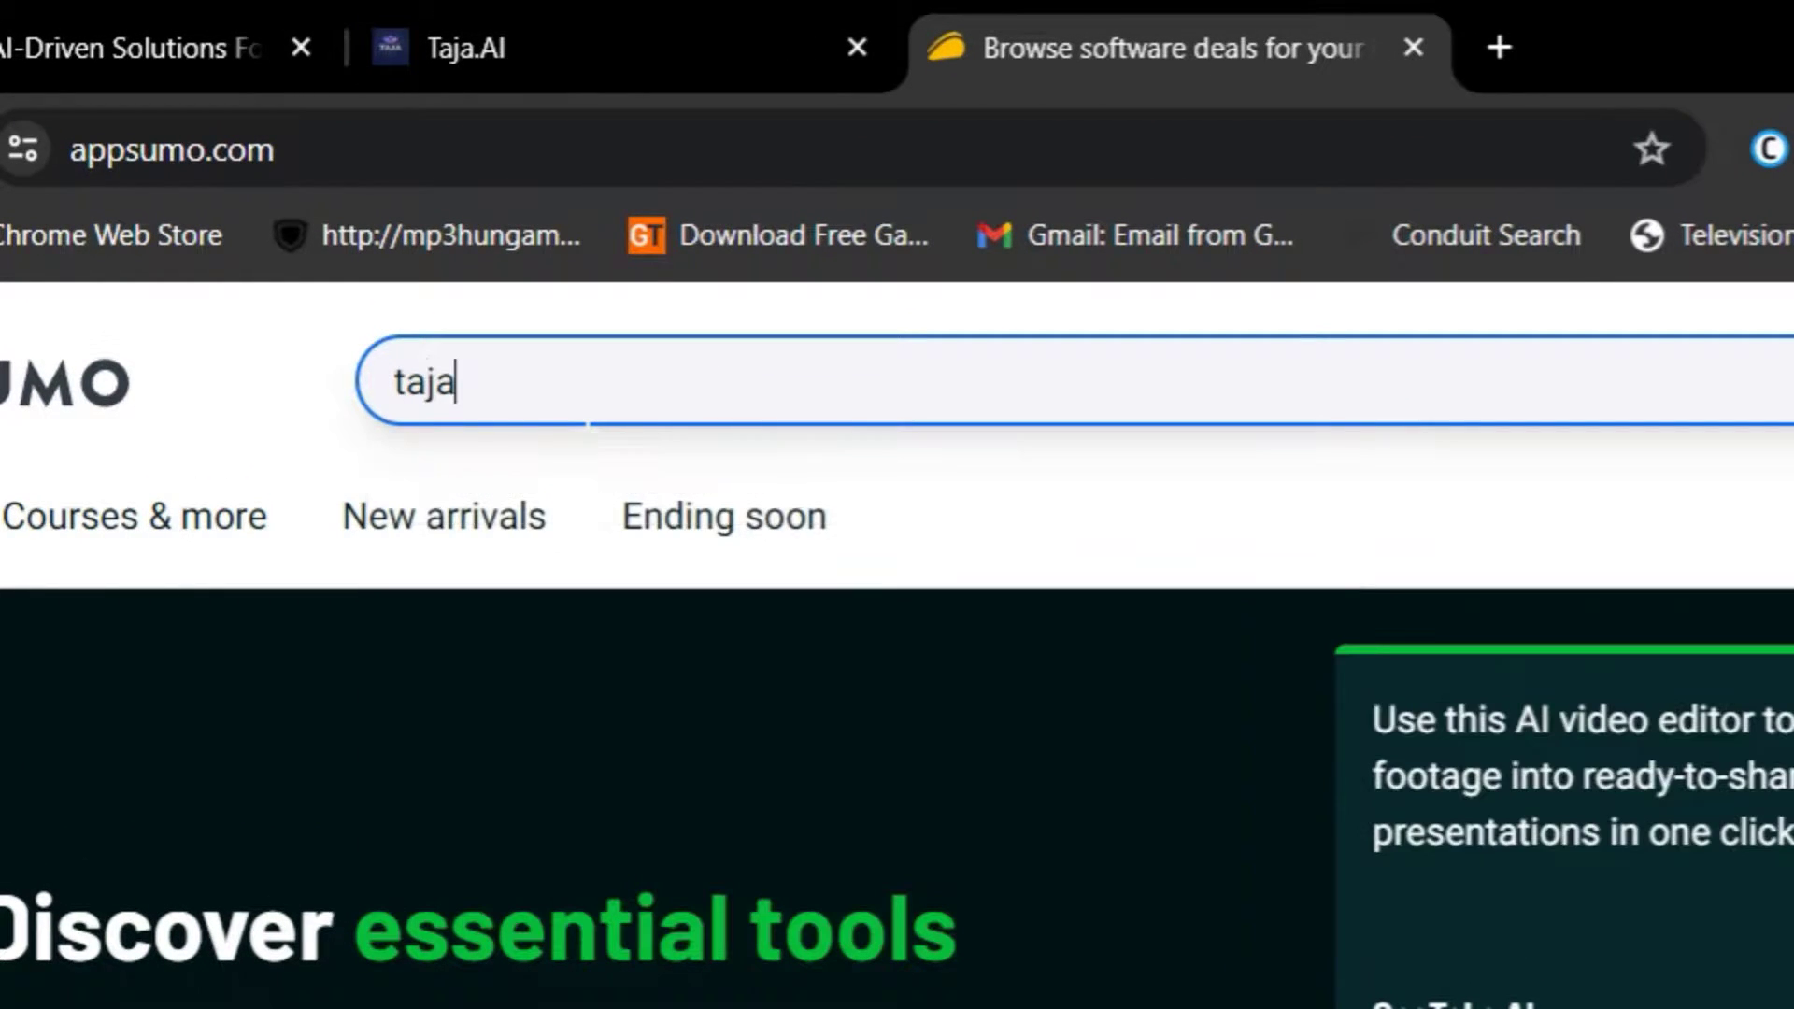
pyautogui.click(481, 566)
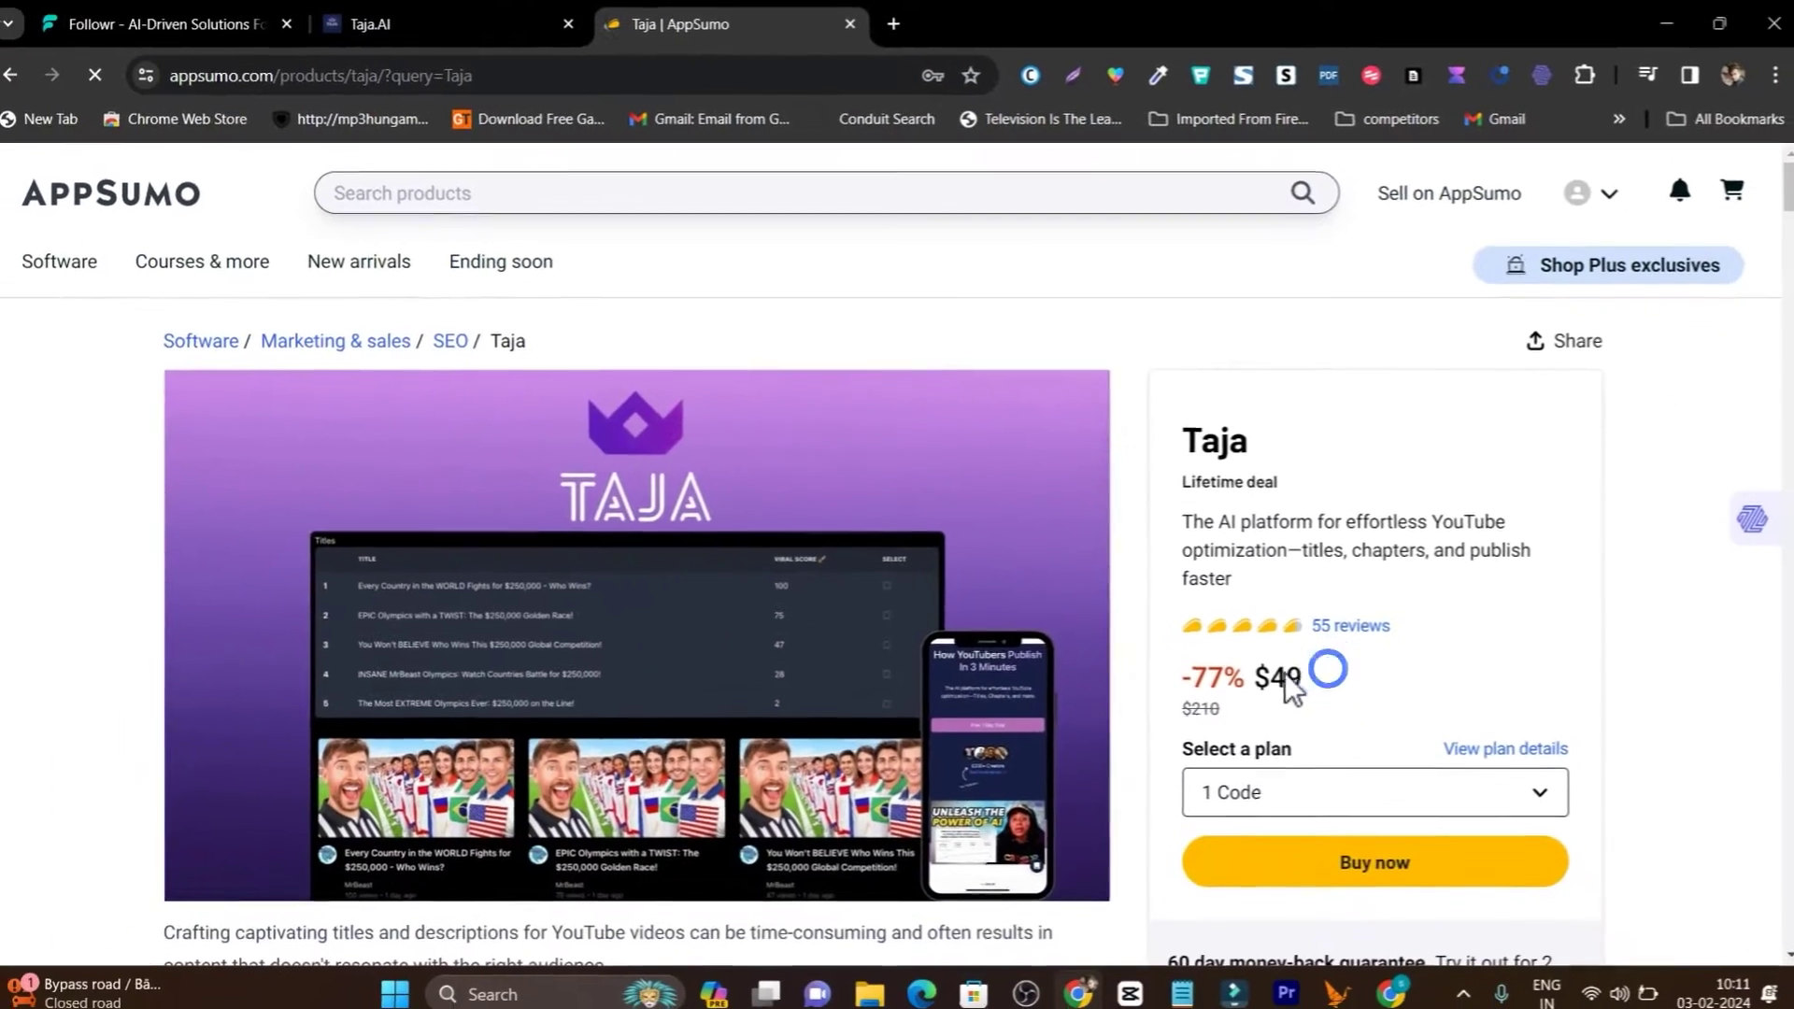
# Highlight Taja's lifetime deal price and read through the product overview down to the plans section.
pyautogui.doubleClick(1298, 875)
pyautogui.scroll(-2, 1370, 660)
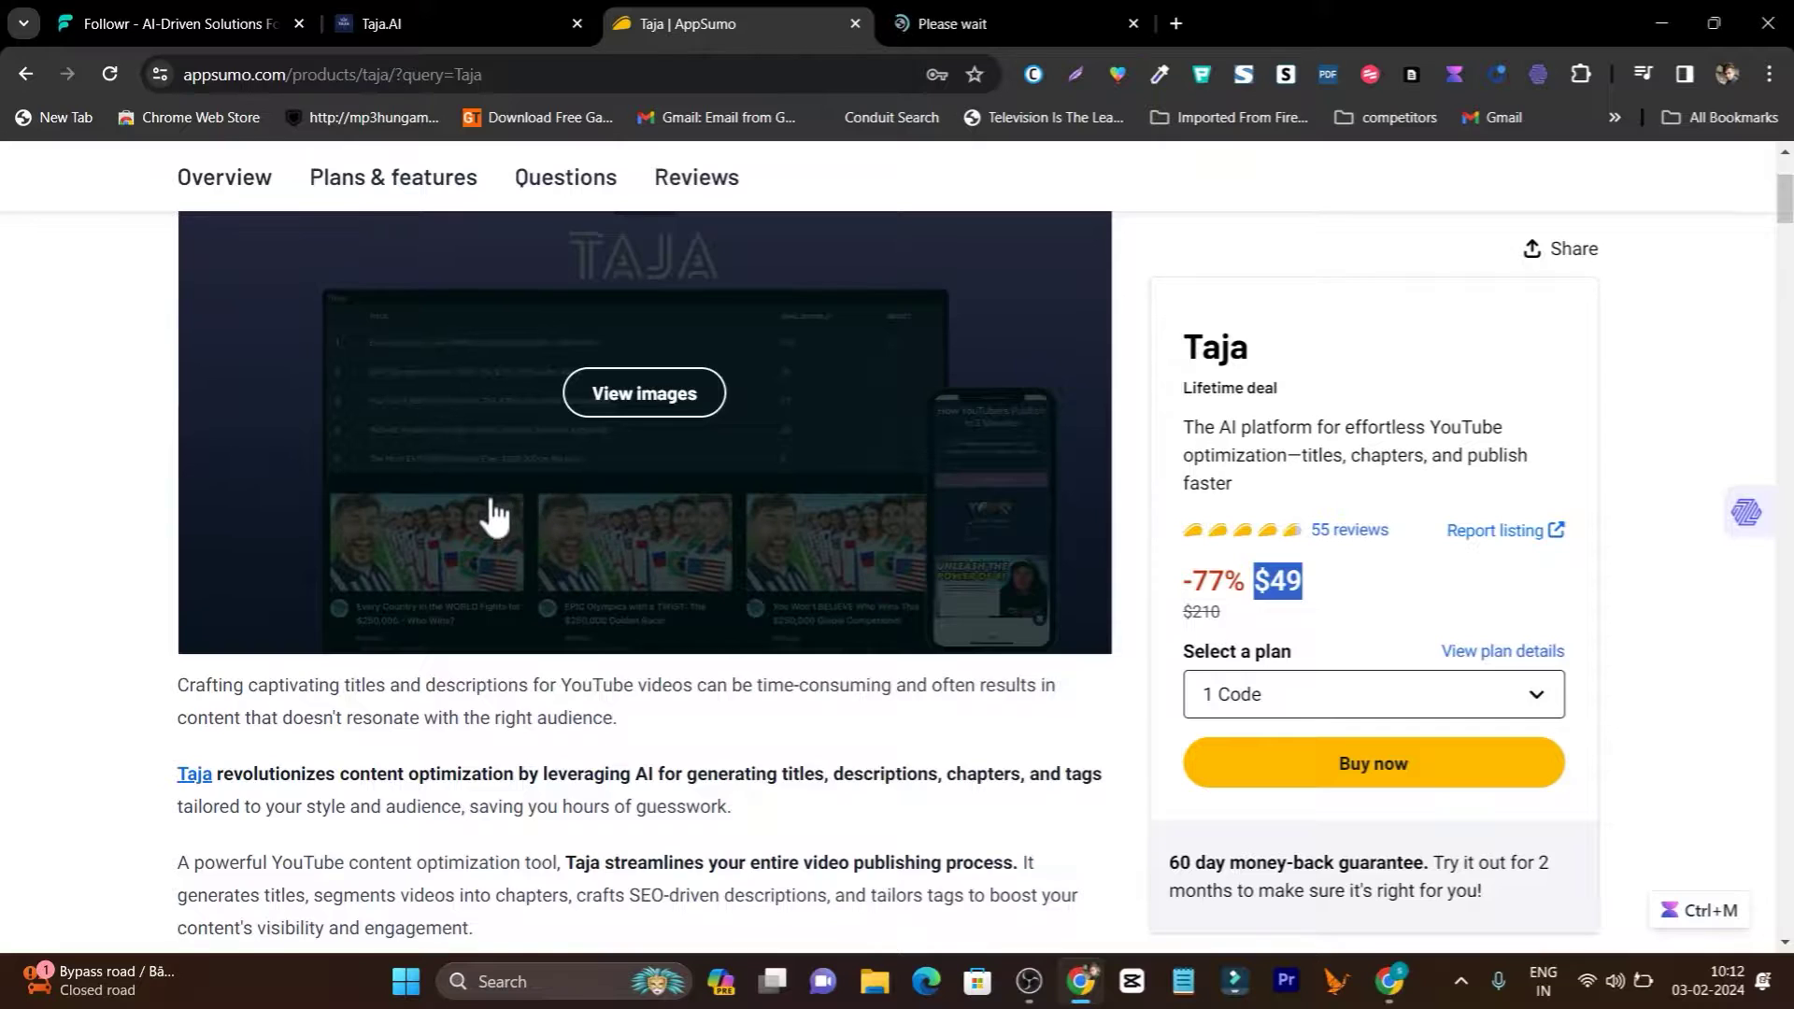
pyautogui.scroll(-4, 488, 513)
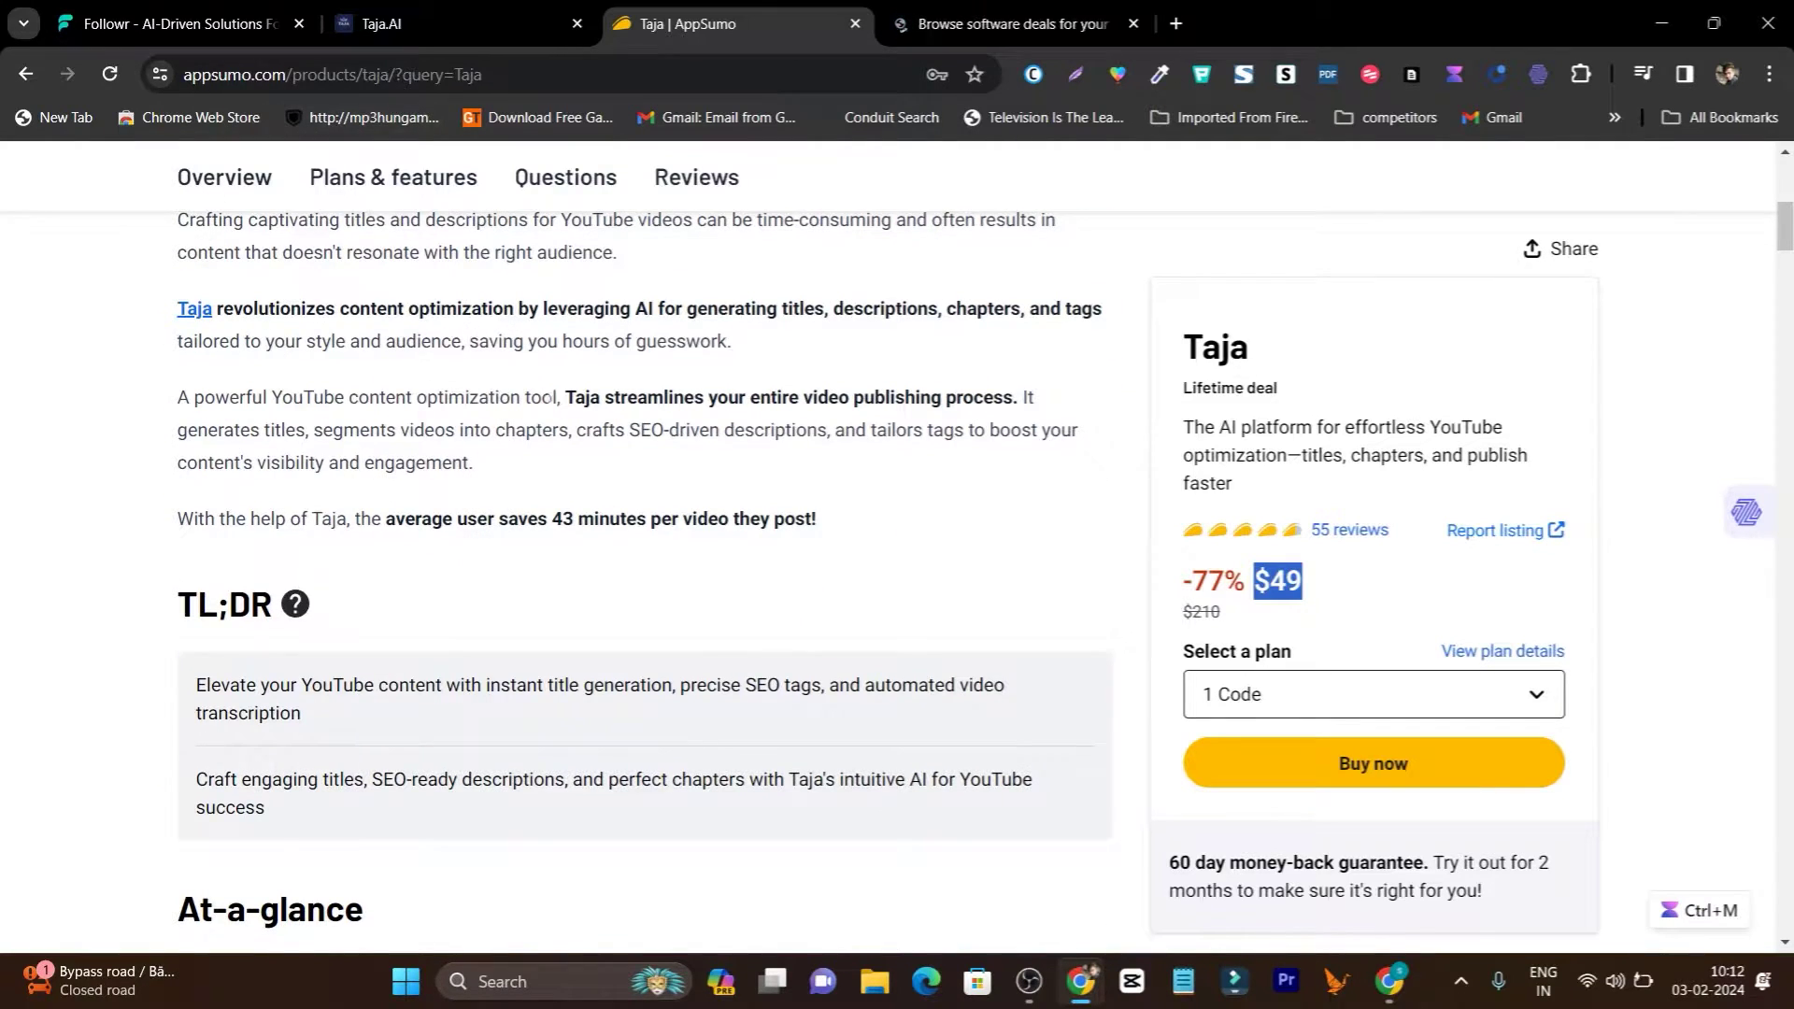
pyautogui.scroll(-14, 597, 418)
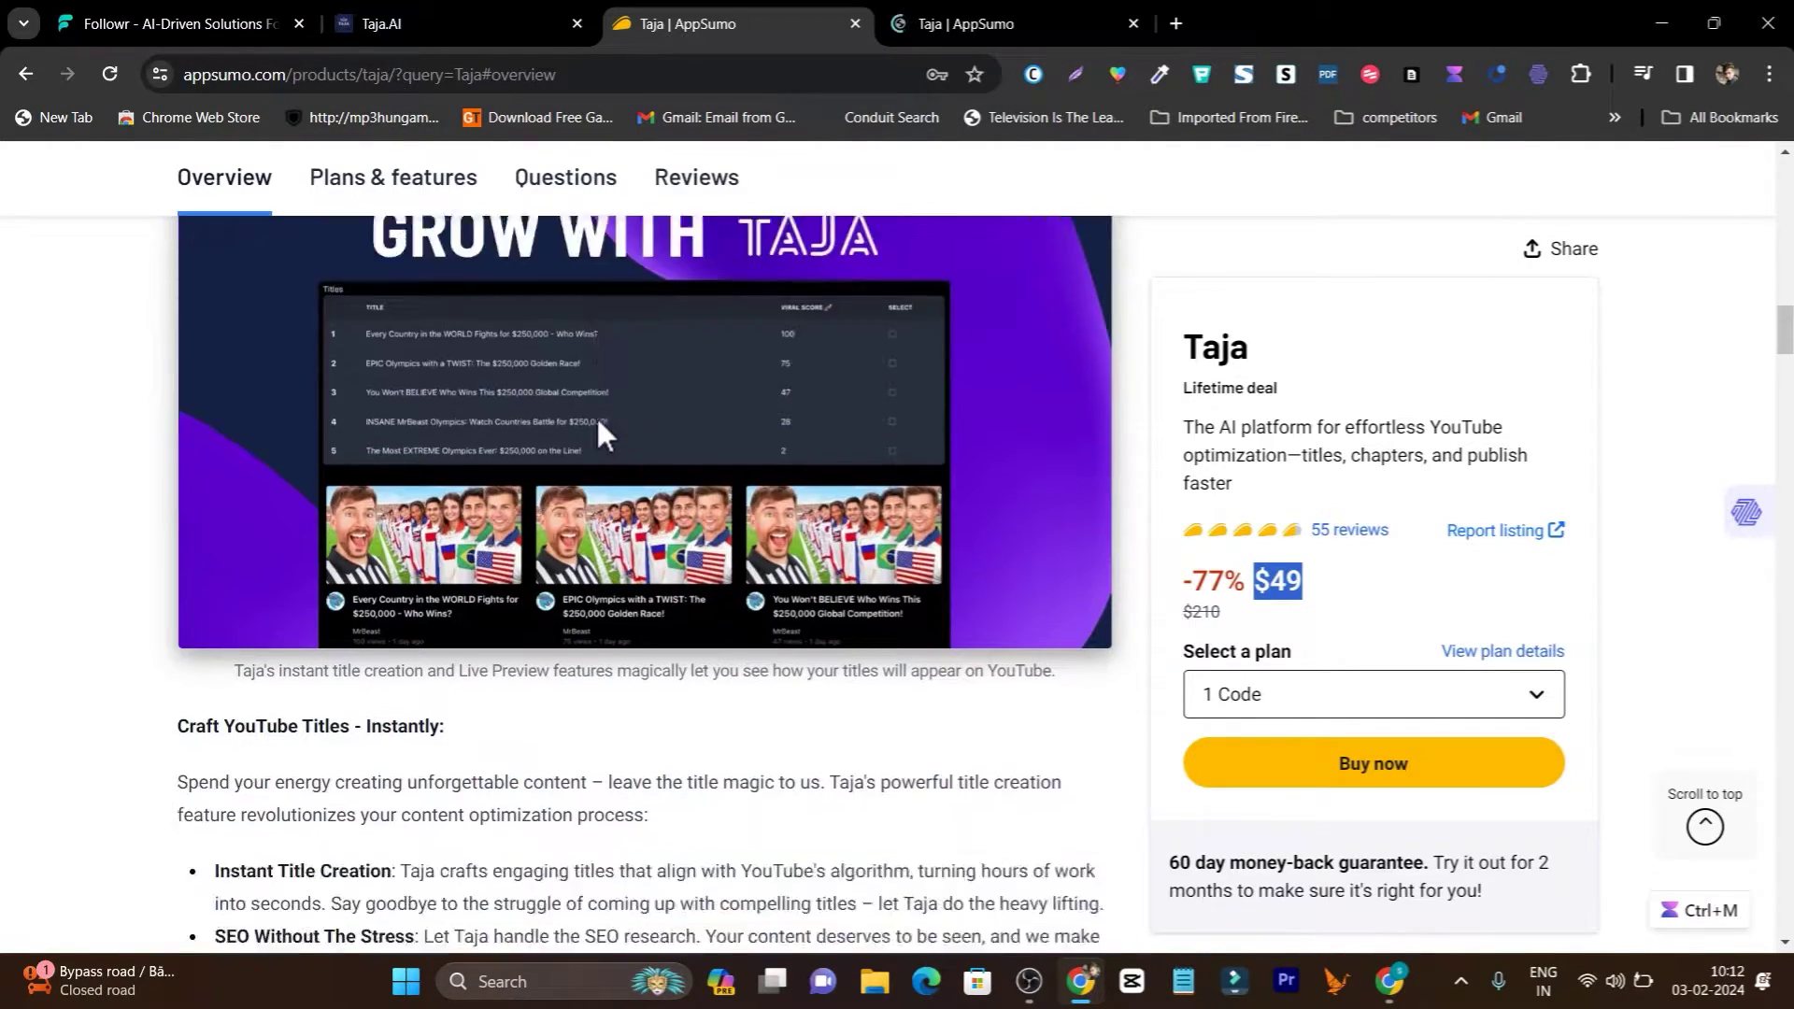
pyautogui.scroll(-19, 597, 420)
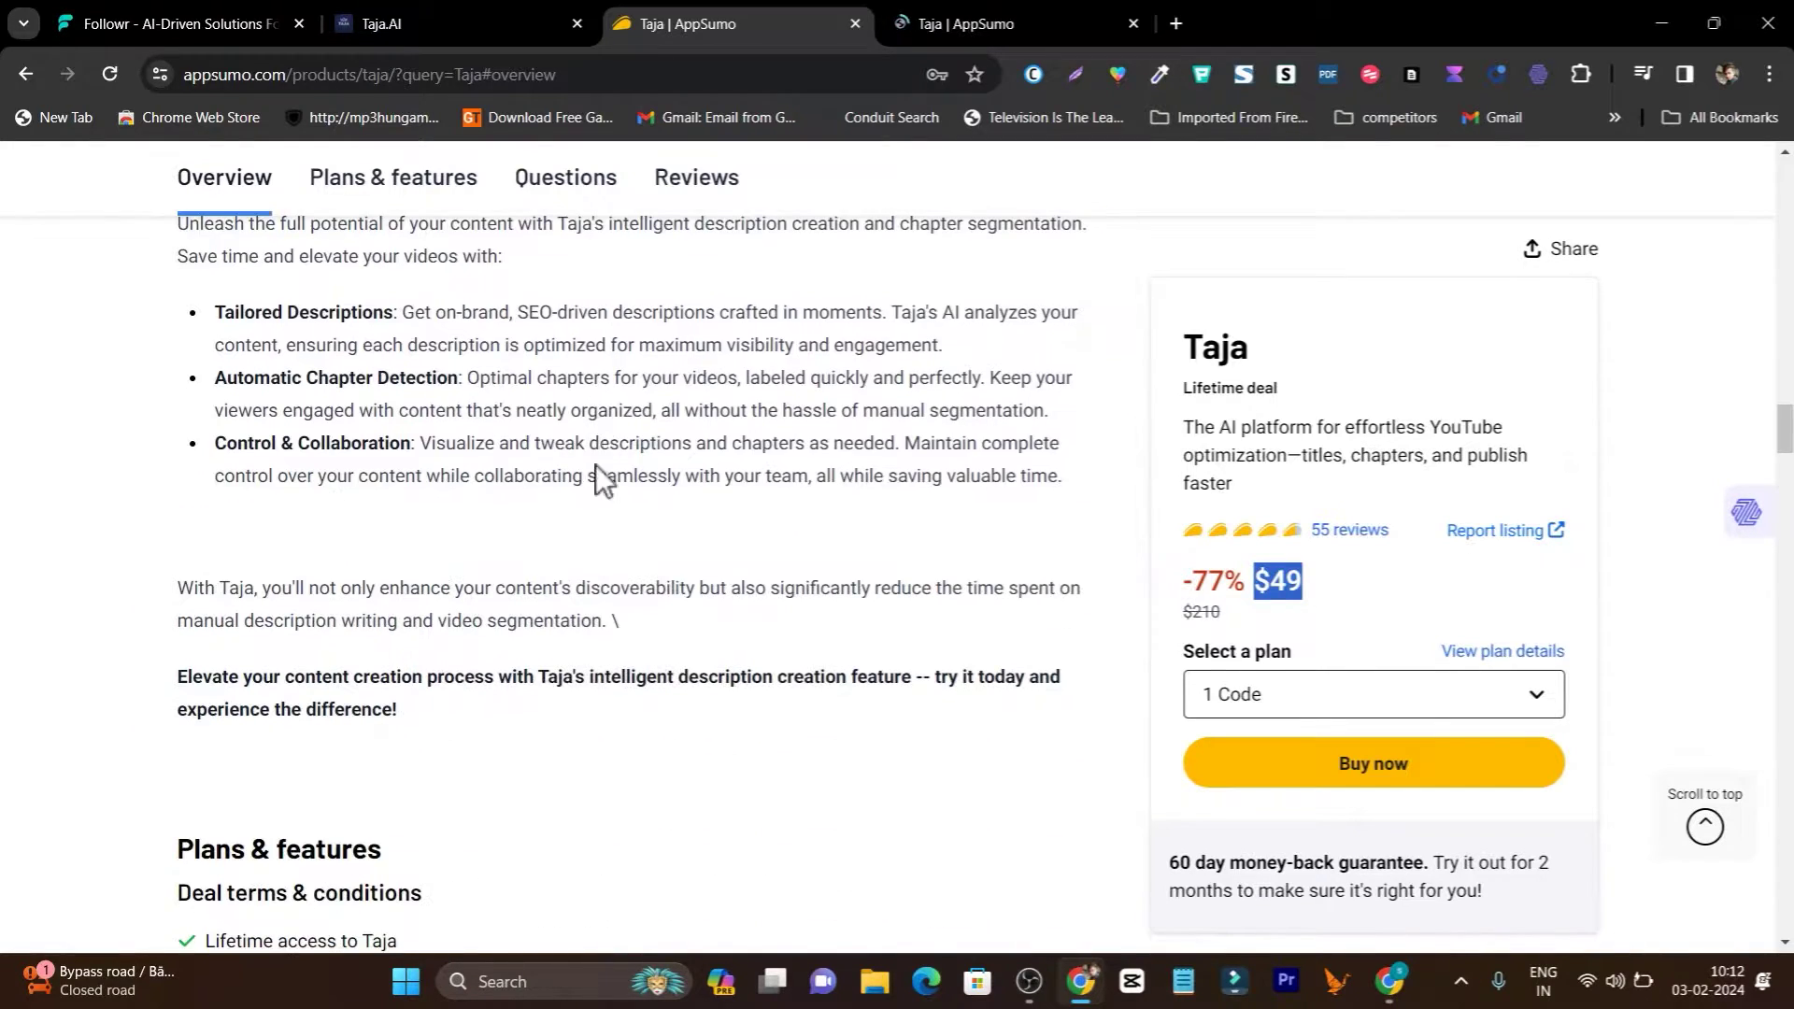
pyautogui.scroll(-7, 596, 463)
# Review the deal terms and conditions, highlighting the term about redeeming codes within 60 days.
pyautogui.scroll(2, 312, 416)
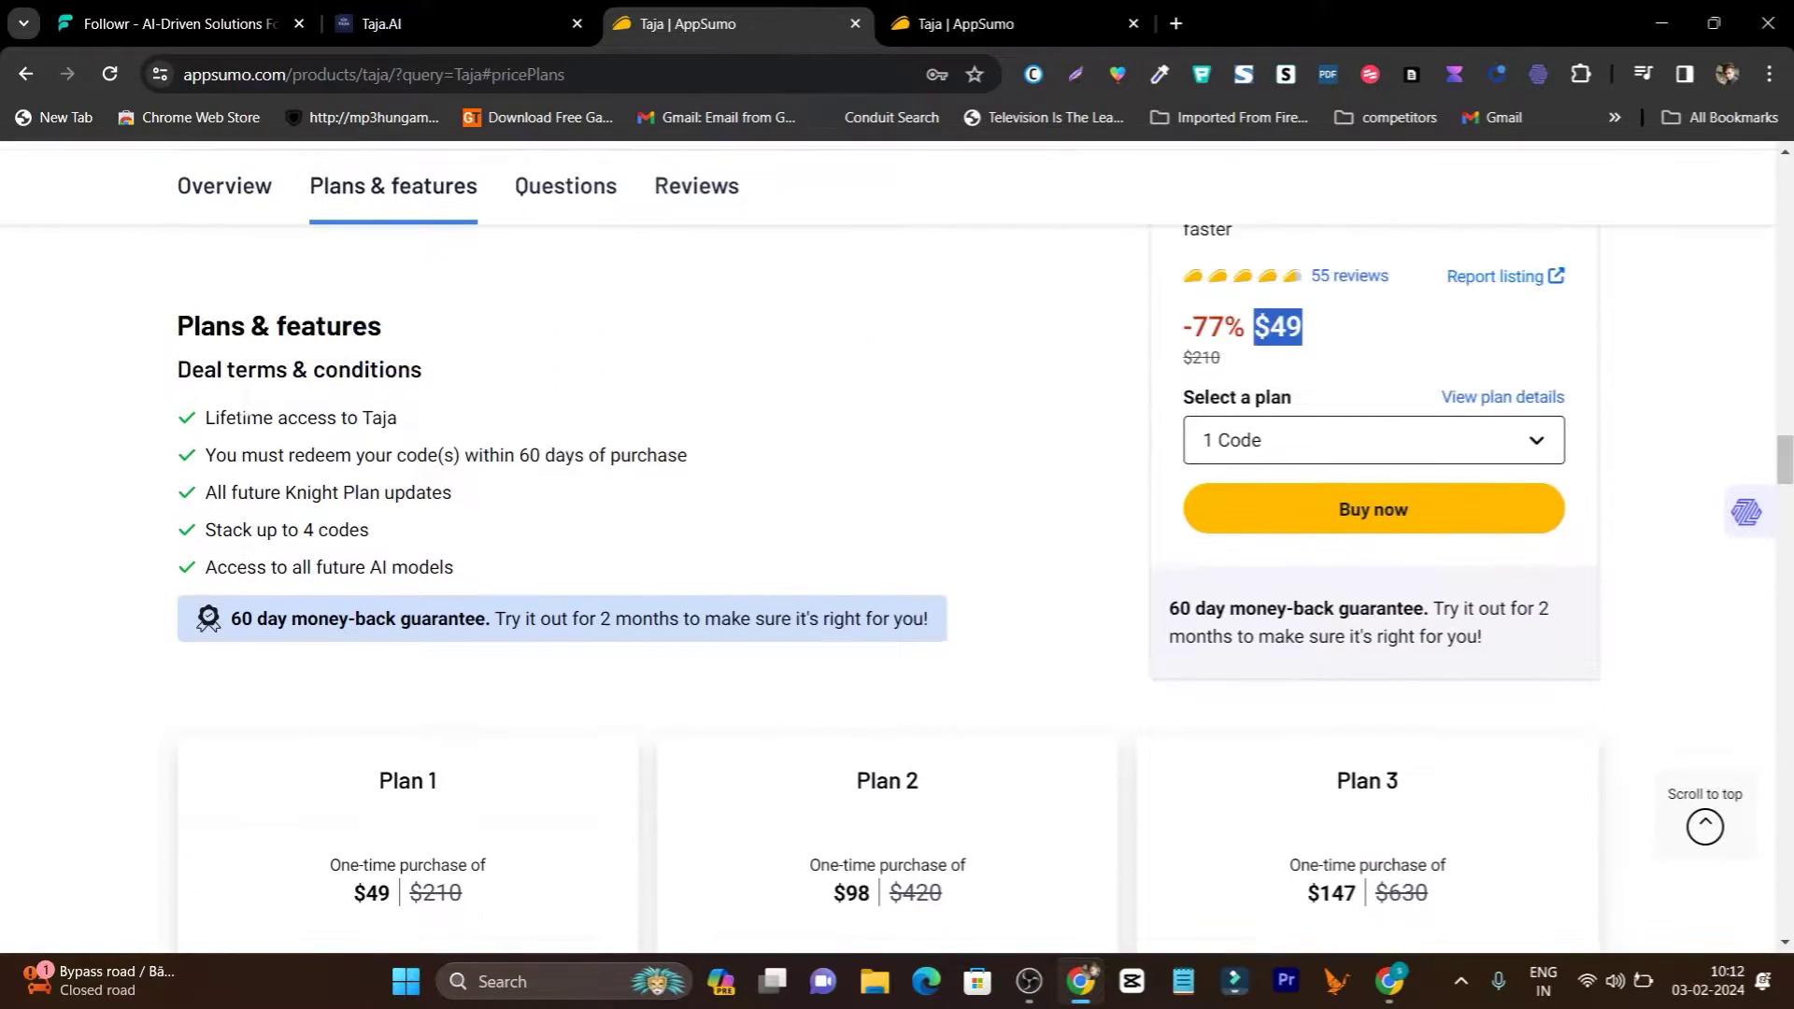
pyautogui.scroll(1, 221, 500)
pyautogui.moveTo(207, 509); pyautogui.dragTo(325, 511)
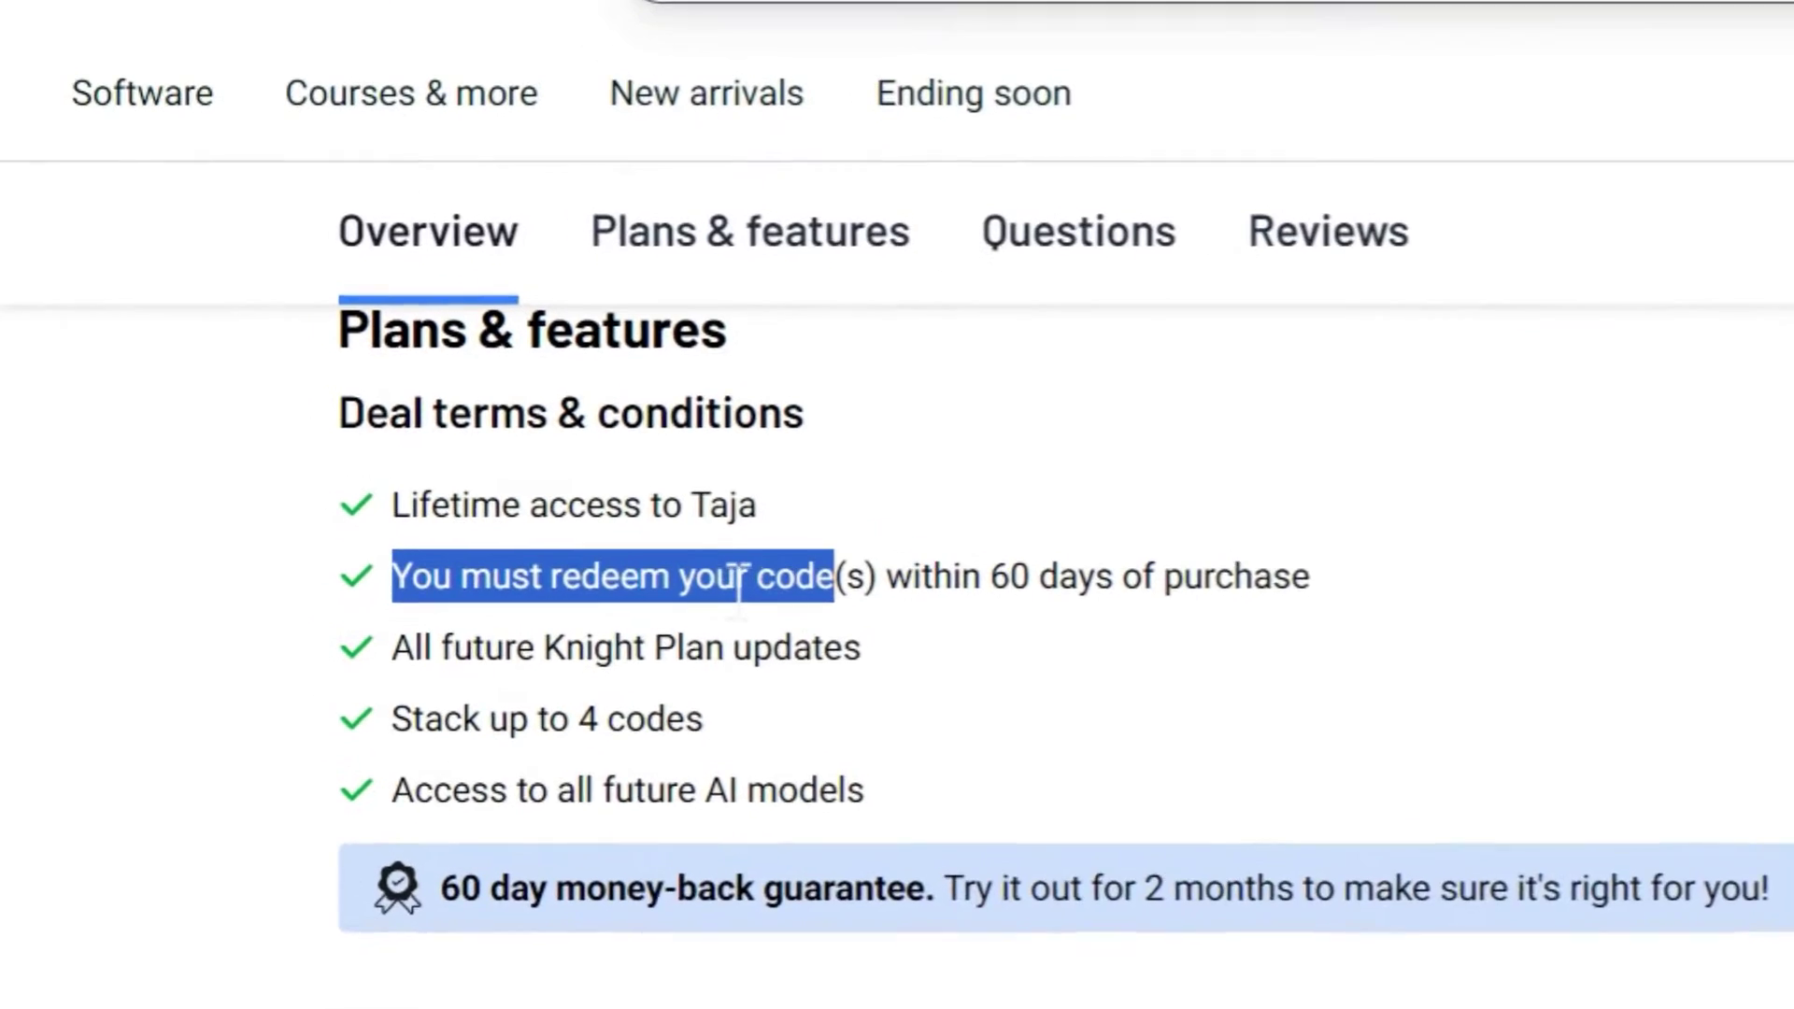
pyautogui.click(258, 564)
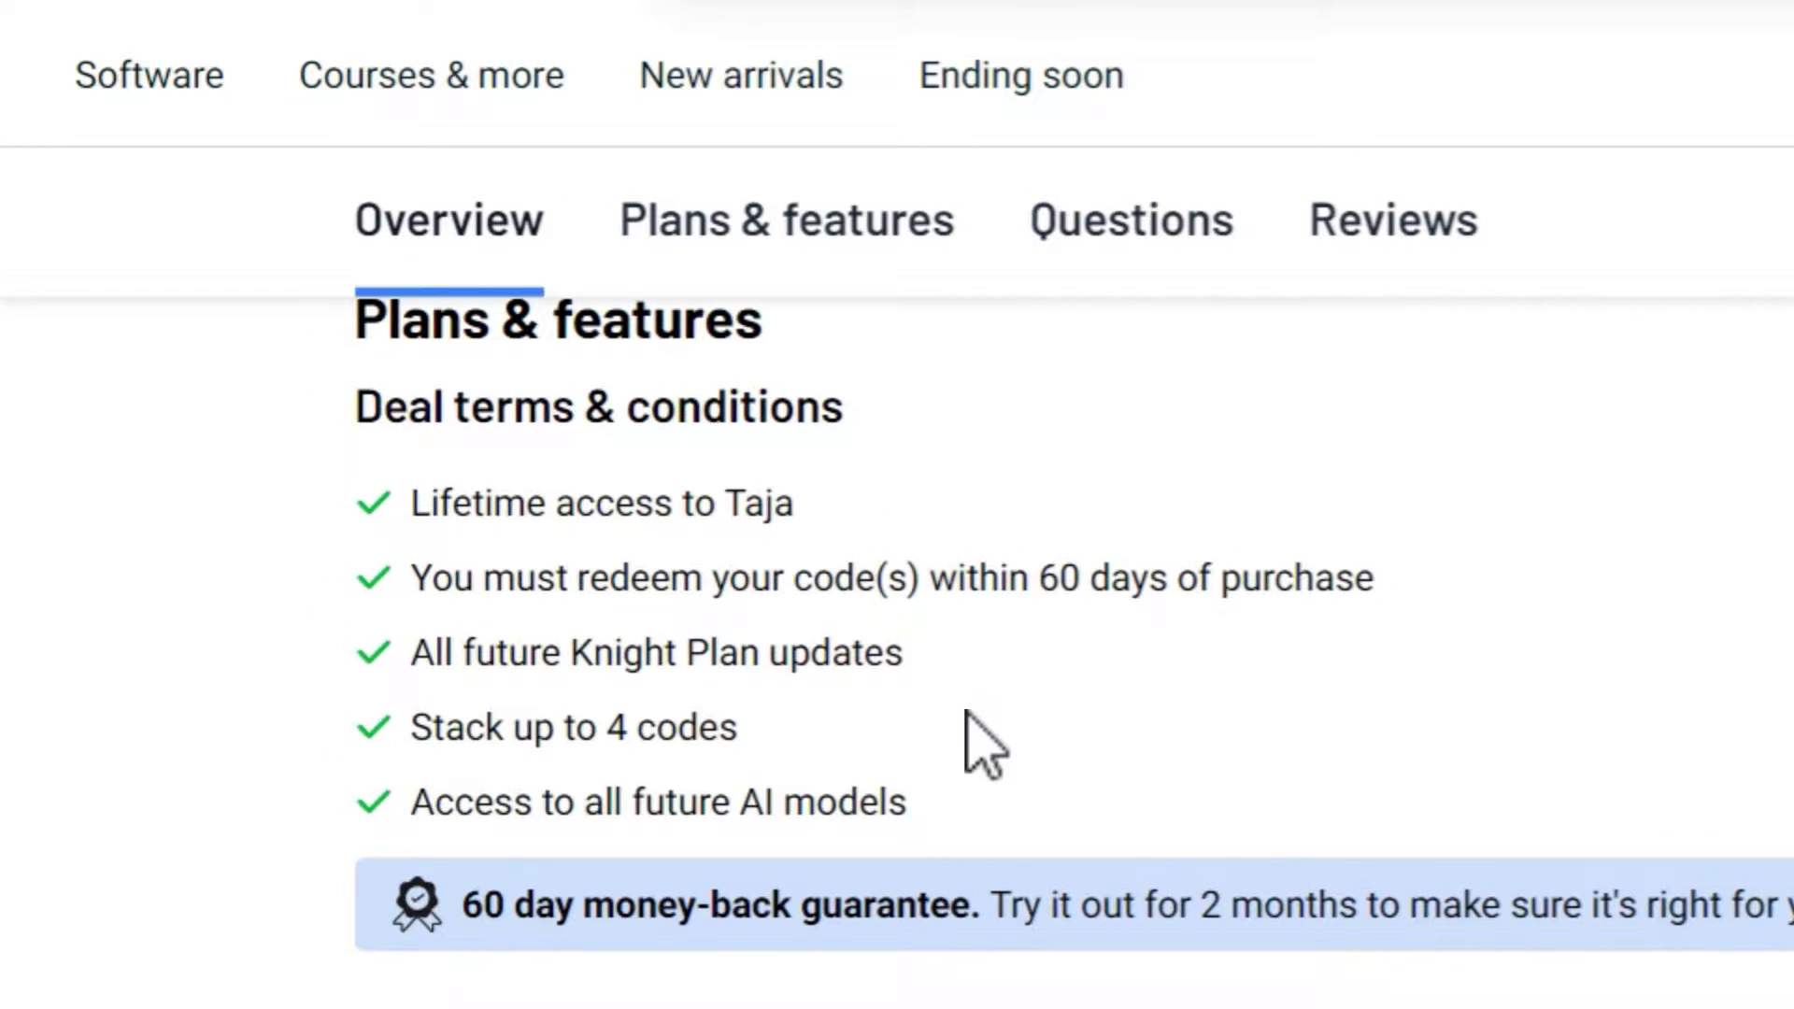
pyautogui.scroll(-3, 965, 741)
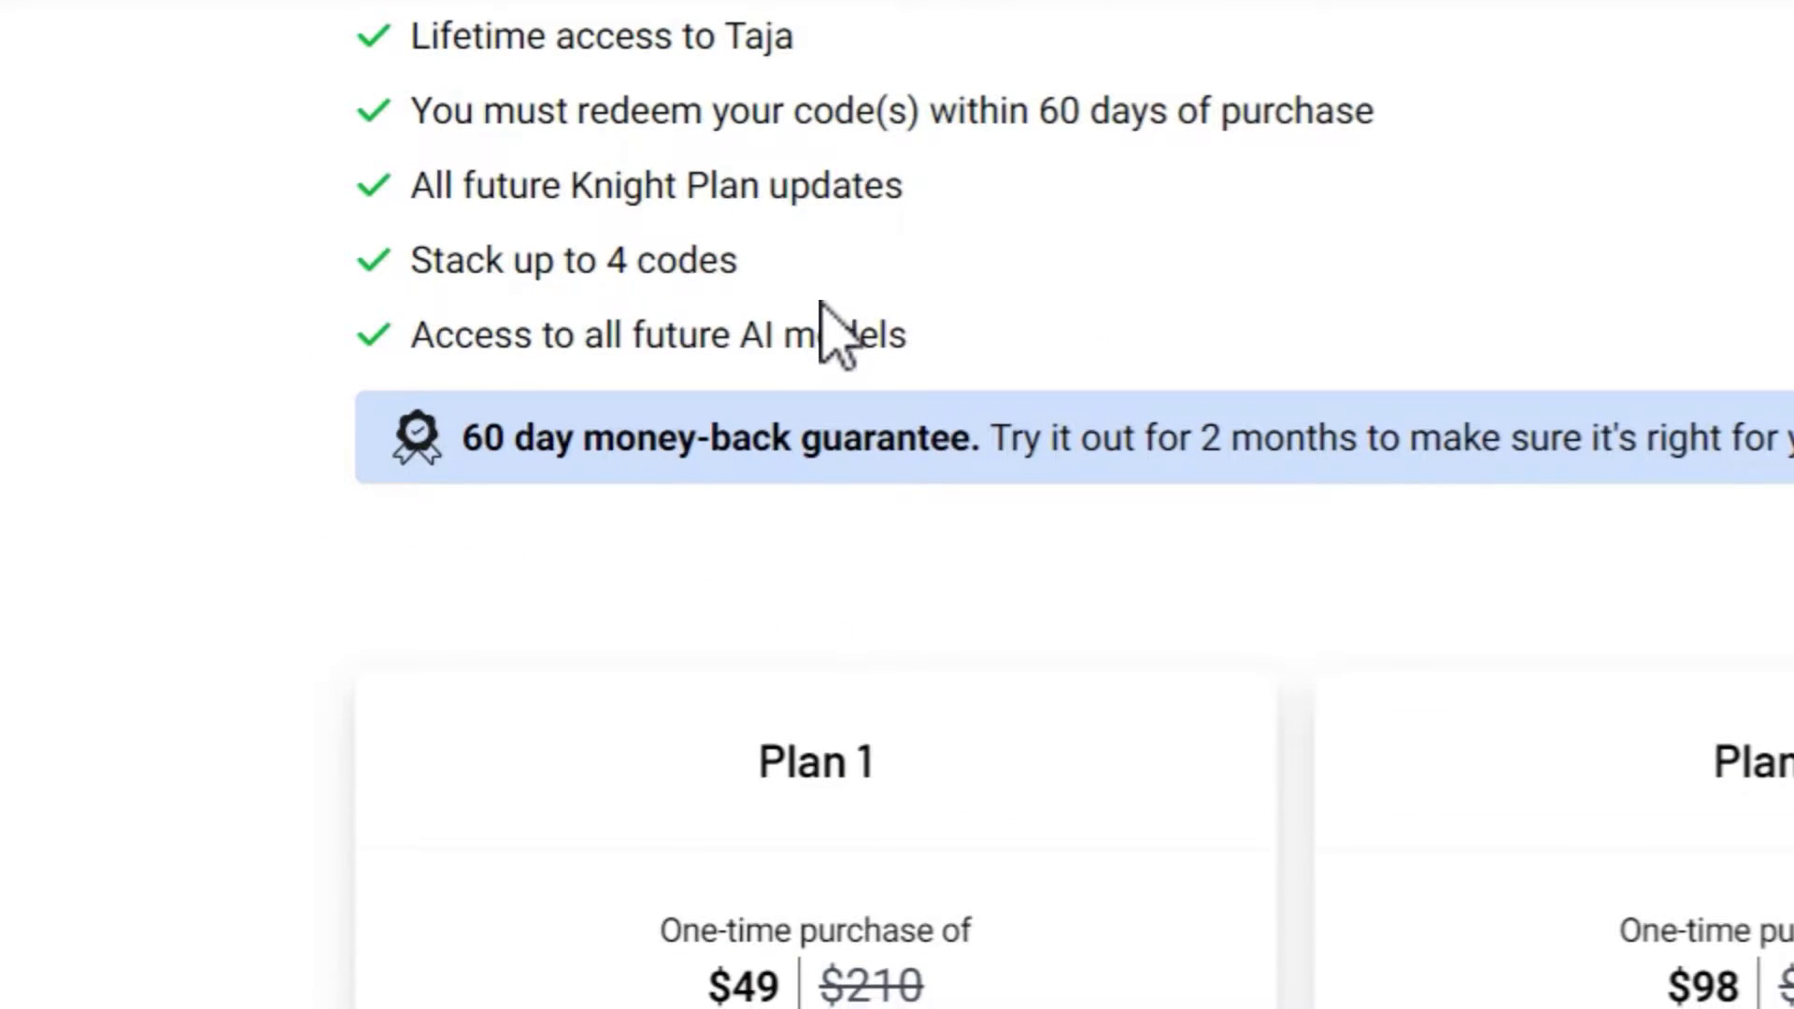
# Compare the prices and monthly video limits of Plans 1 to 3 and highlight the 60 day money-back guarantee.
pyautogui.scroll(-3, 821, 320)
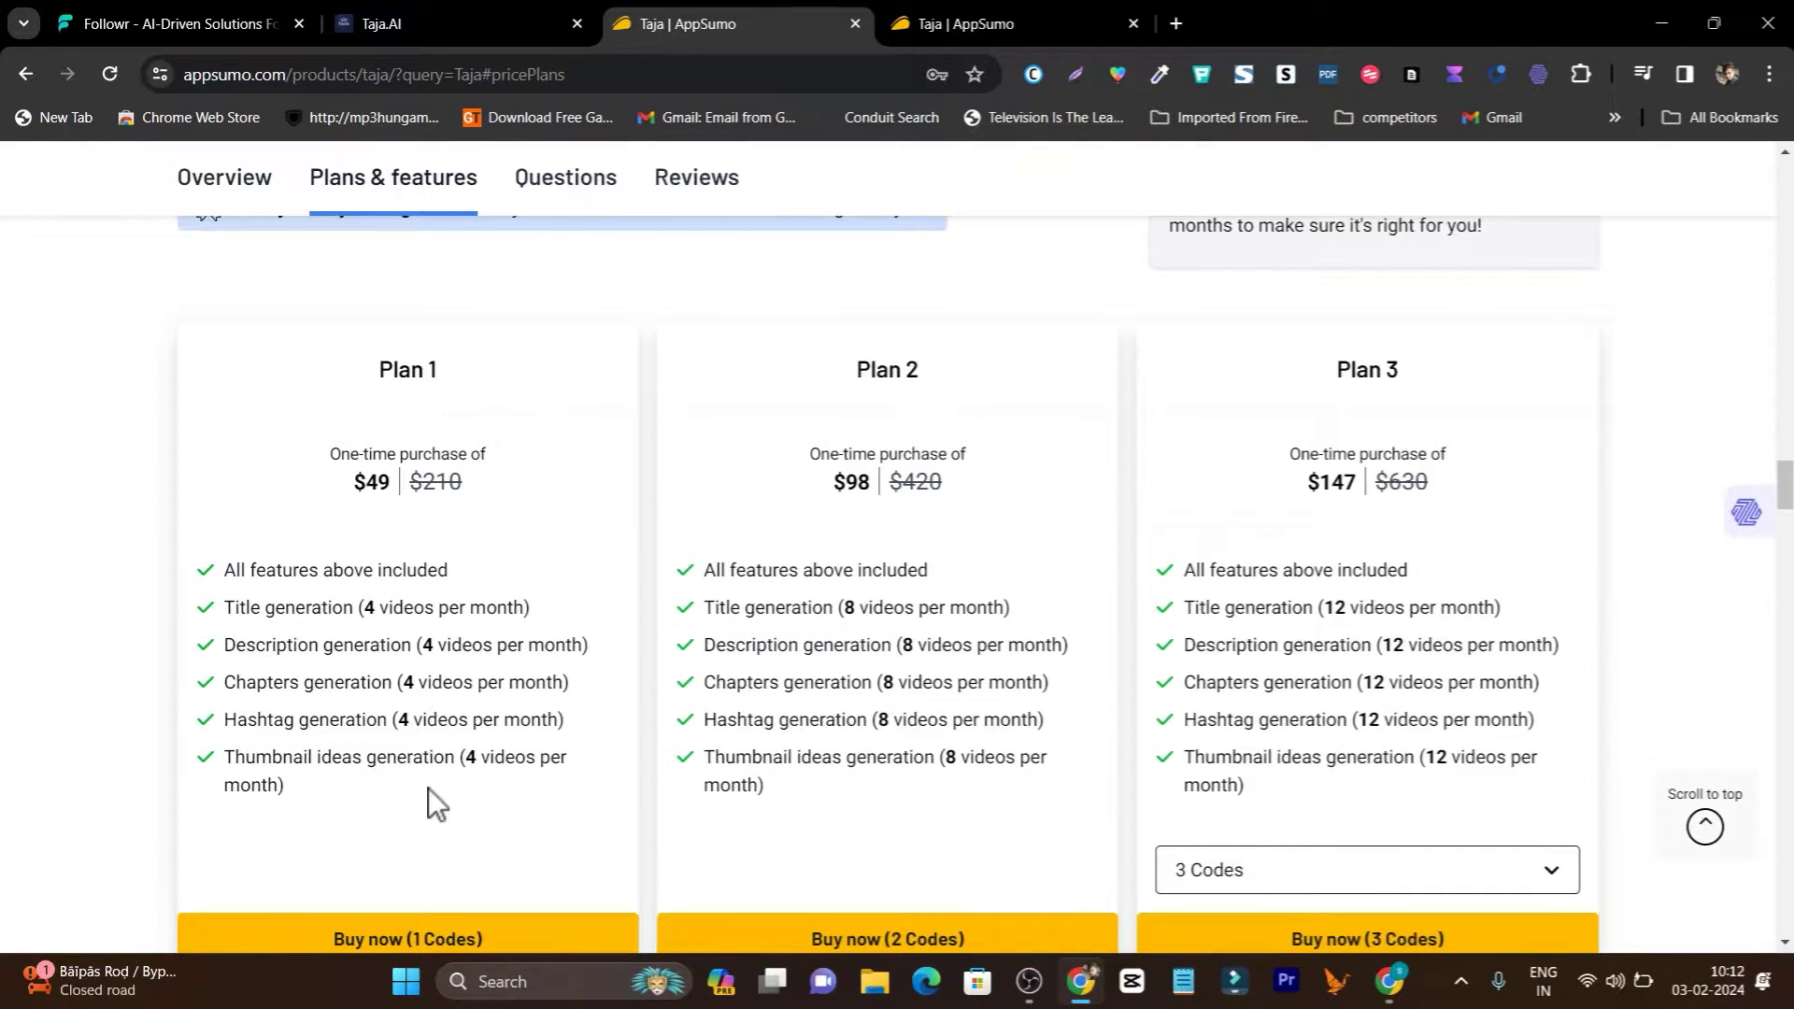
pyautogui.scroll(3, 557, 661)
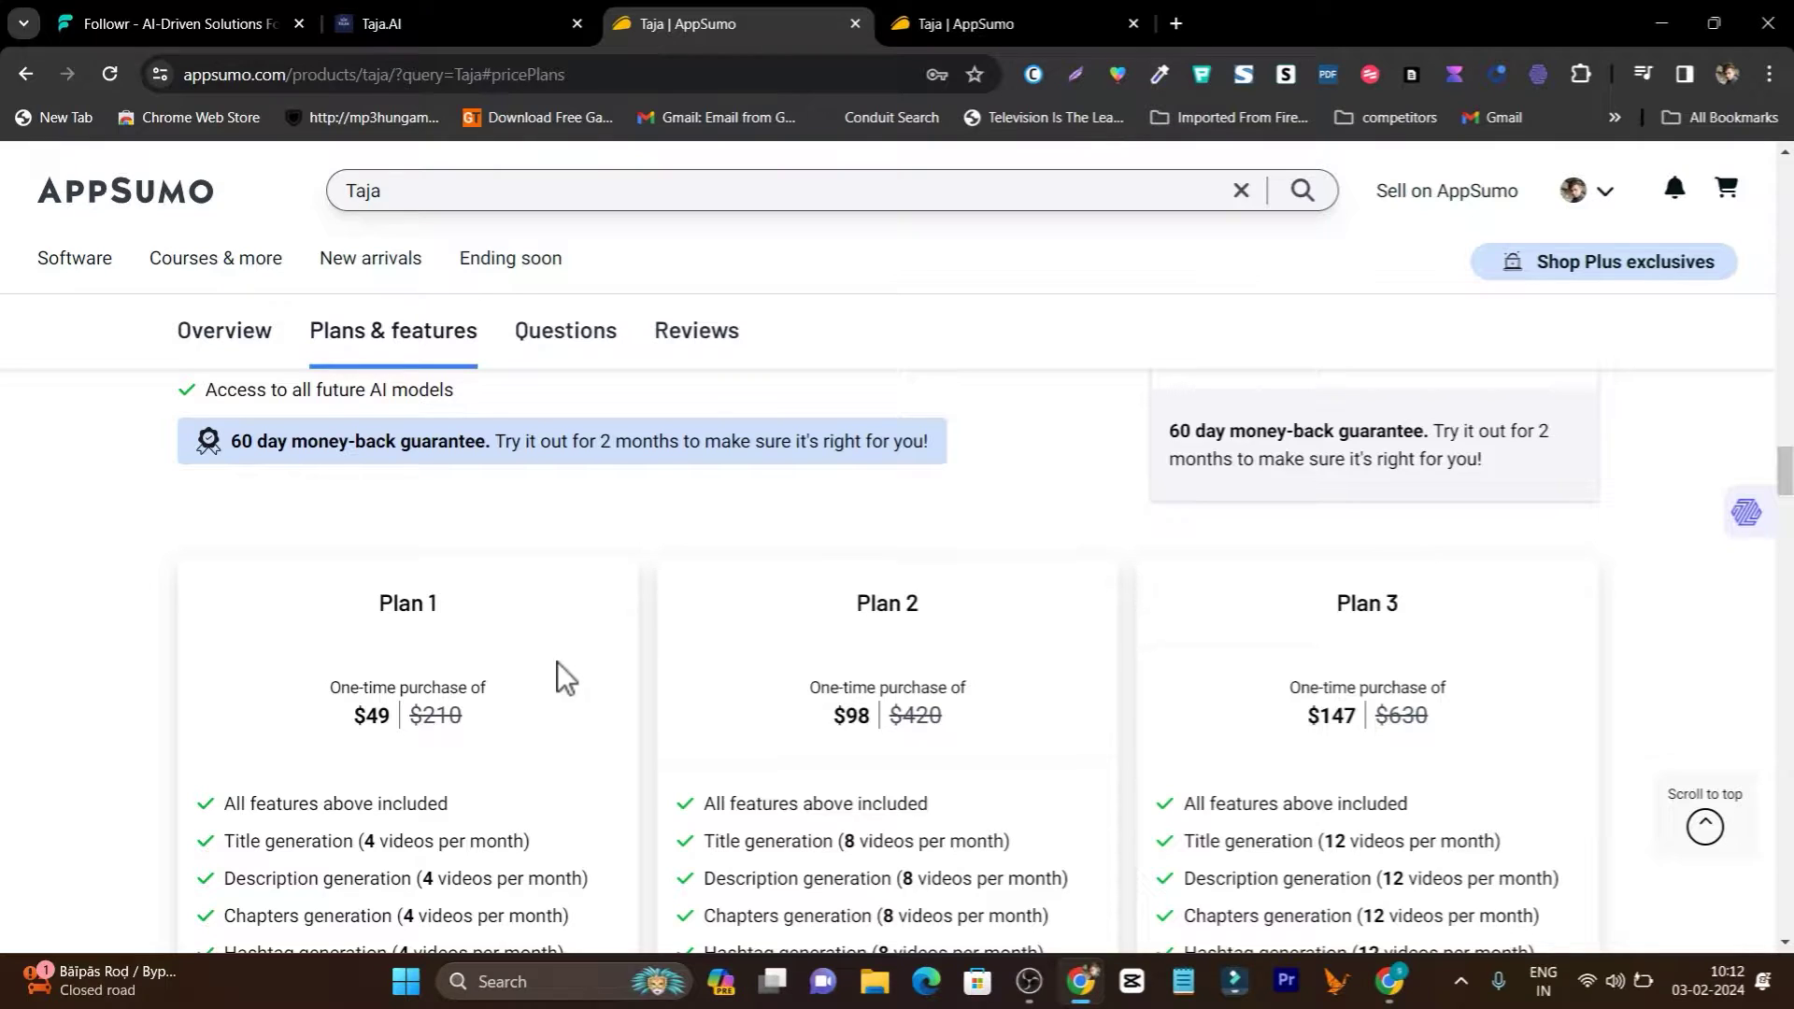
pyautogui.scroll(-3, 558, 659)
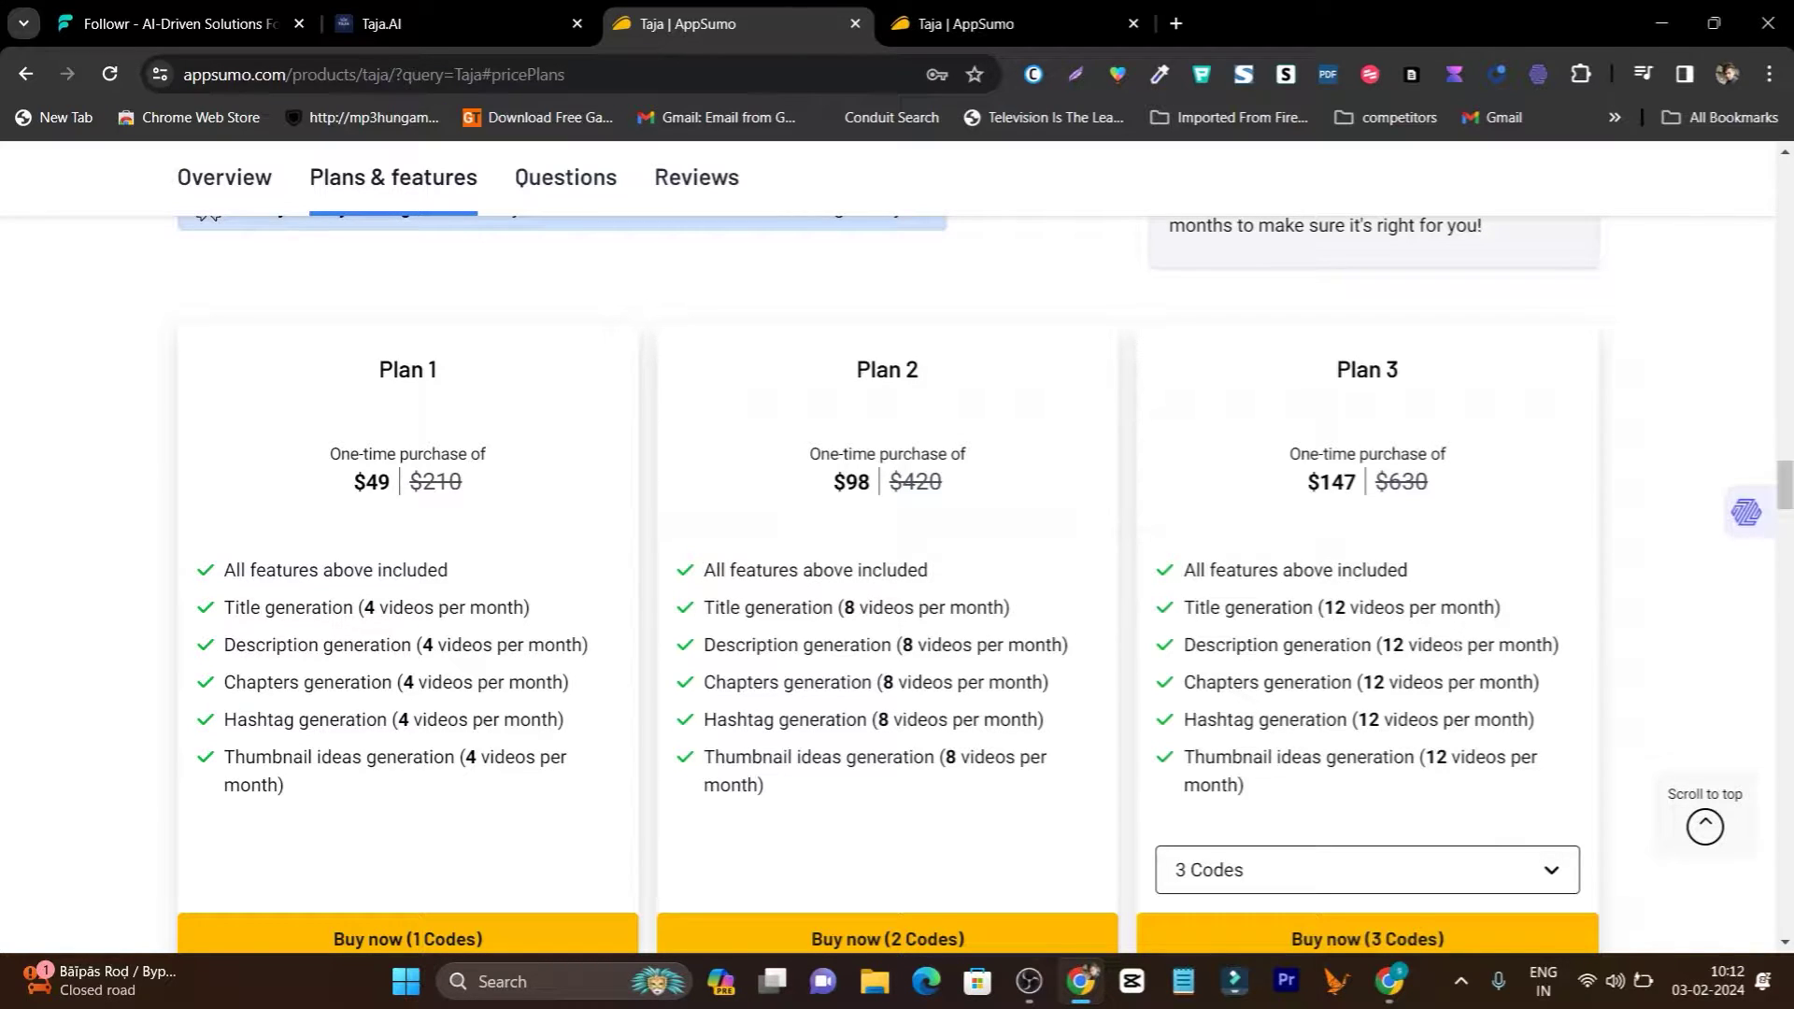
pyautogui.scroll(-3, 911, 439)
pyautogui.scroll(5, 911, 486)
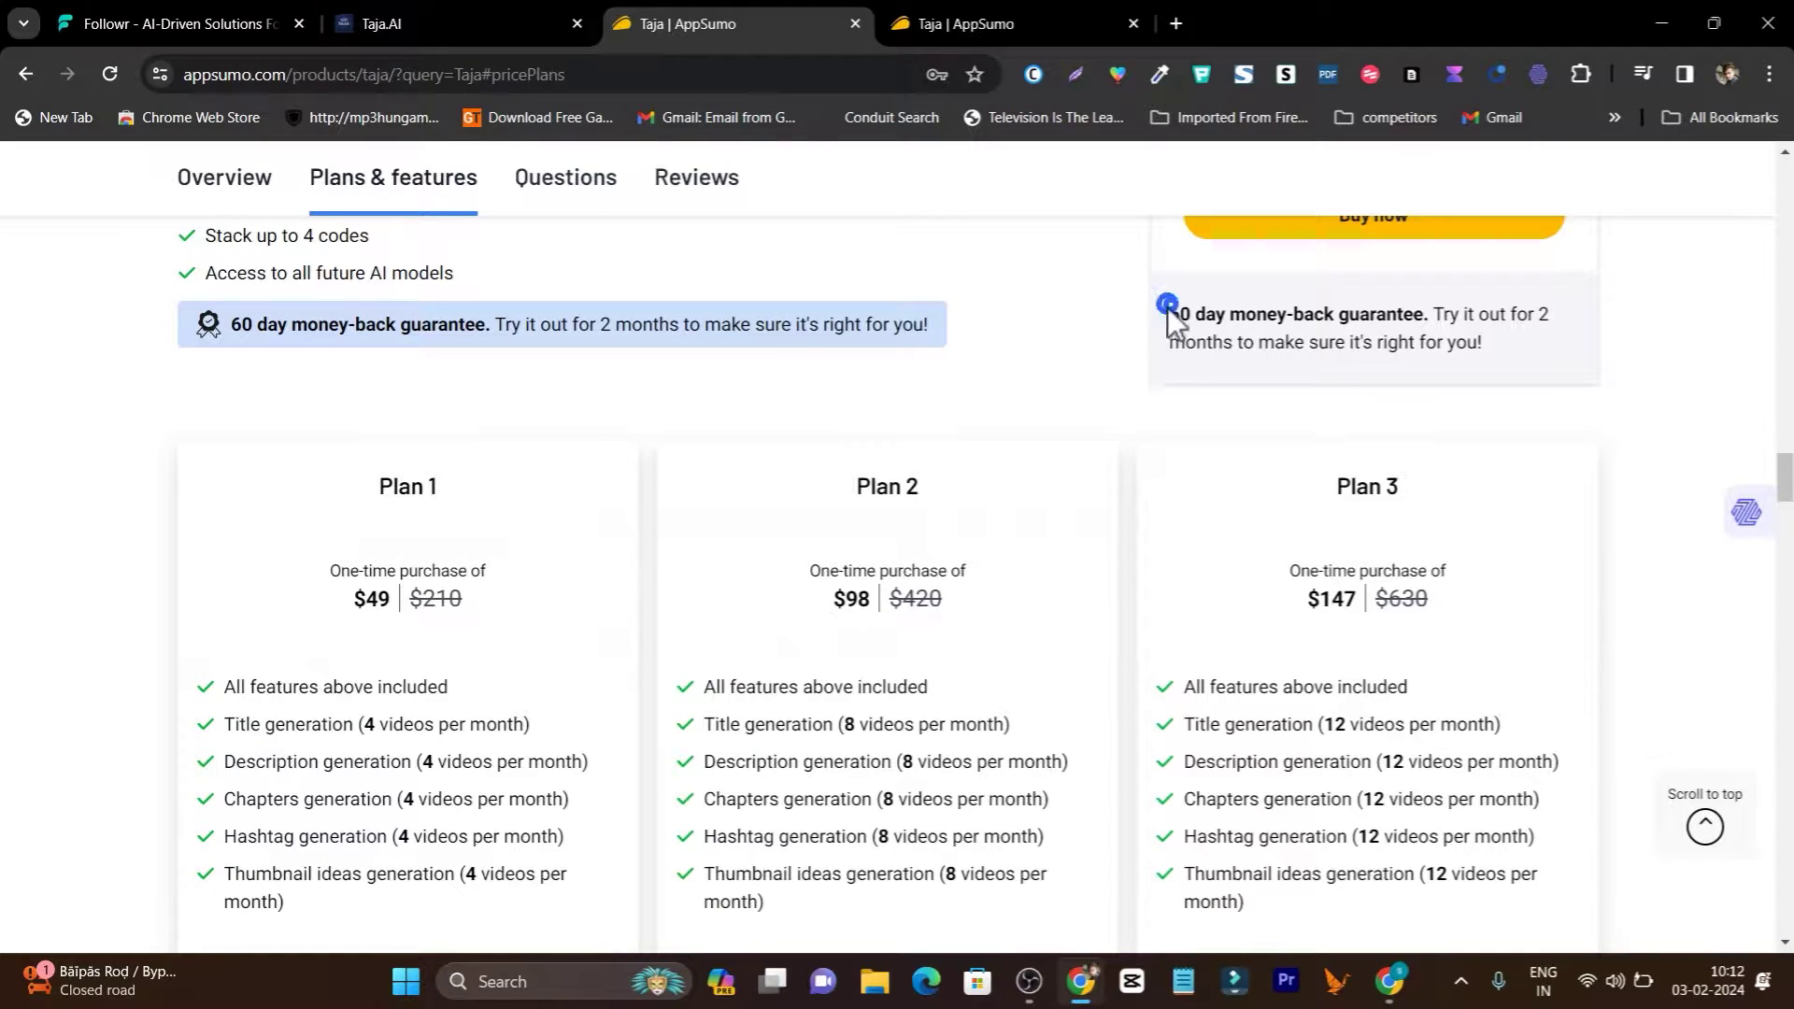
pyautogui.moveTo(1168, 307); pyautogui.dragTo(1489, 351)
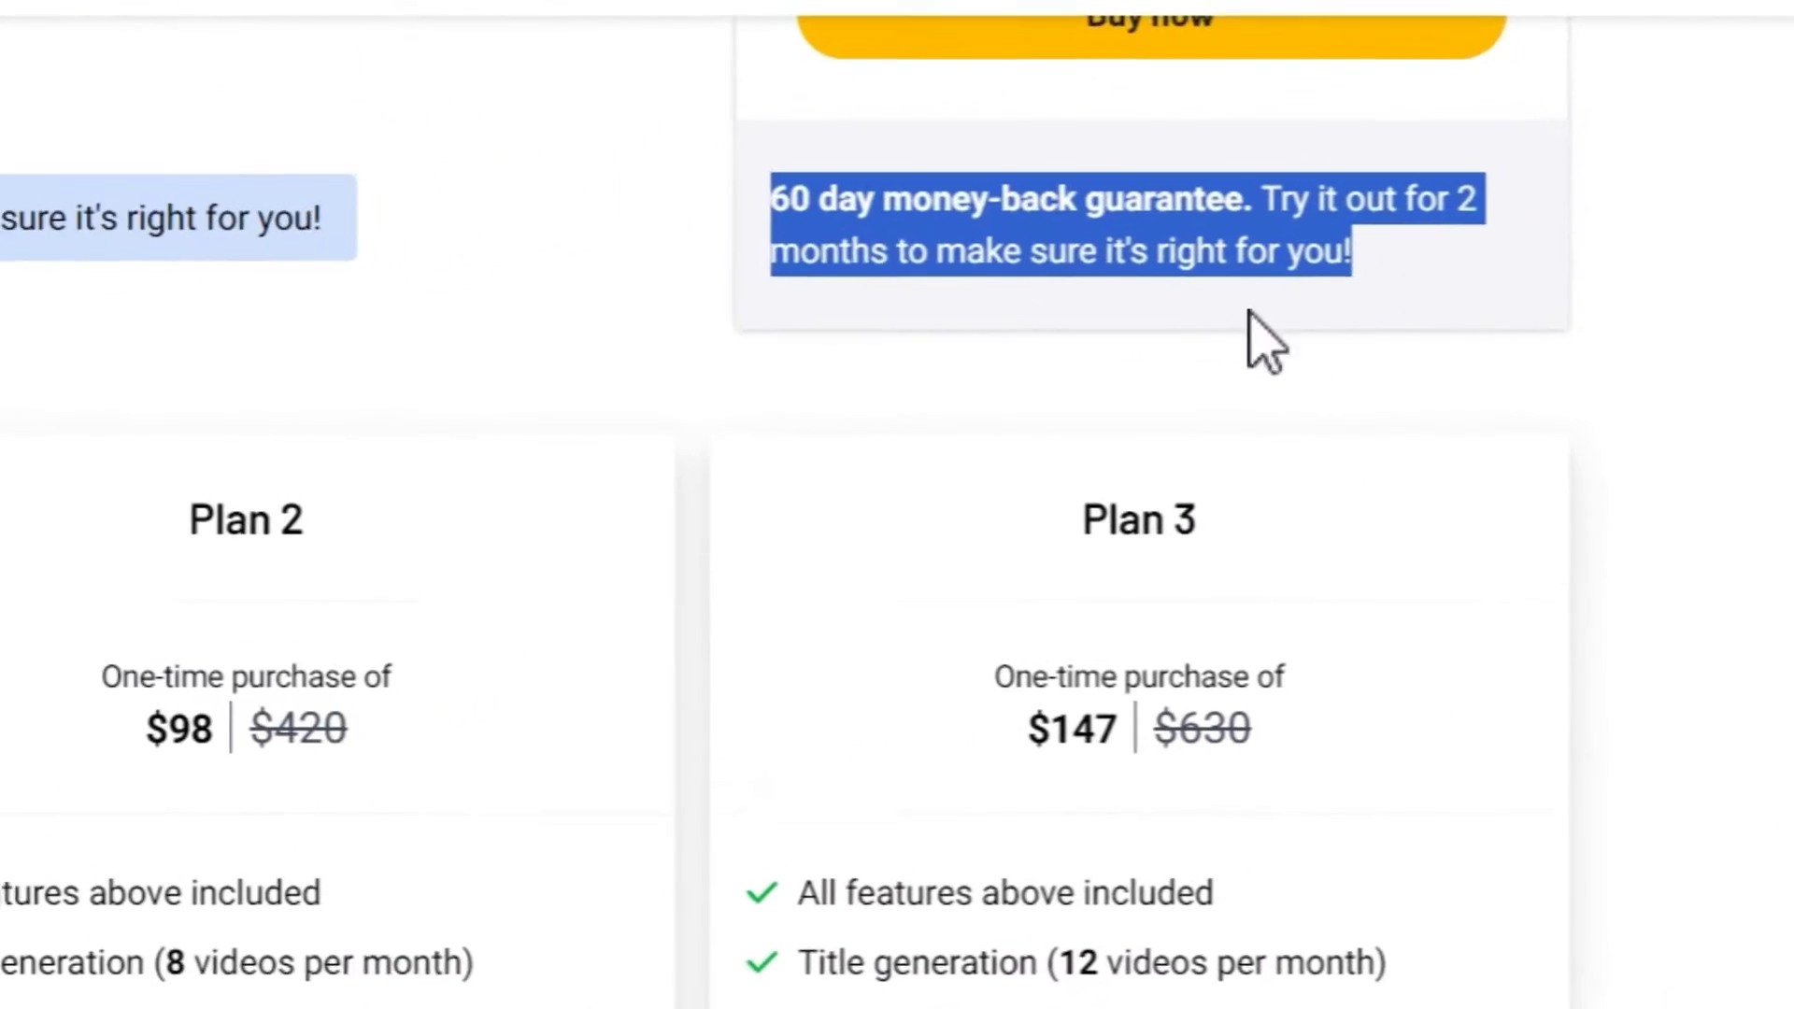
pyautogui.scroll(-3, 518, 376)
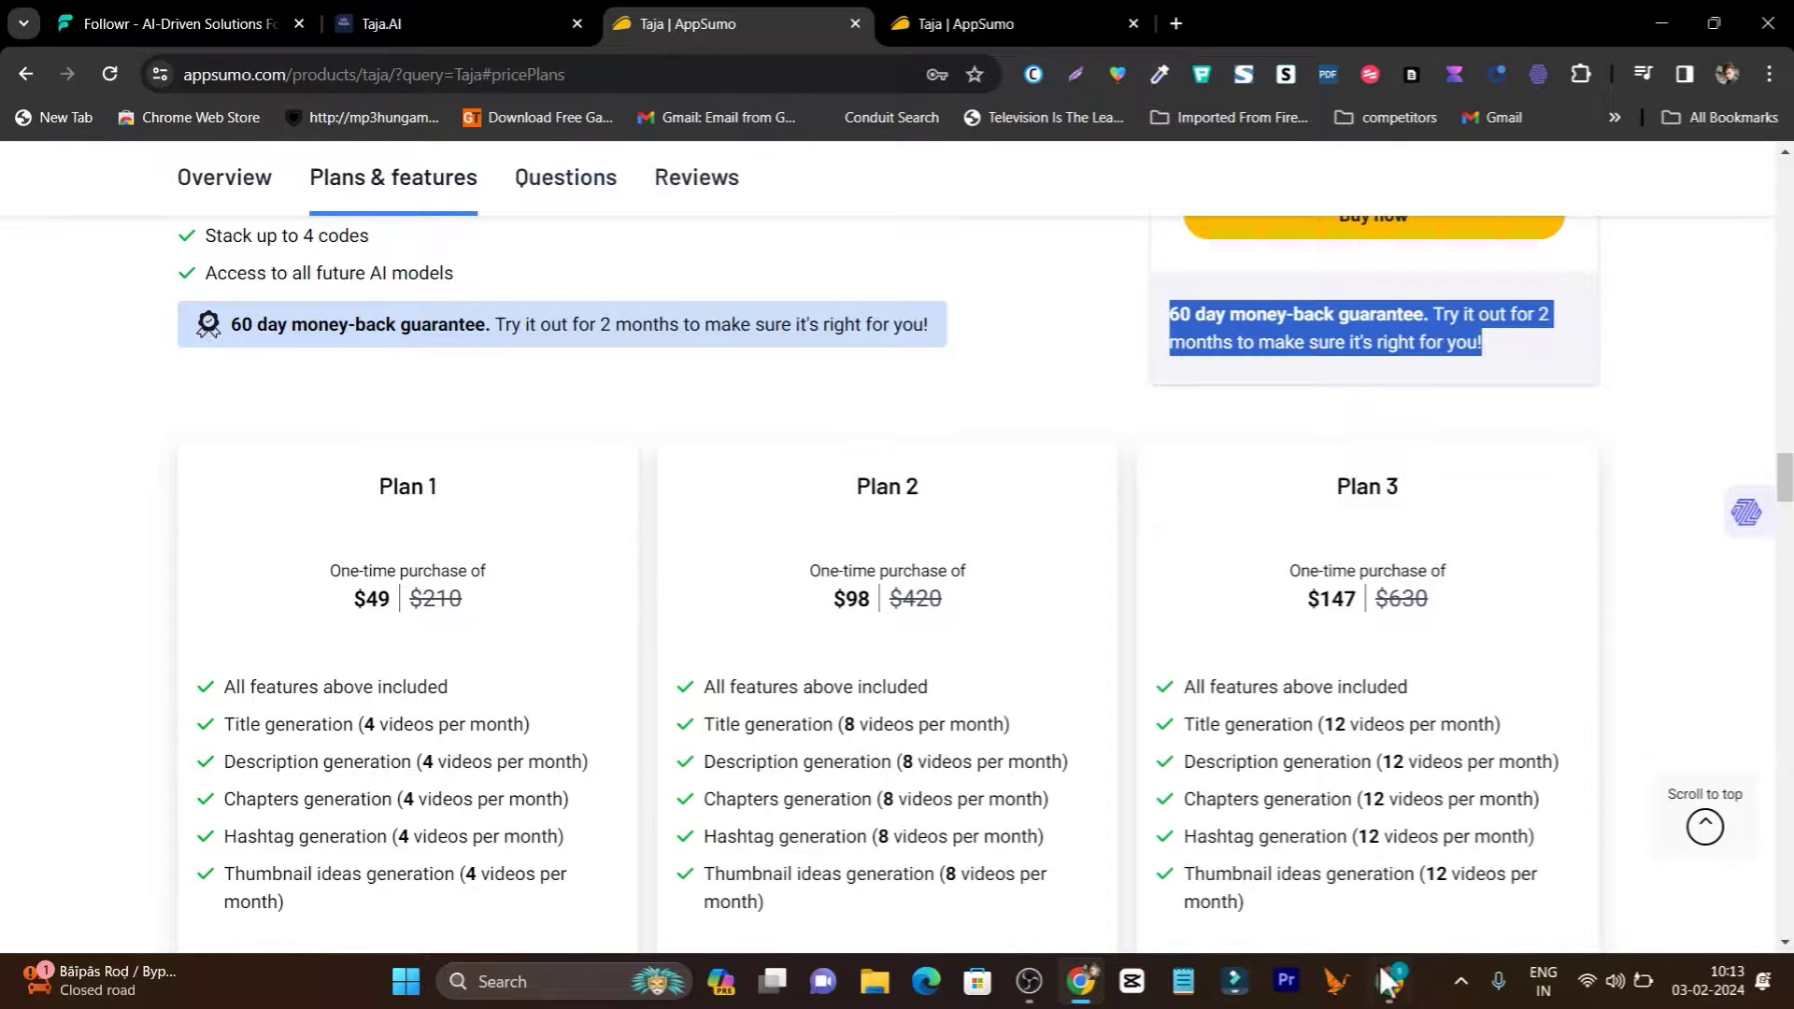
# Return to the Taja.AI dashboard in the other Chrome window and open the Saas-Guru channel's analysis through Manage Channels.
pyautogui.click(1389, 979)
pyautogui.scroll(5, 524, 467)
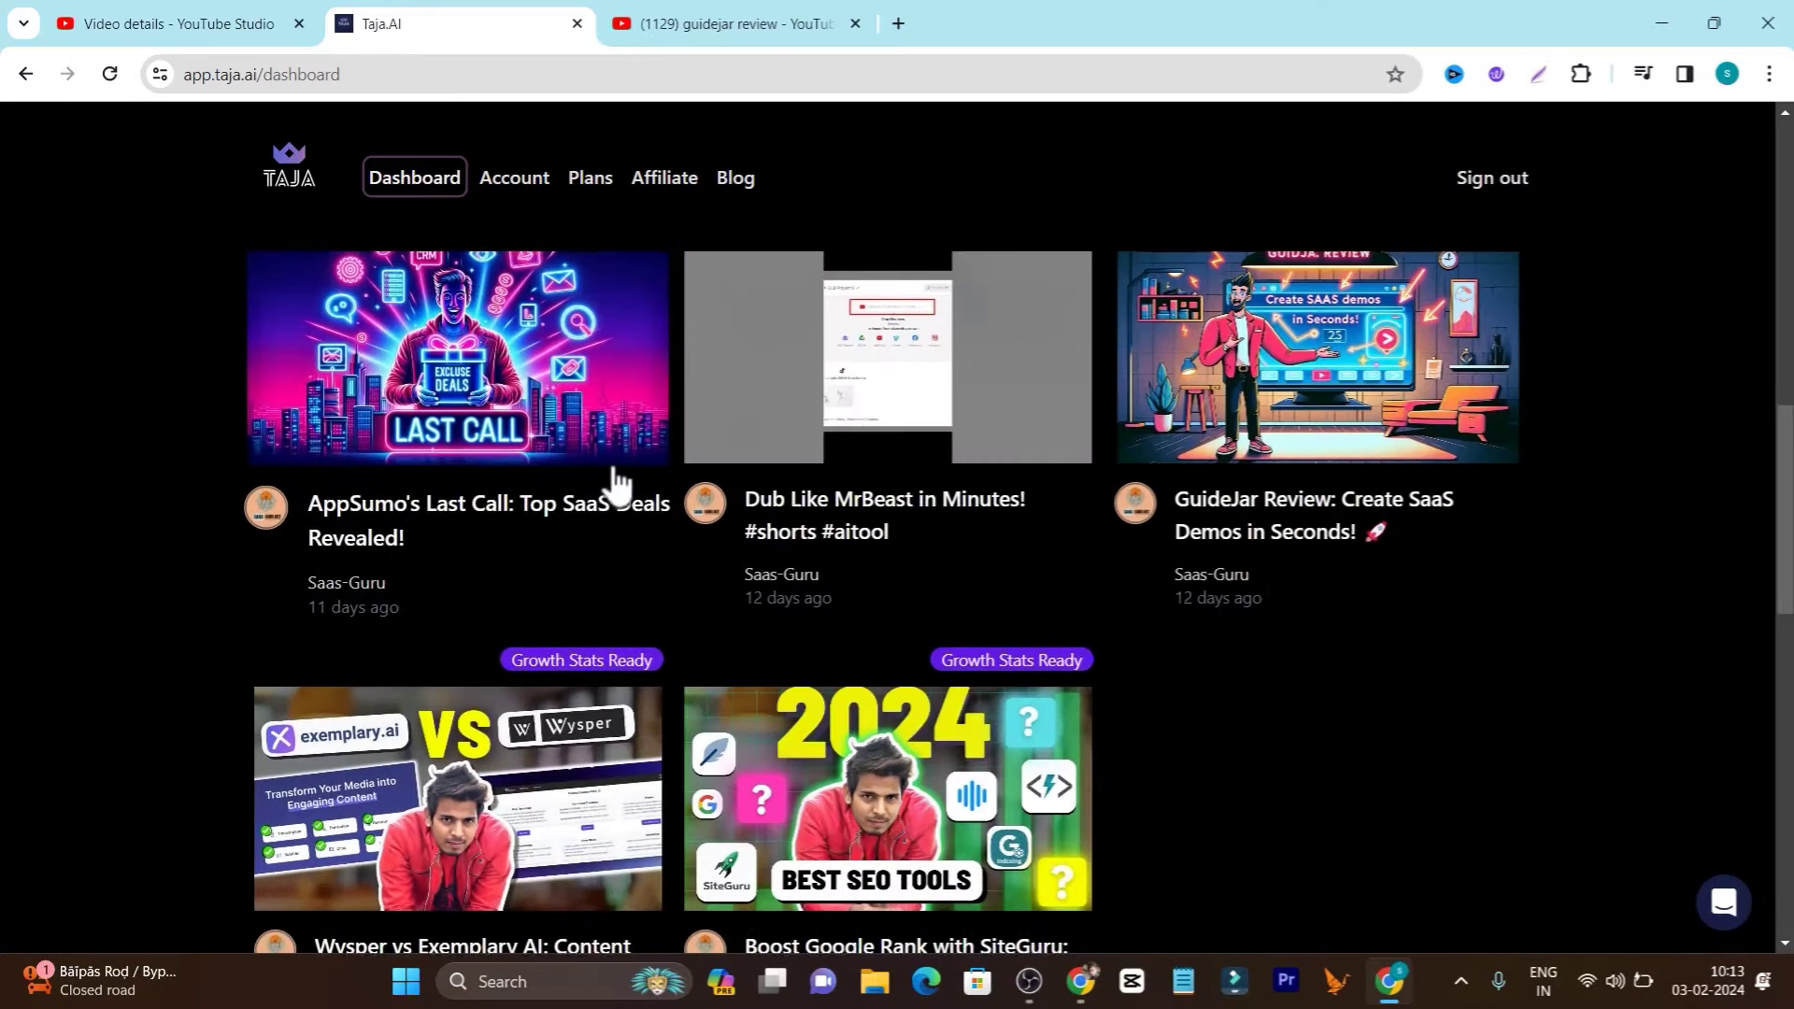
pyautogui.scroll(6, 615, 483)
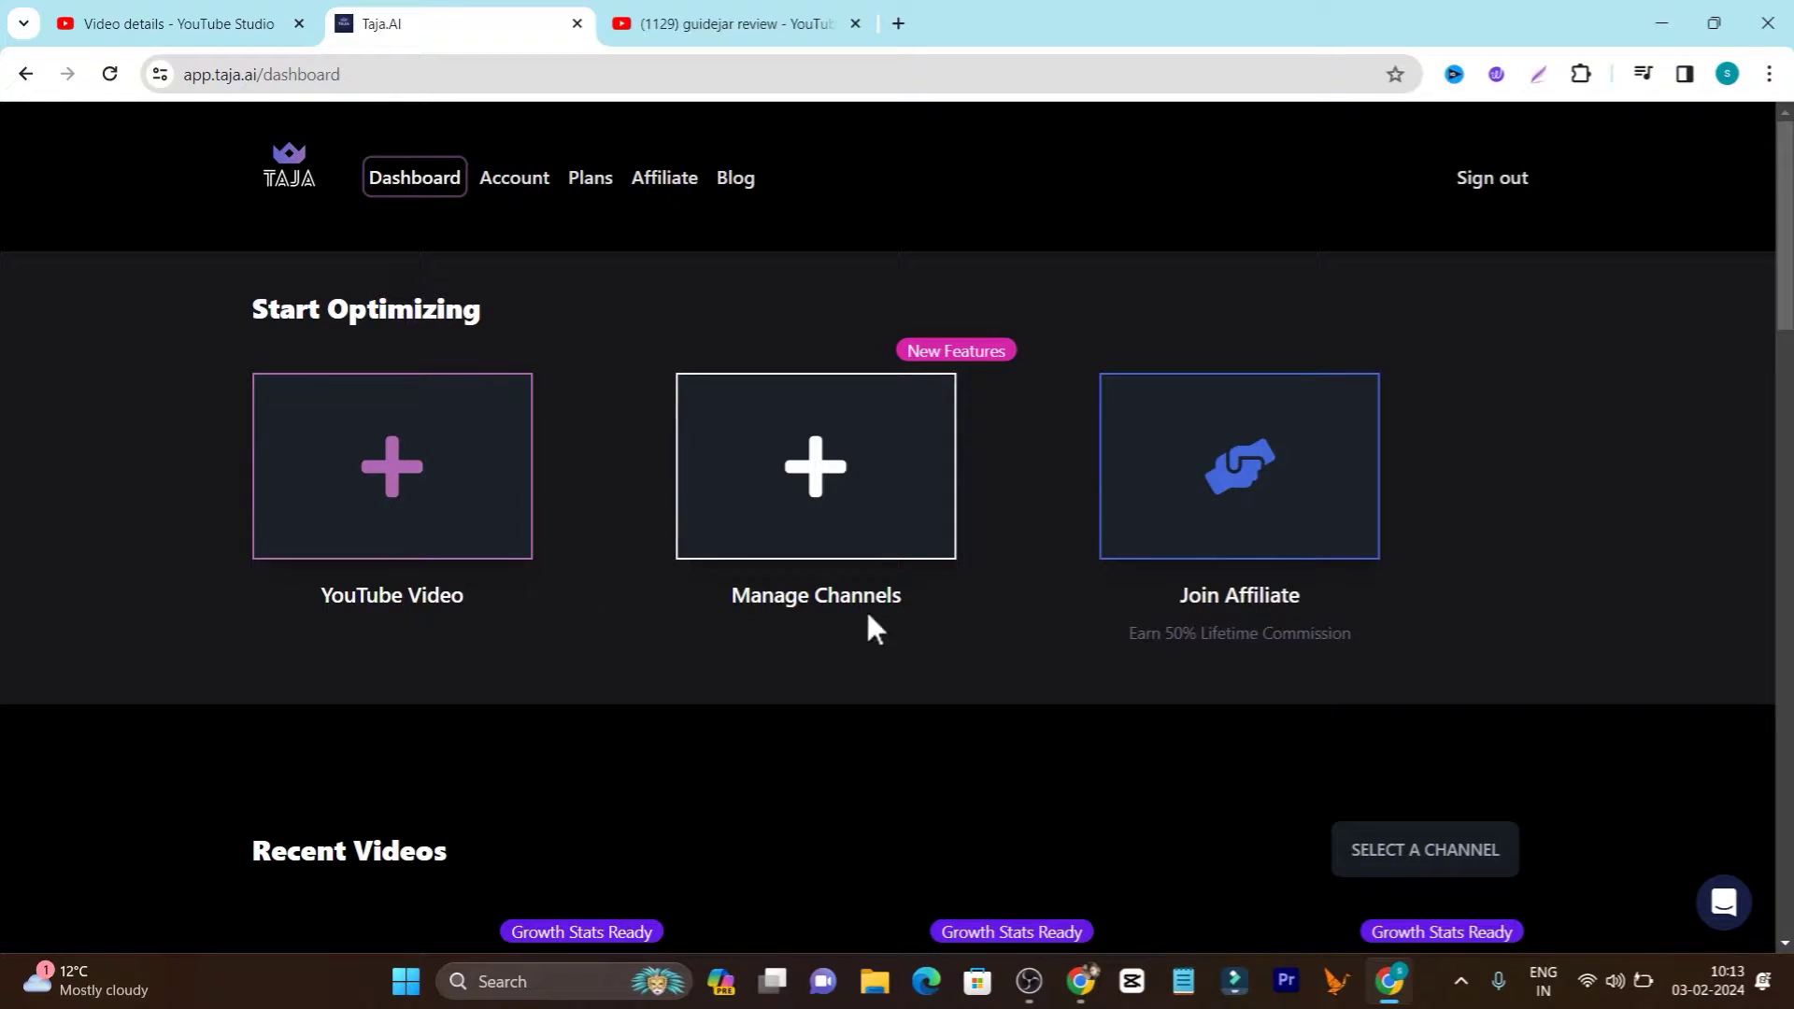
pyautogui.click(801, 486)
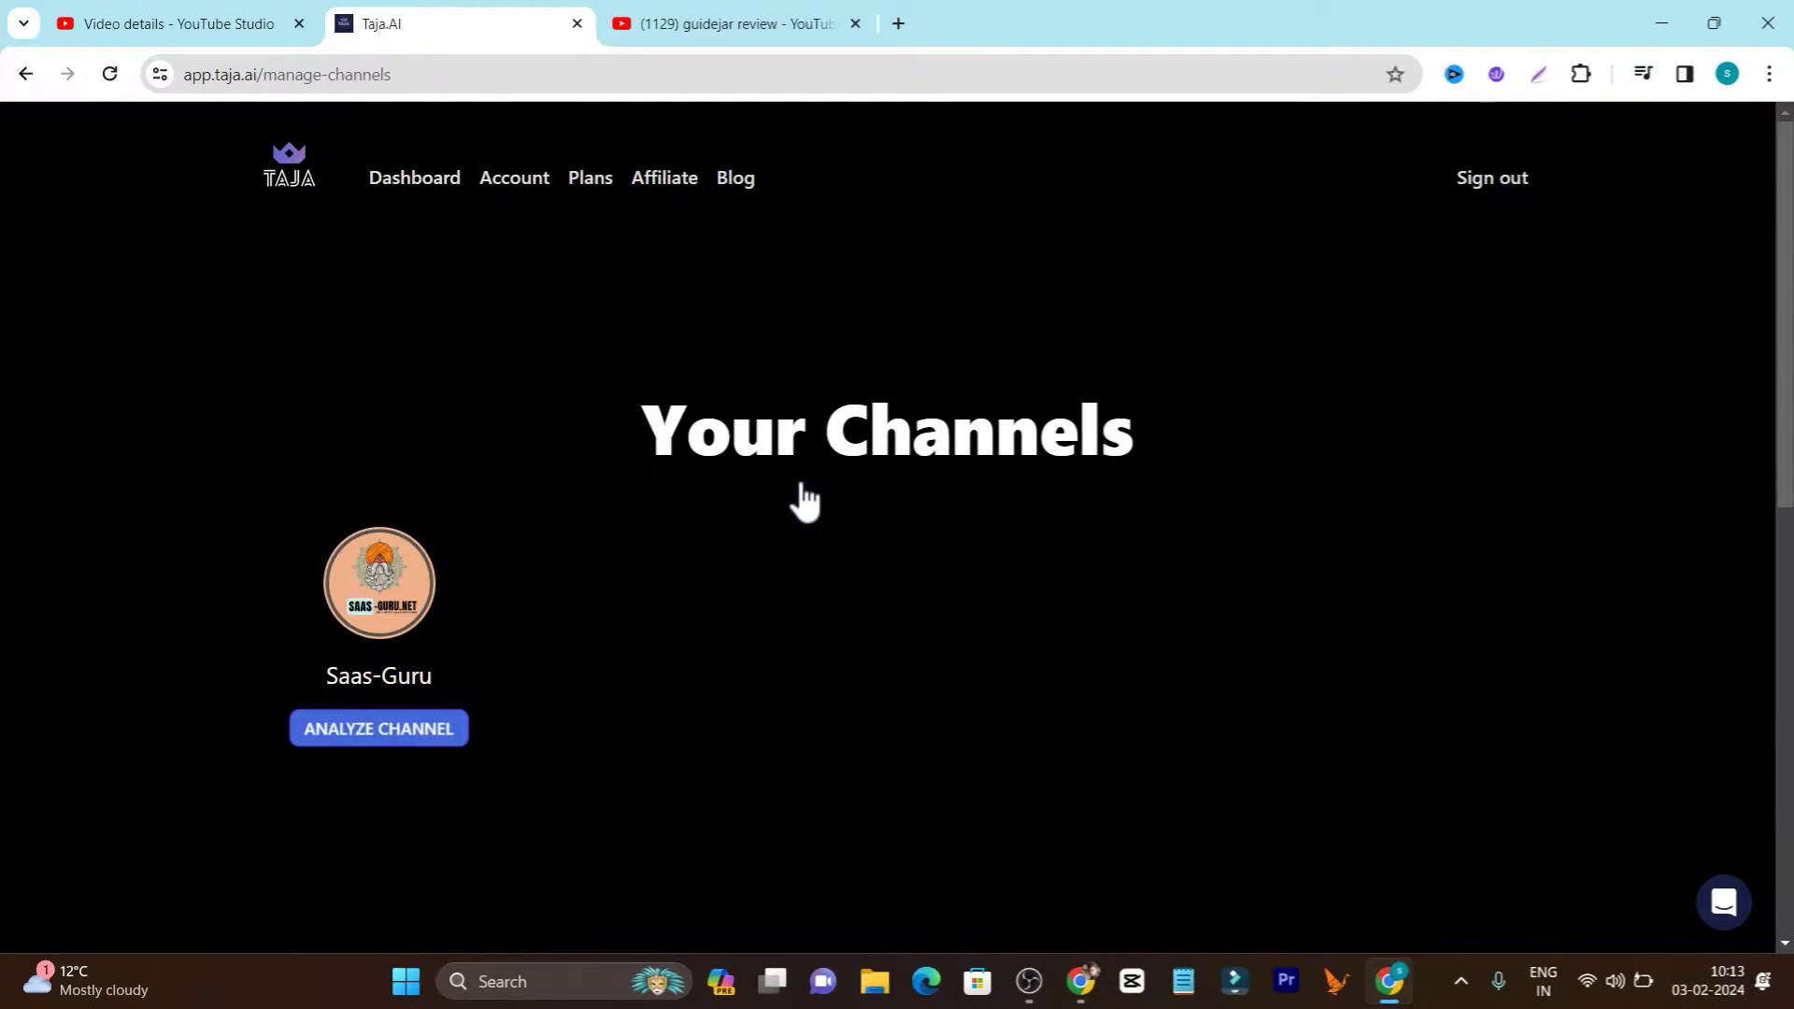
pyautogui.scroll(-4, 501, 601)
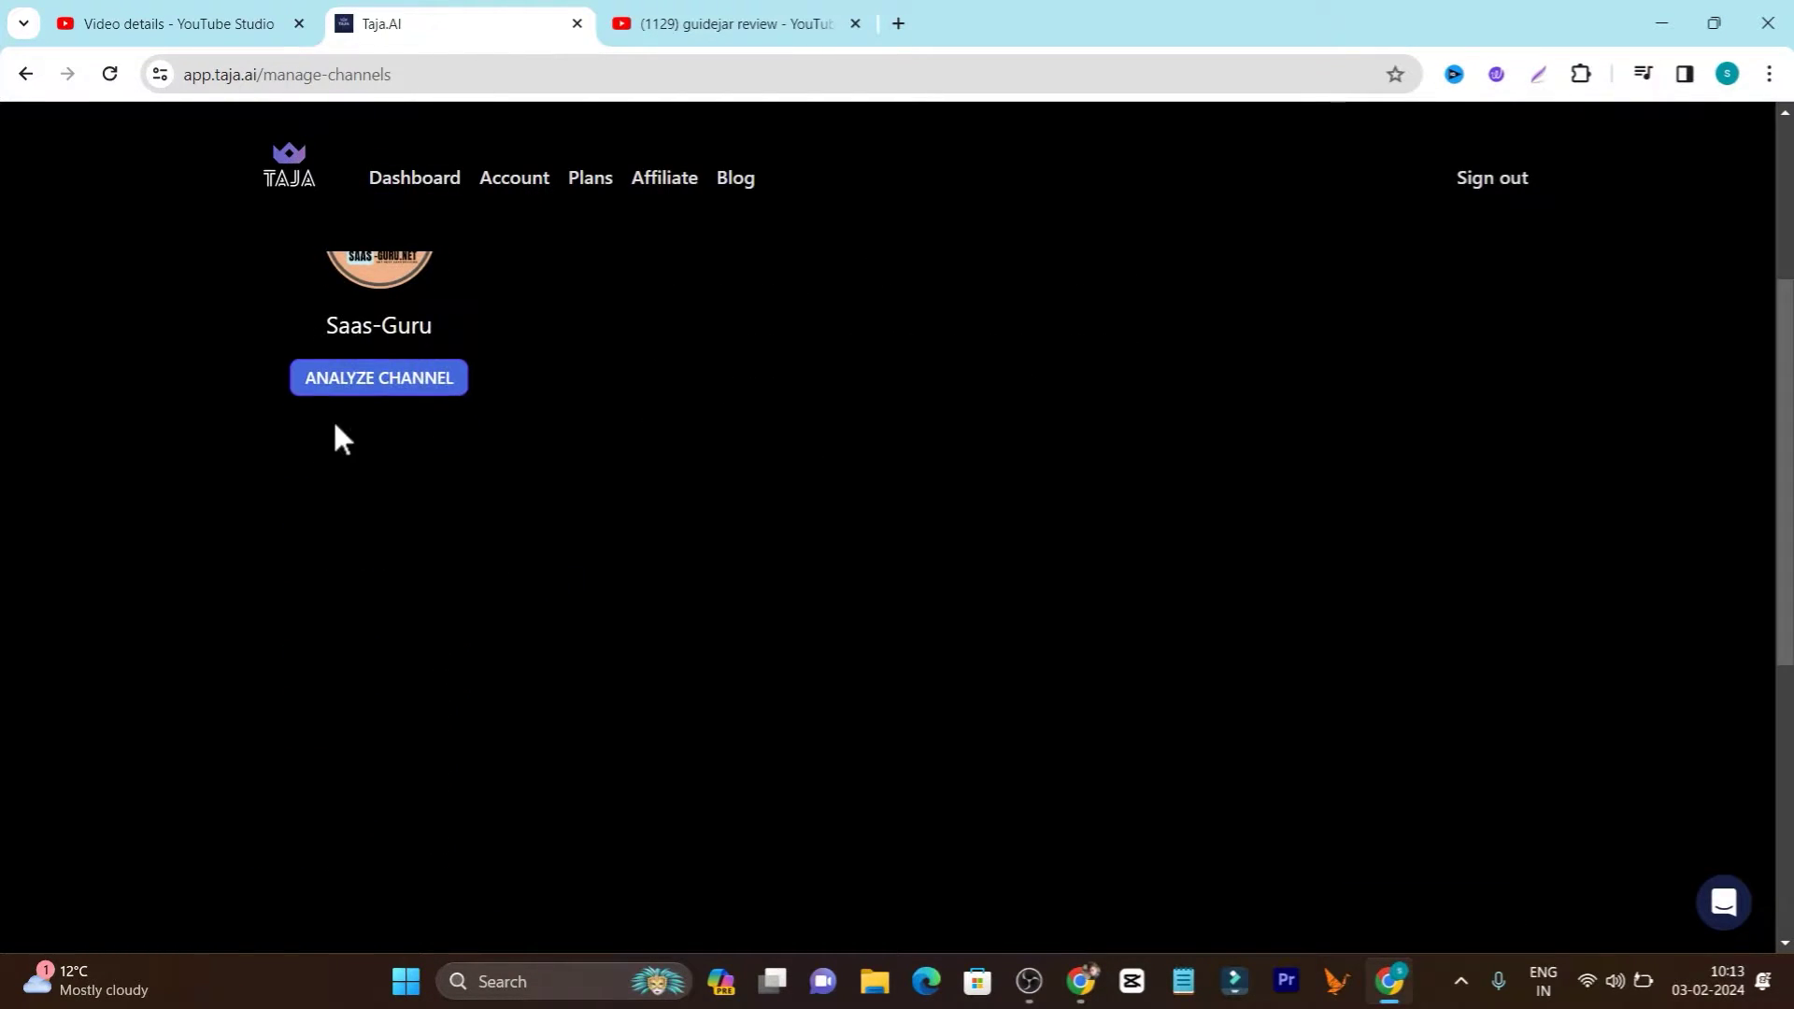
pyautogui.click(333, 383)
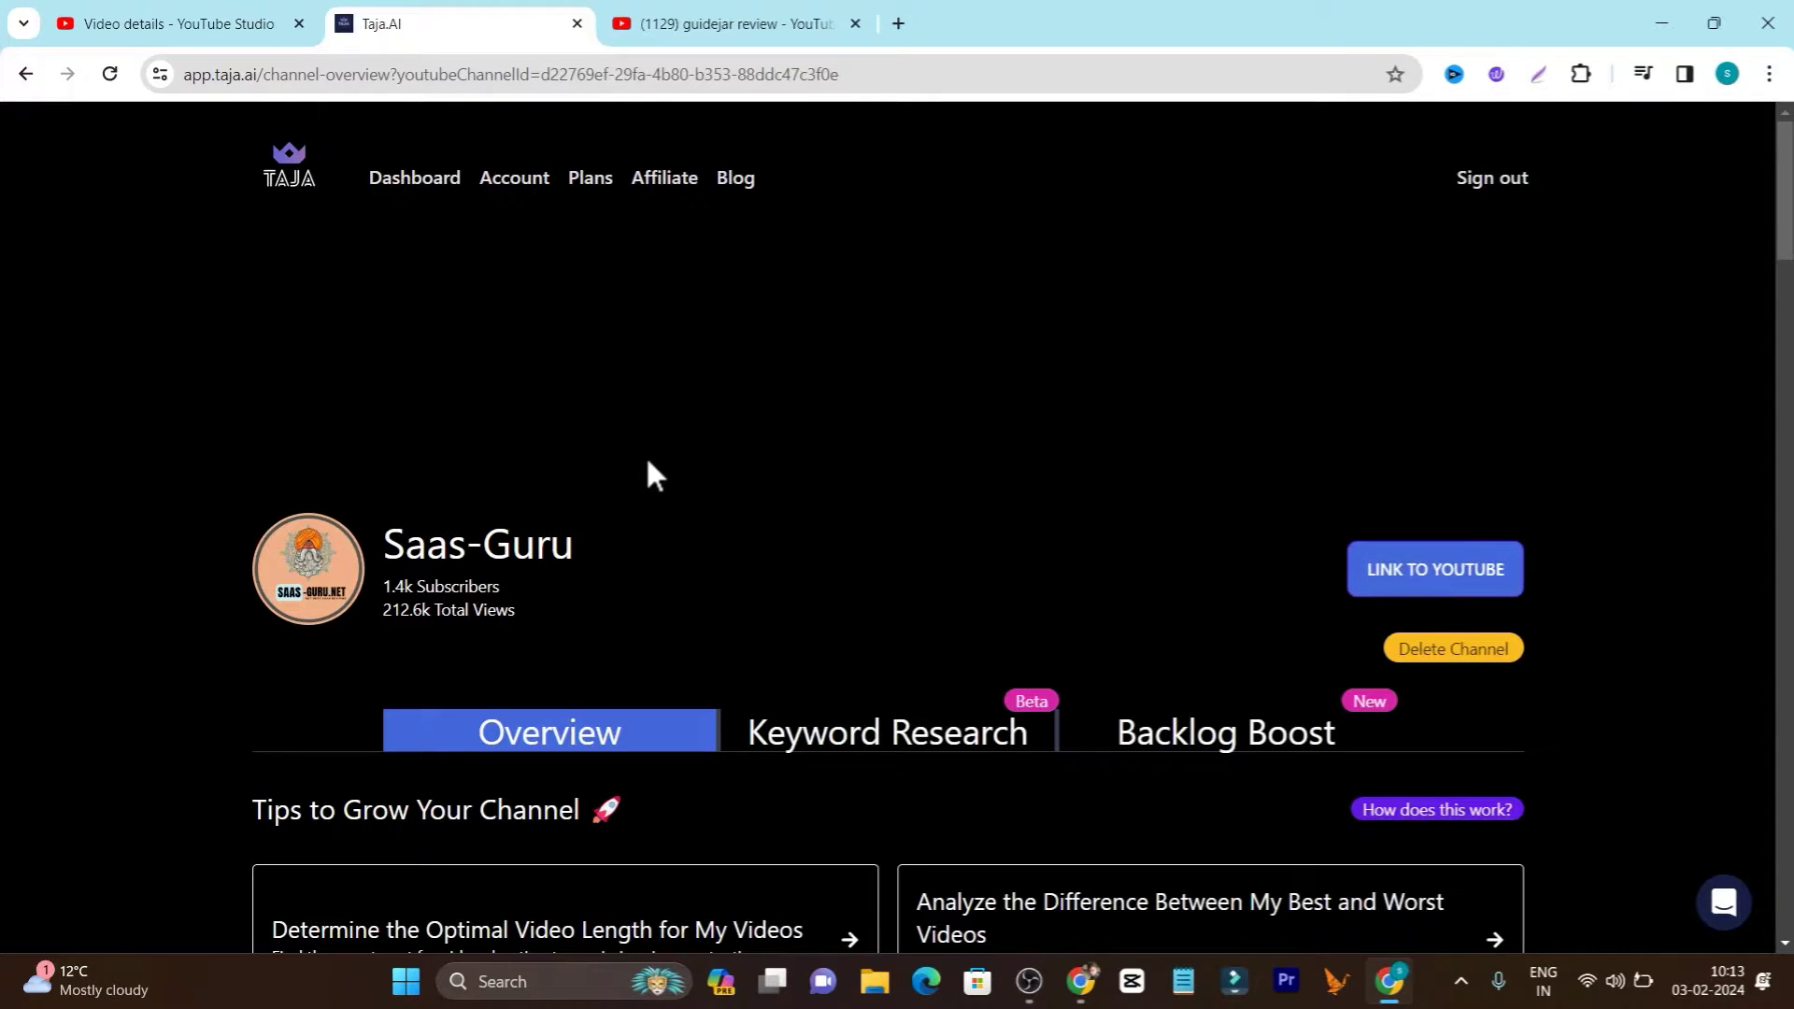
# Review the Saas-Guru channel overview: growth tips, audience persona, associated keywords and topics, and highest performing videos.
pyautogui.scroll(-4, 682, 532)
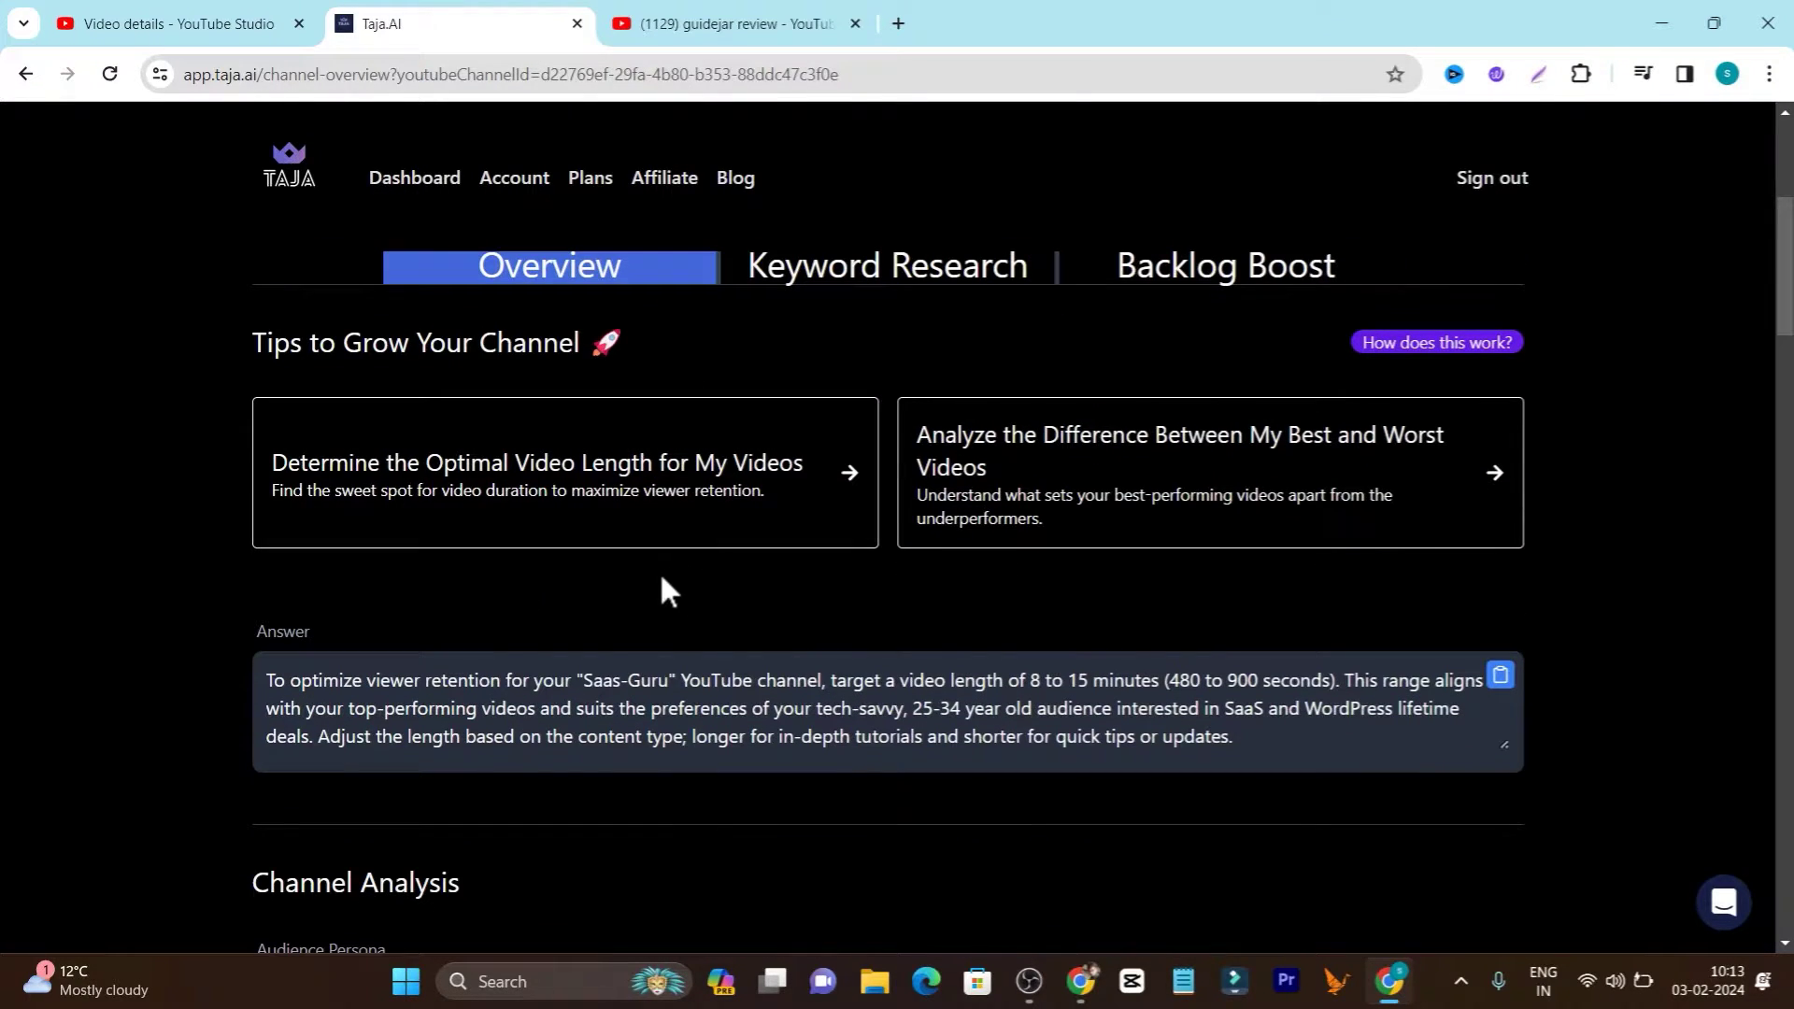
pyautogui.scroll(-6, 645, 575)
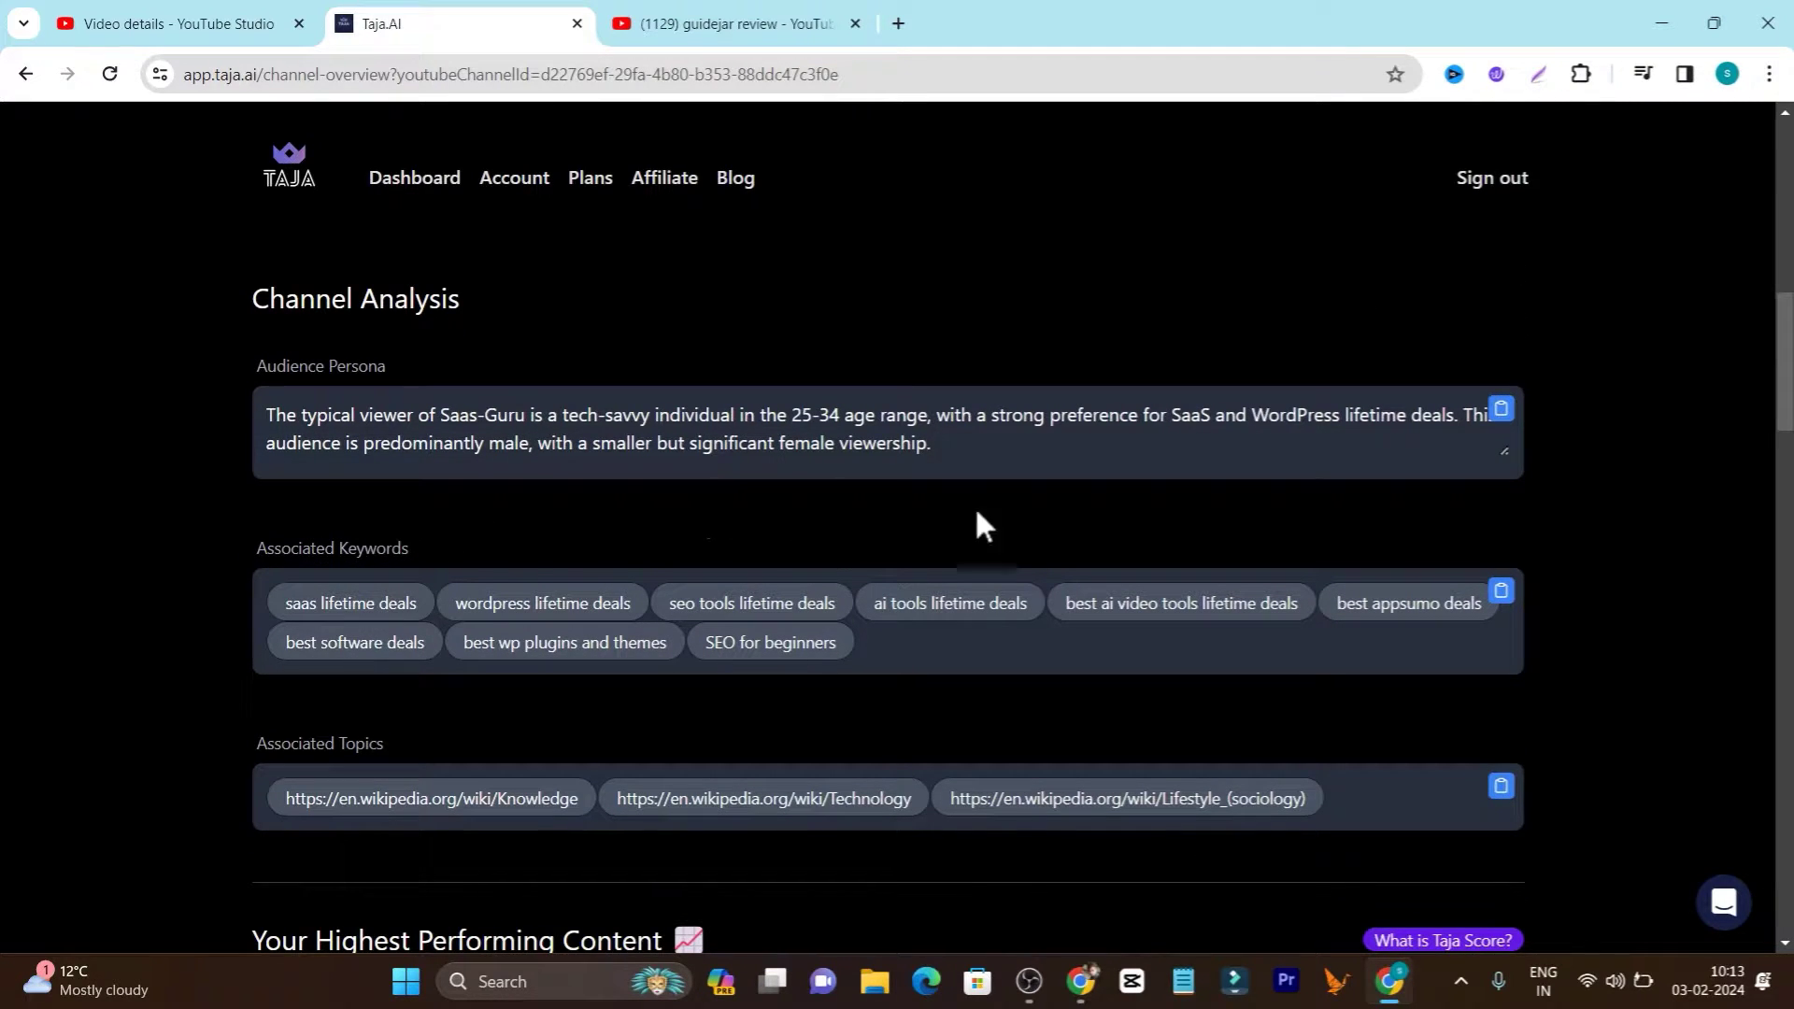
pyautogui.scroll(5, 925, 514)
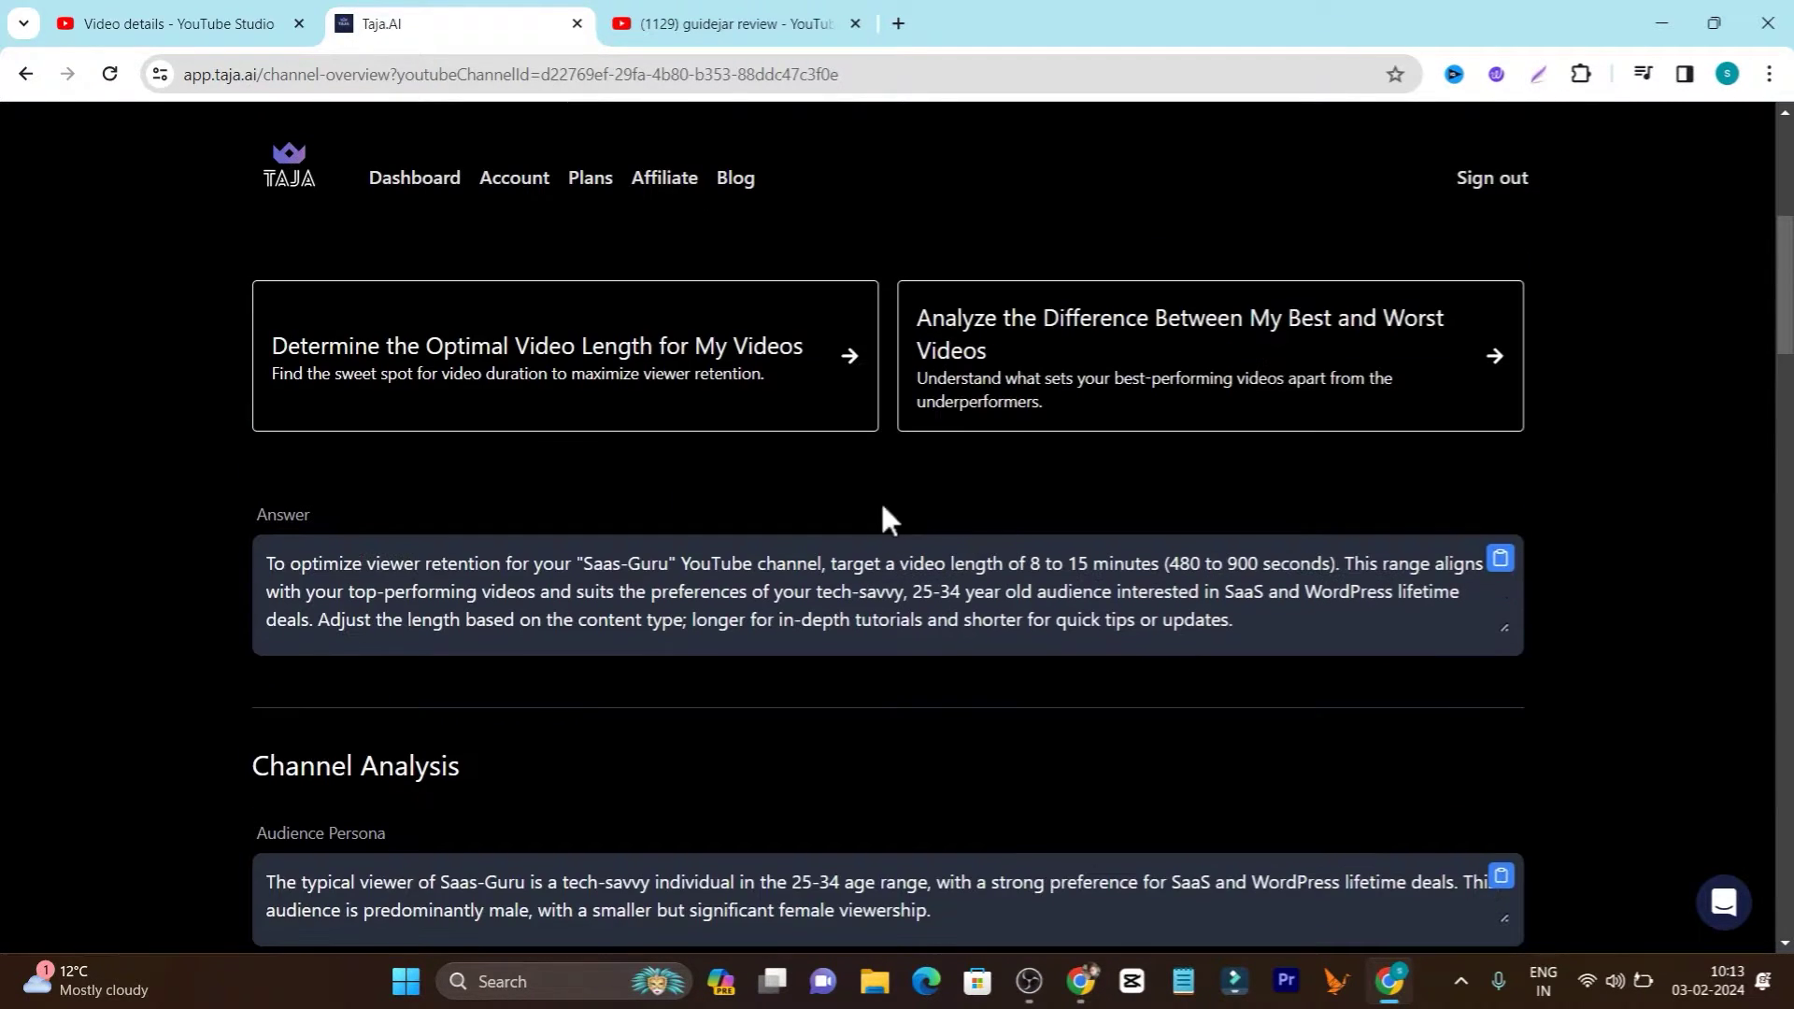
pyautogui.scroll(-7, 605, 584)
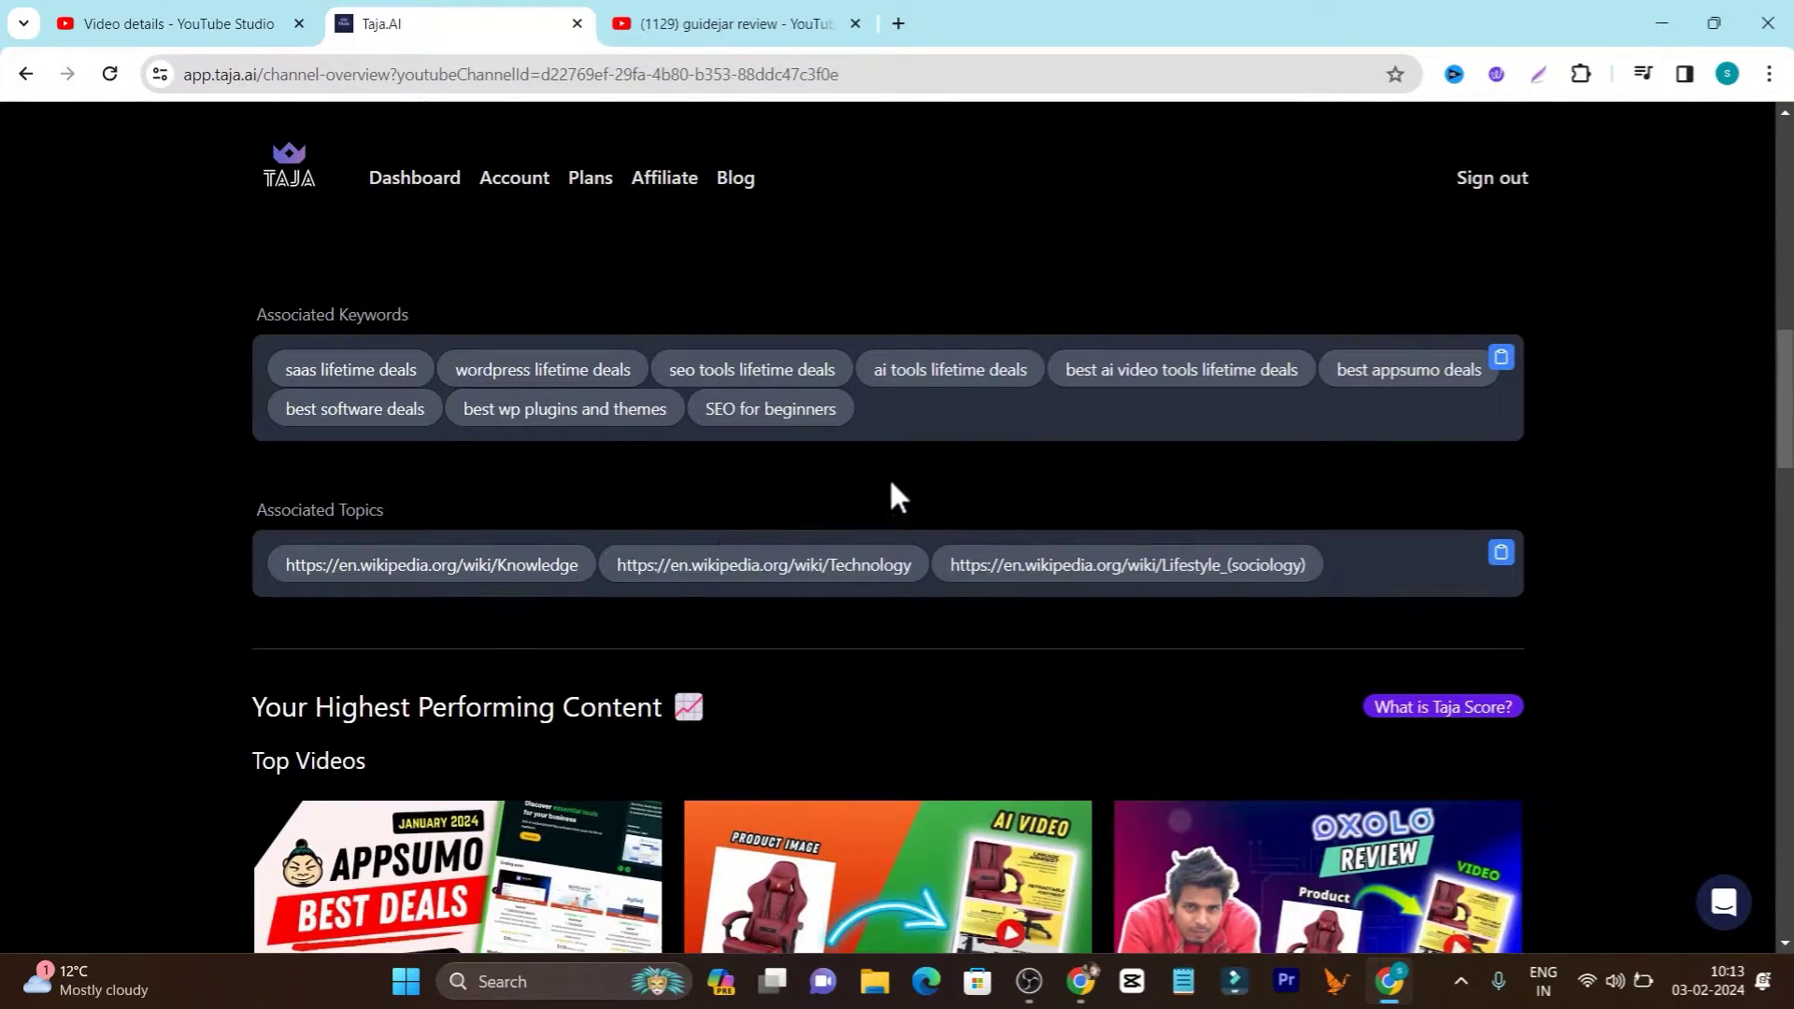
pyautogui.scroll(-4, 928, 480)
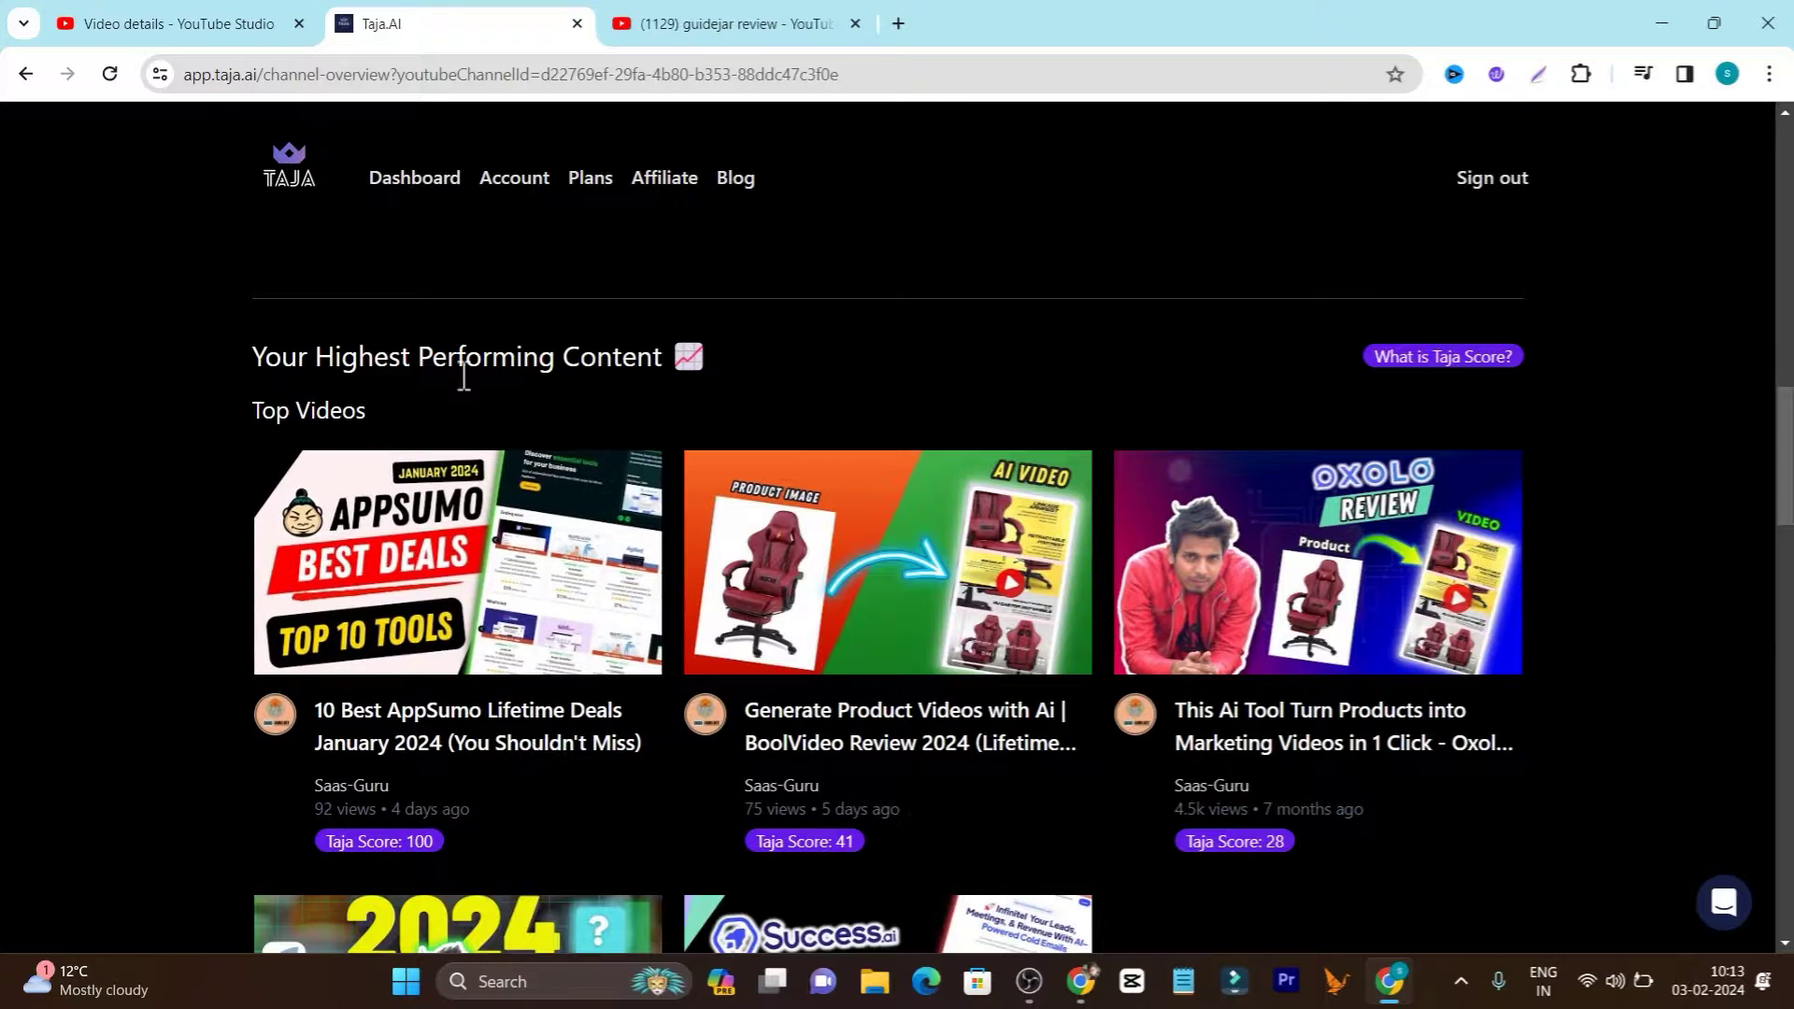
pyautogui.scroll(14, 710, 429)
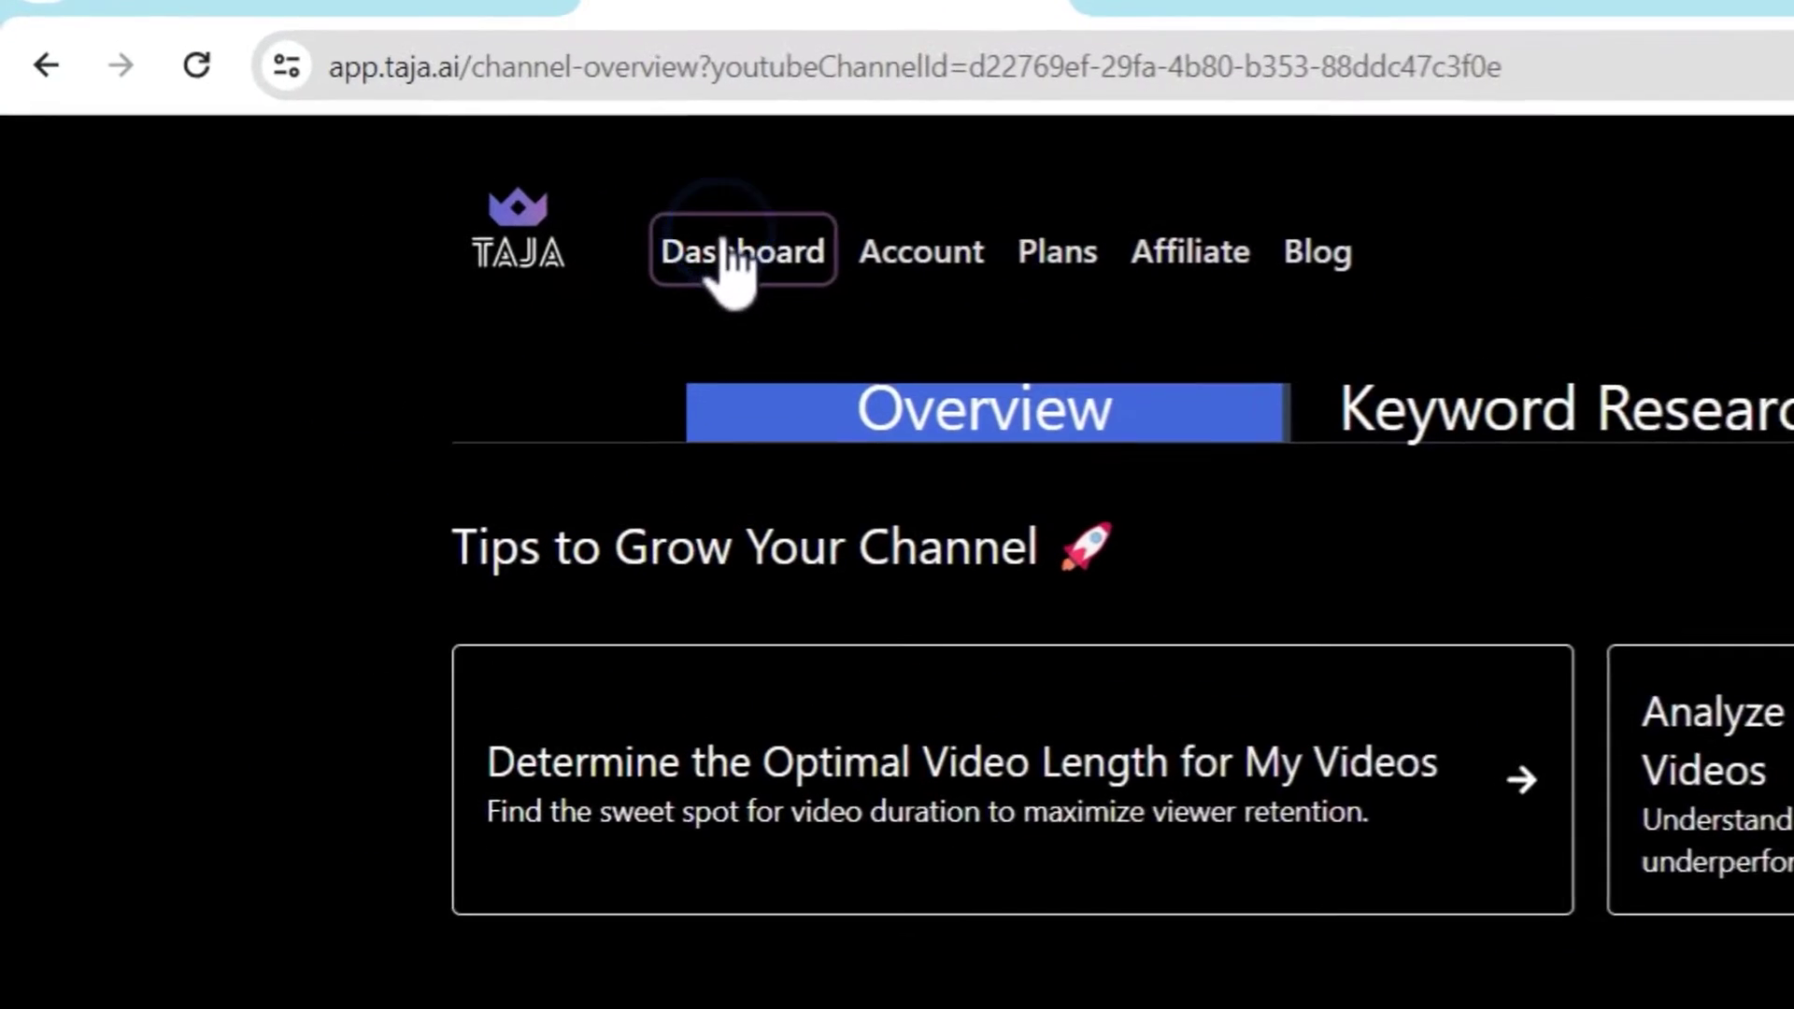
pyautogui.click(411, 179)
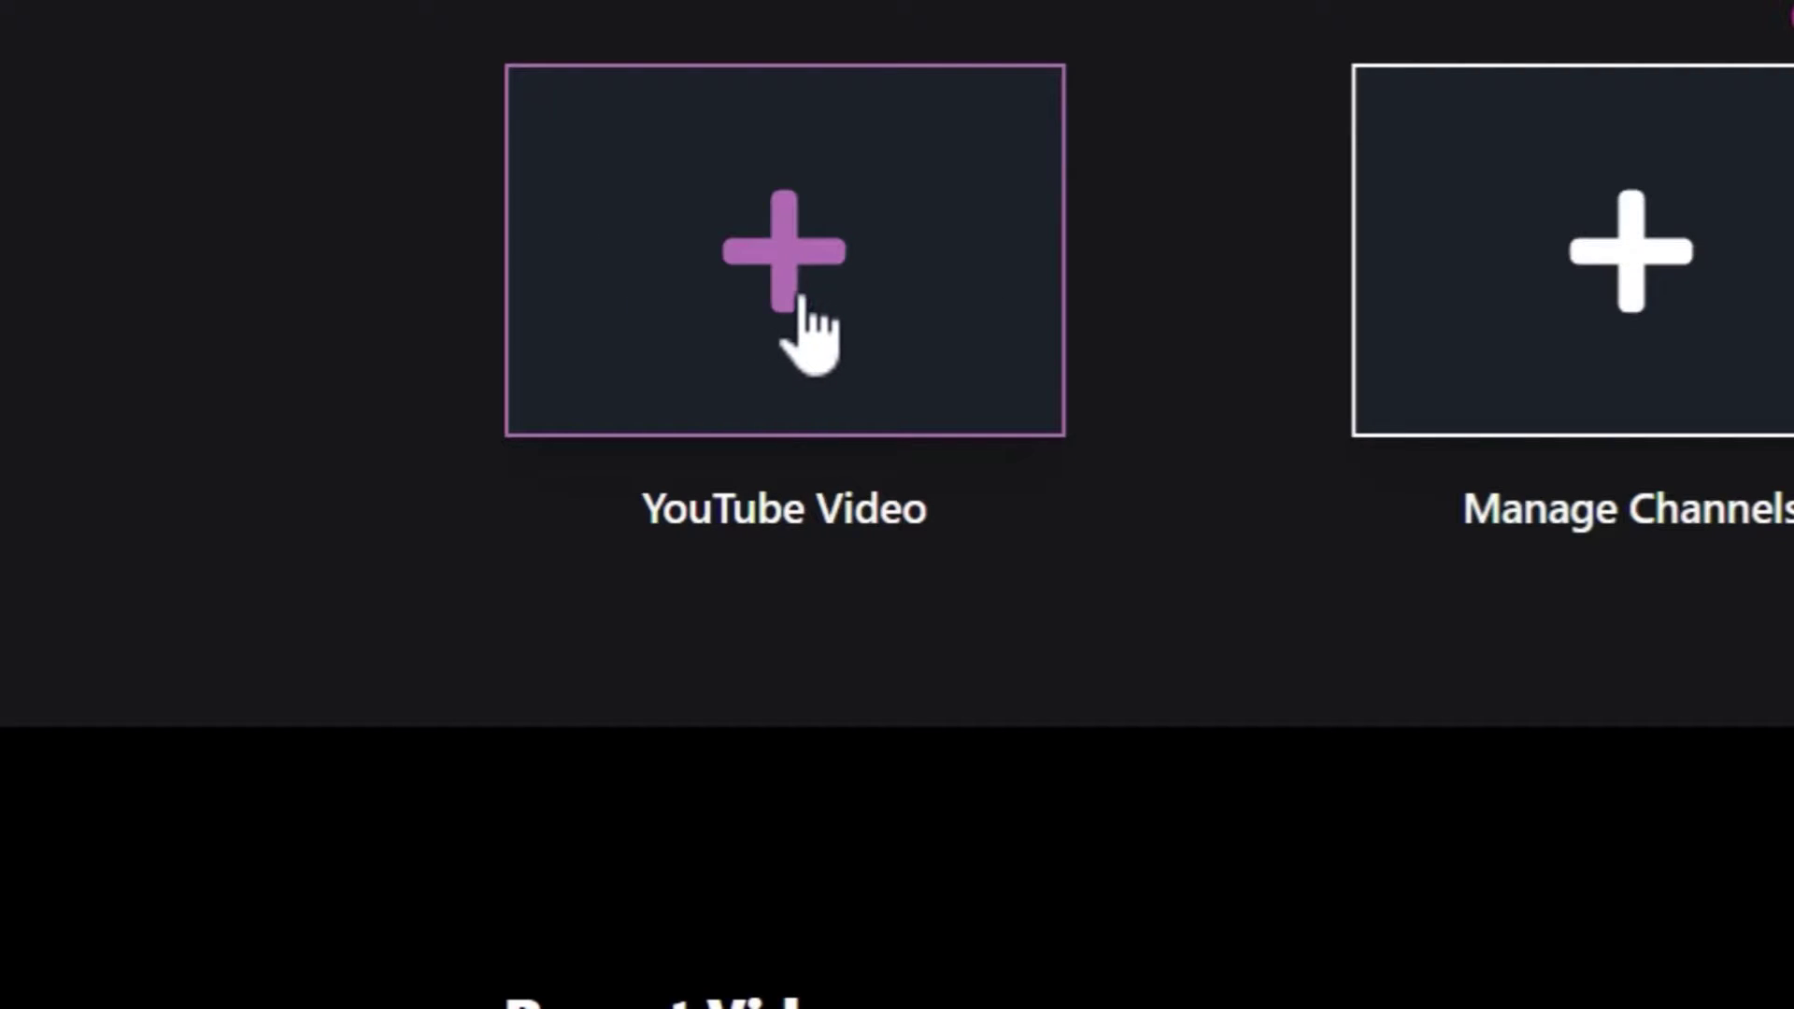
pyautogui.click(781, 273)
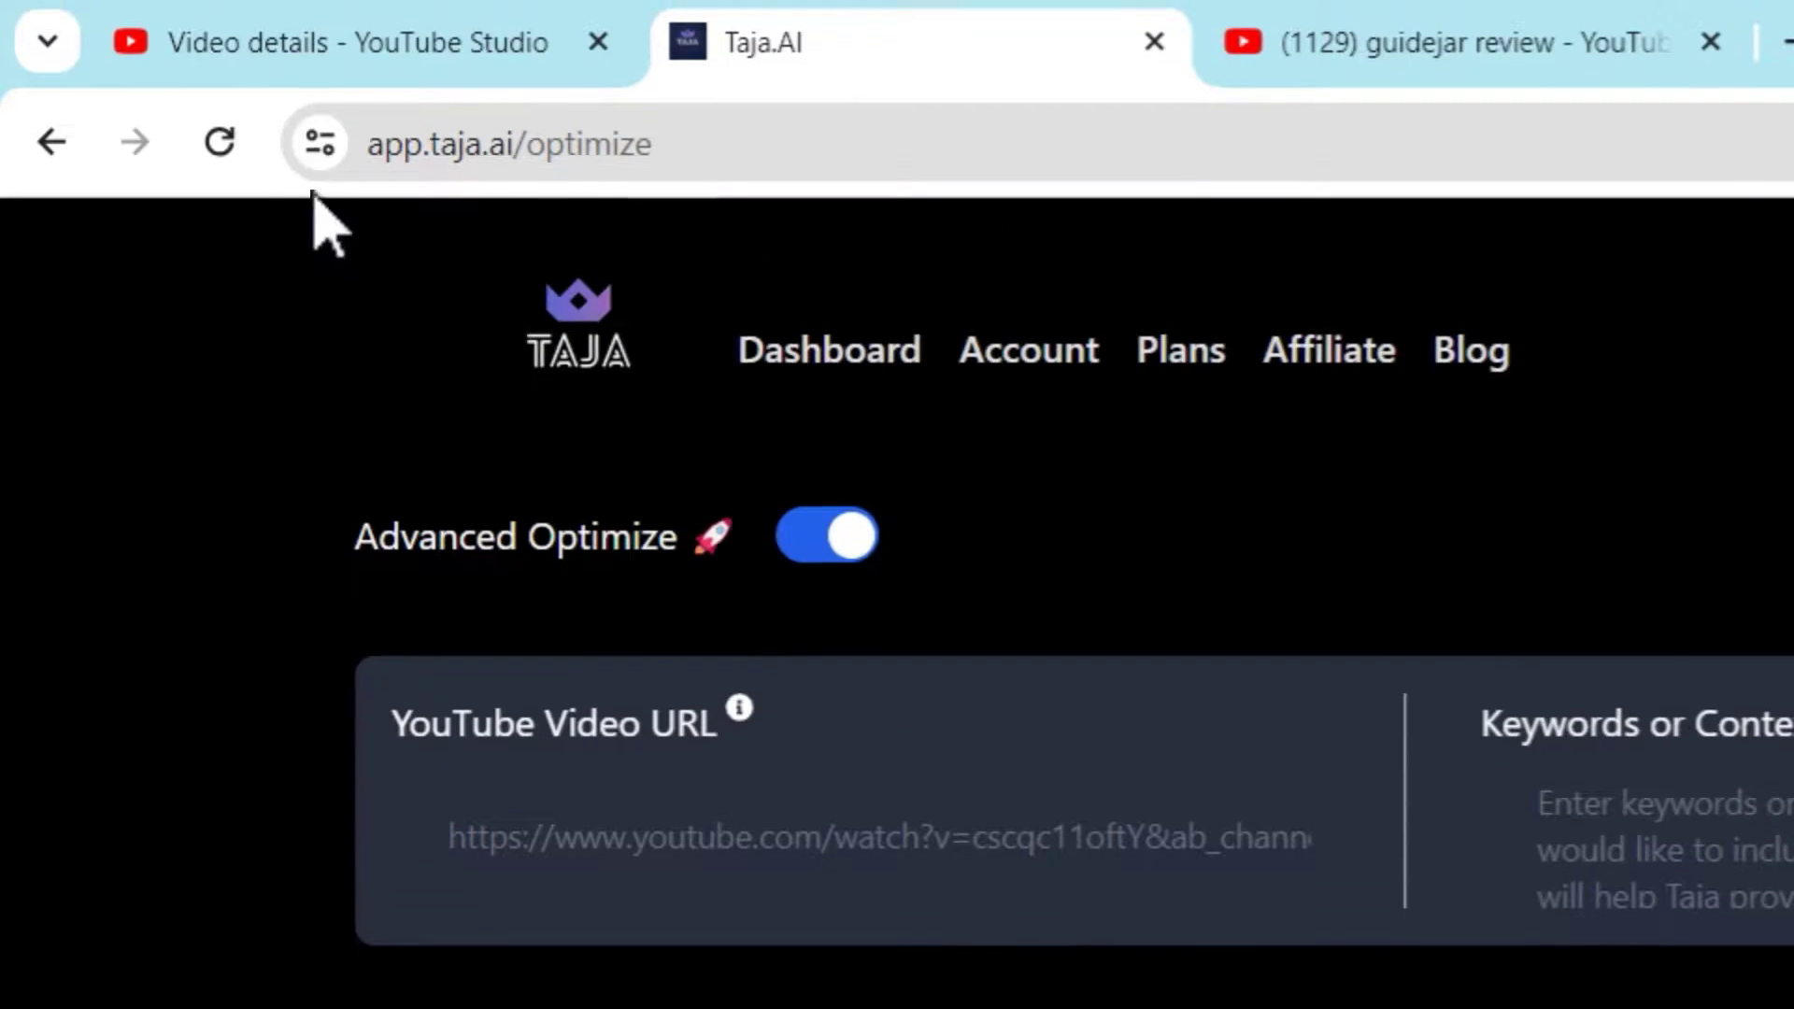
pyautogui.click(311, 79)
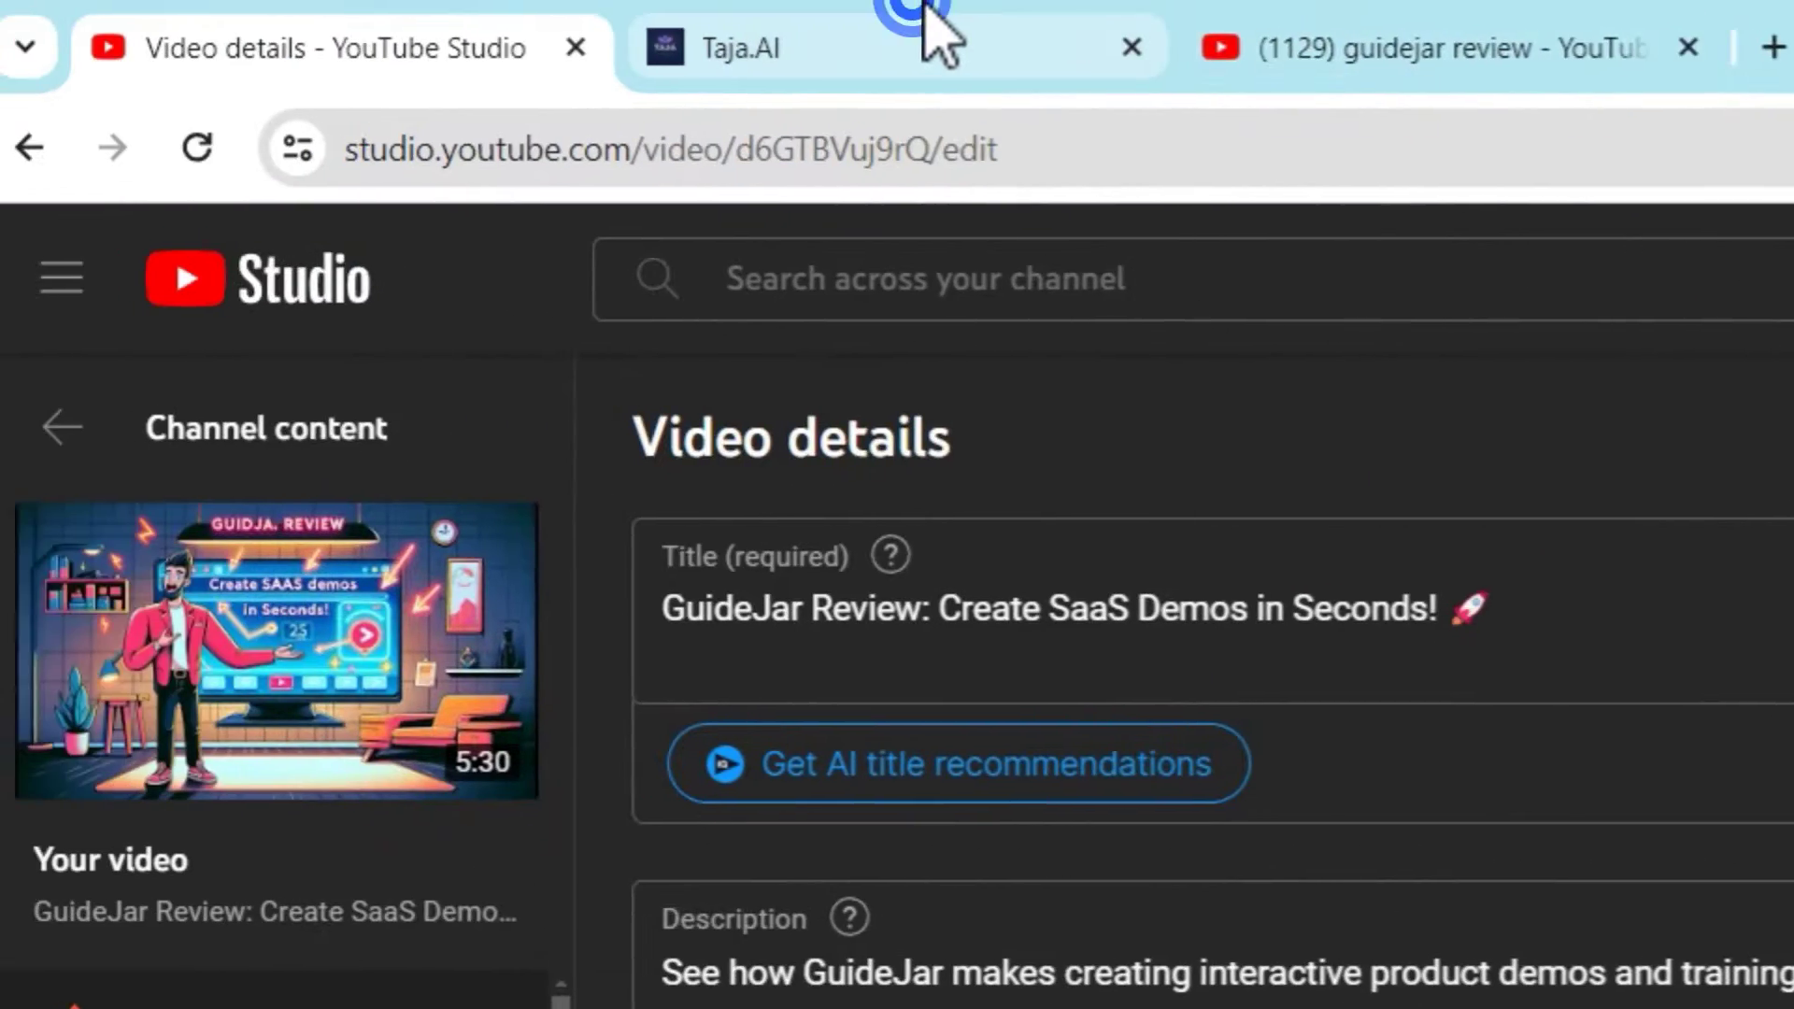
pyautogui.click(929, 24)
pyautogui.click(766, 650)
pyautogui.write('https://youtu.be/d6GTBVuj9rQ')
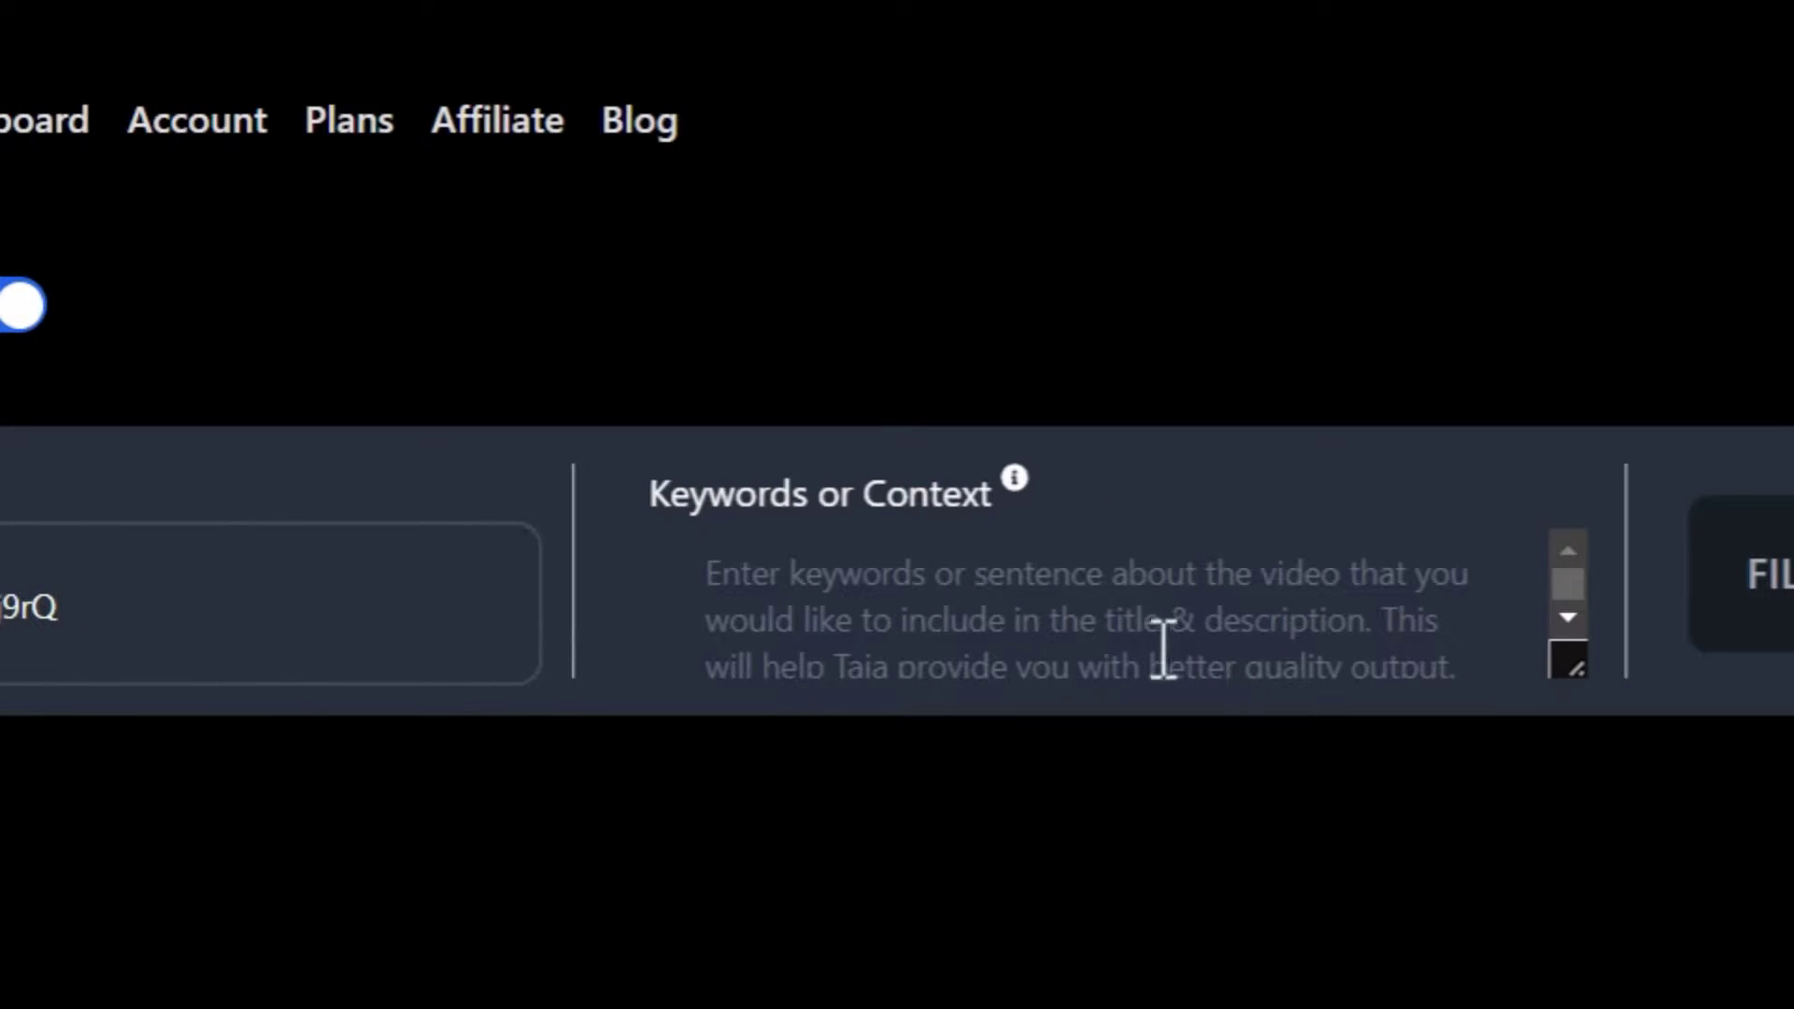
# Add "guidejar review" as the keywords or context and run the optimization.
pyautogui.click(878, 647)
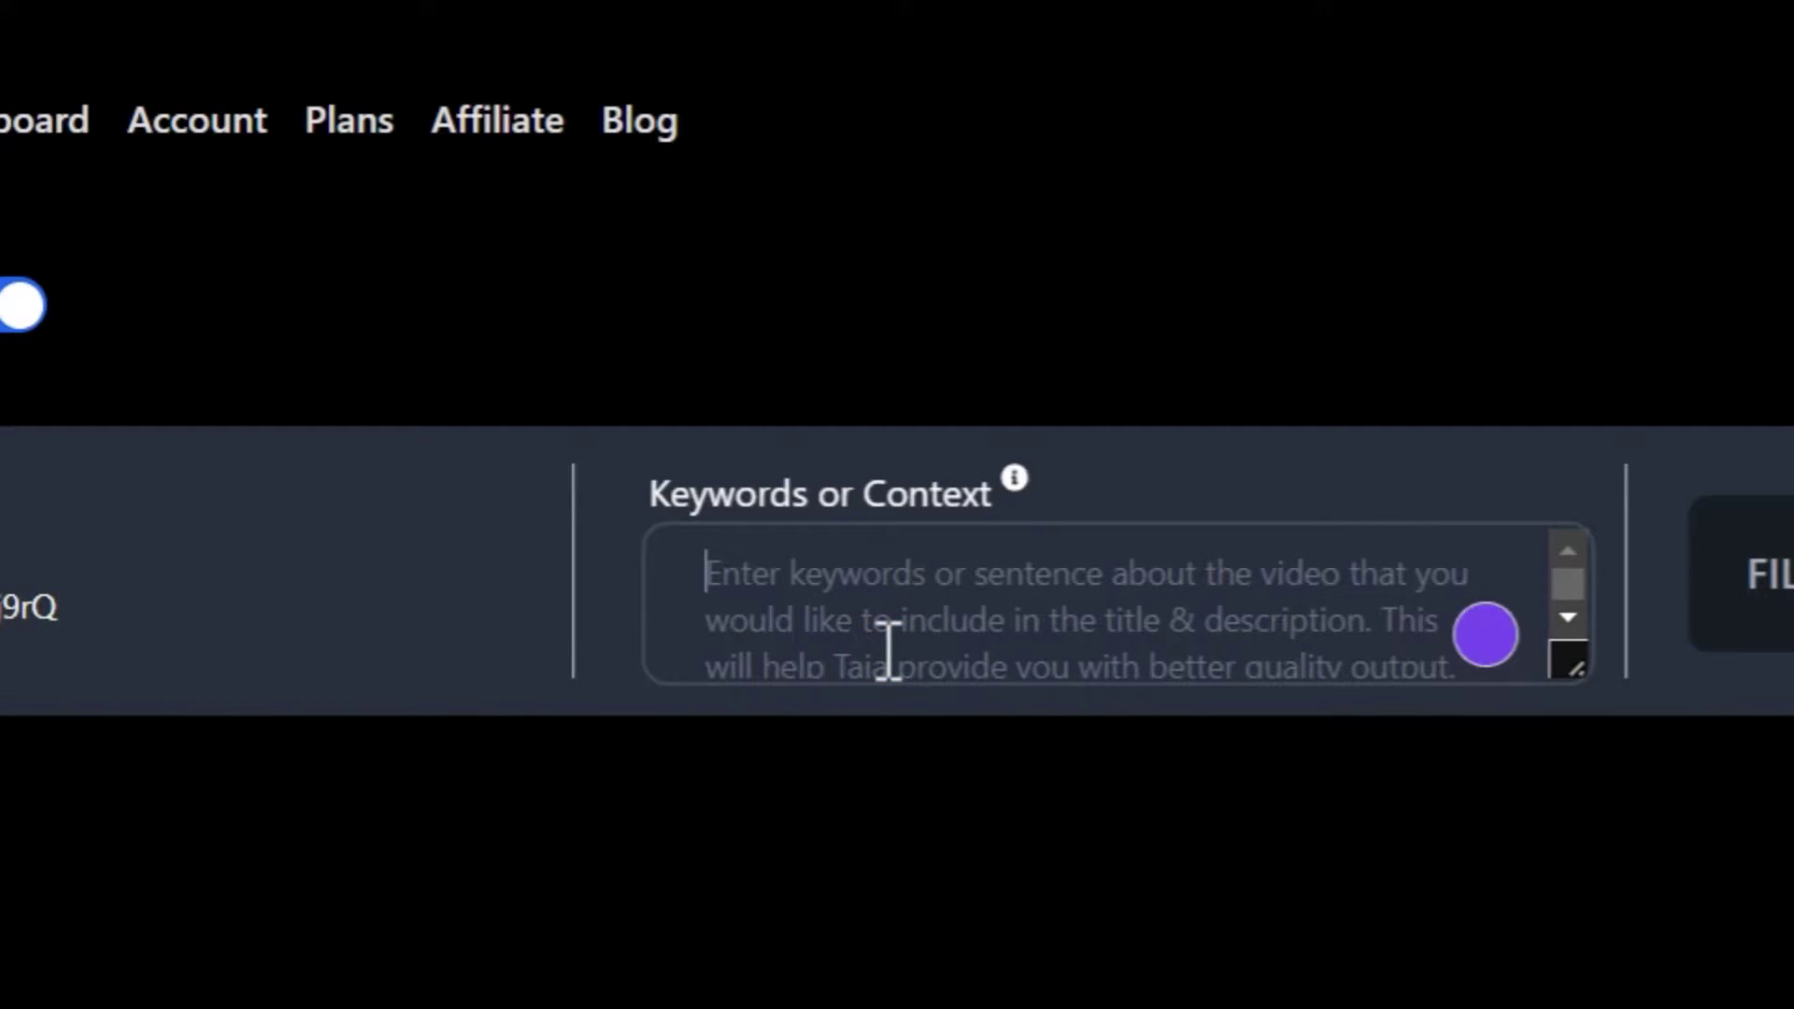
pyautogui.write('gui')
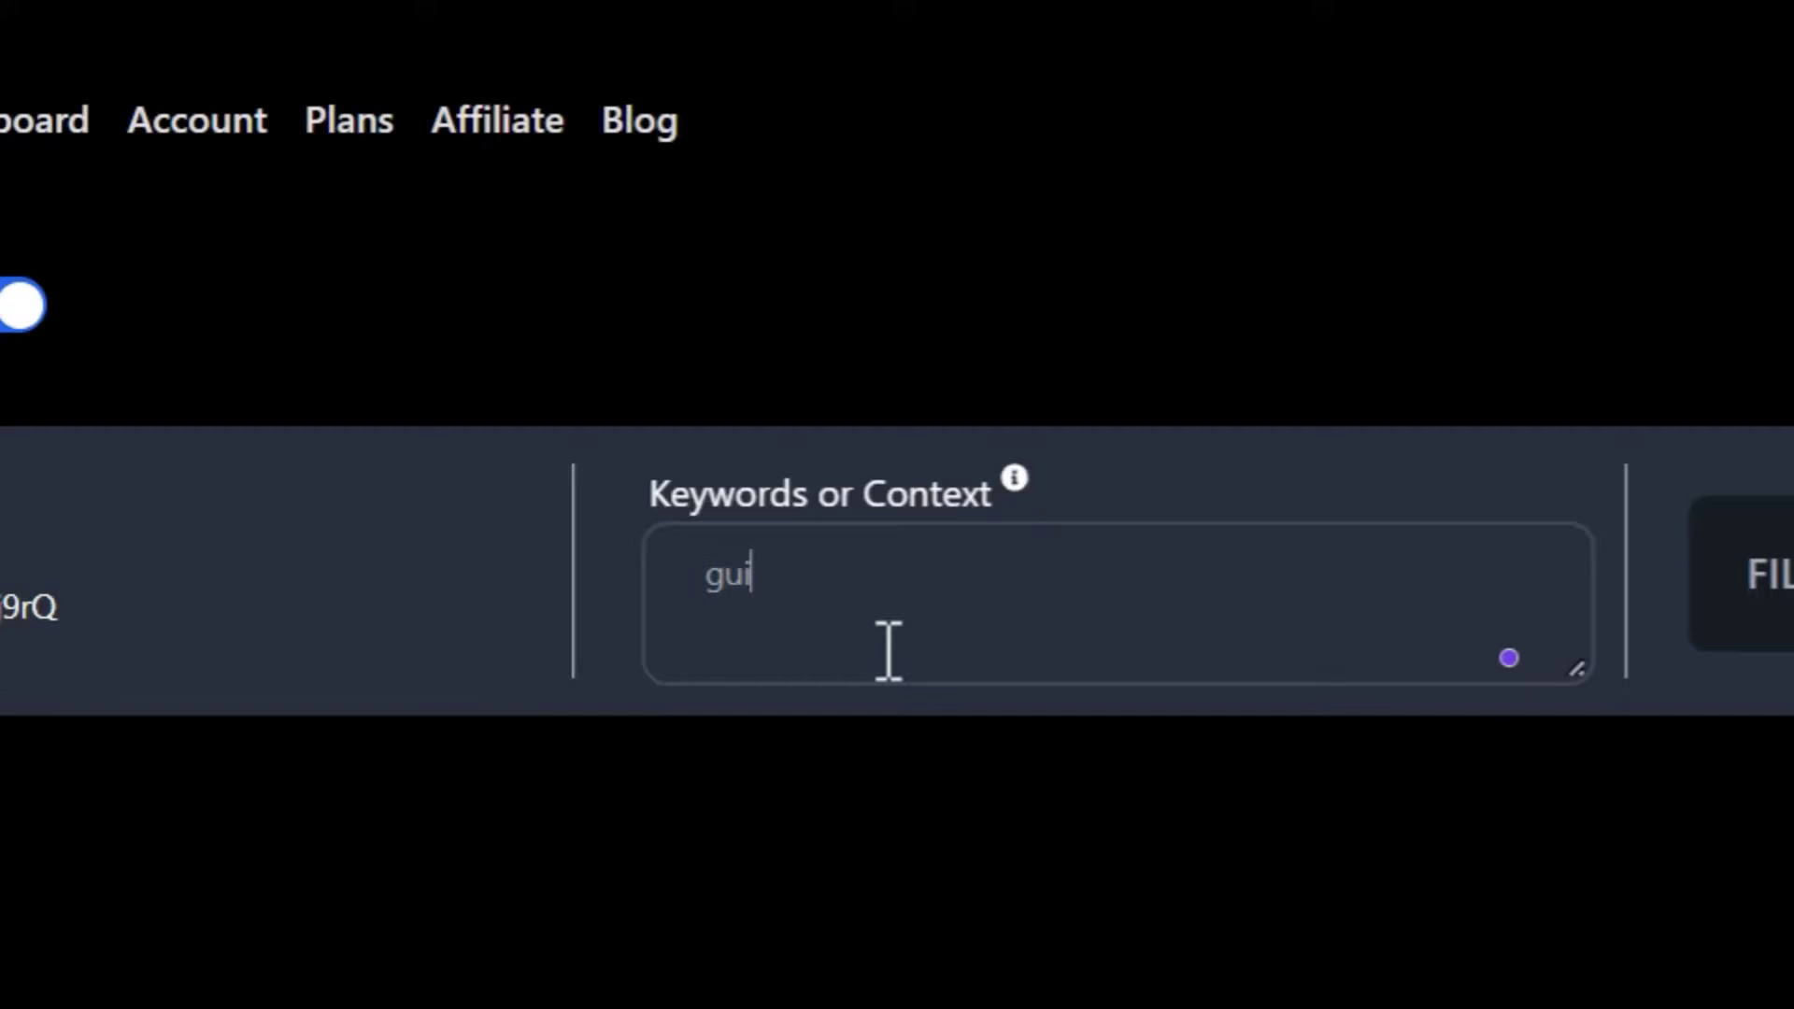
pyautogui.write('dejar review')
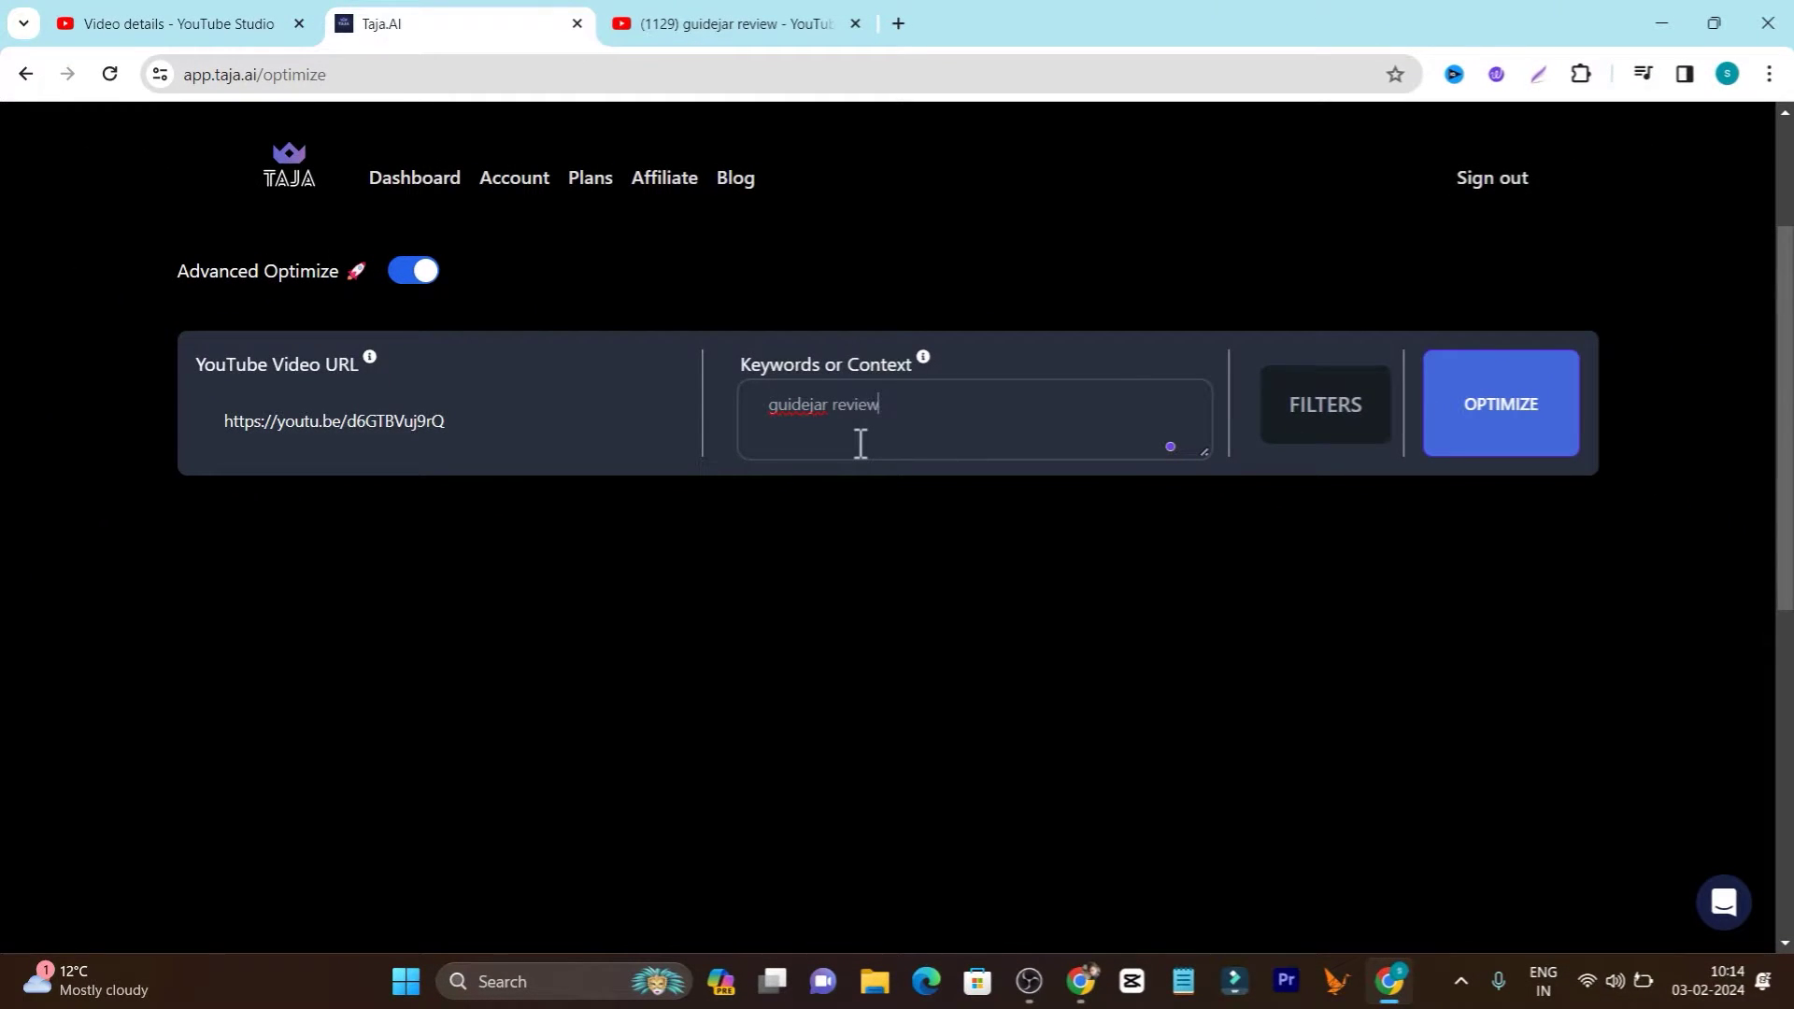
pyautogui.click(1525, 439)
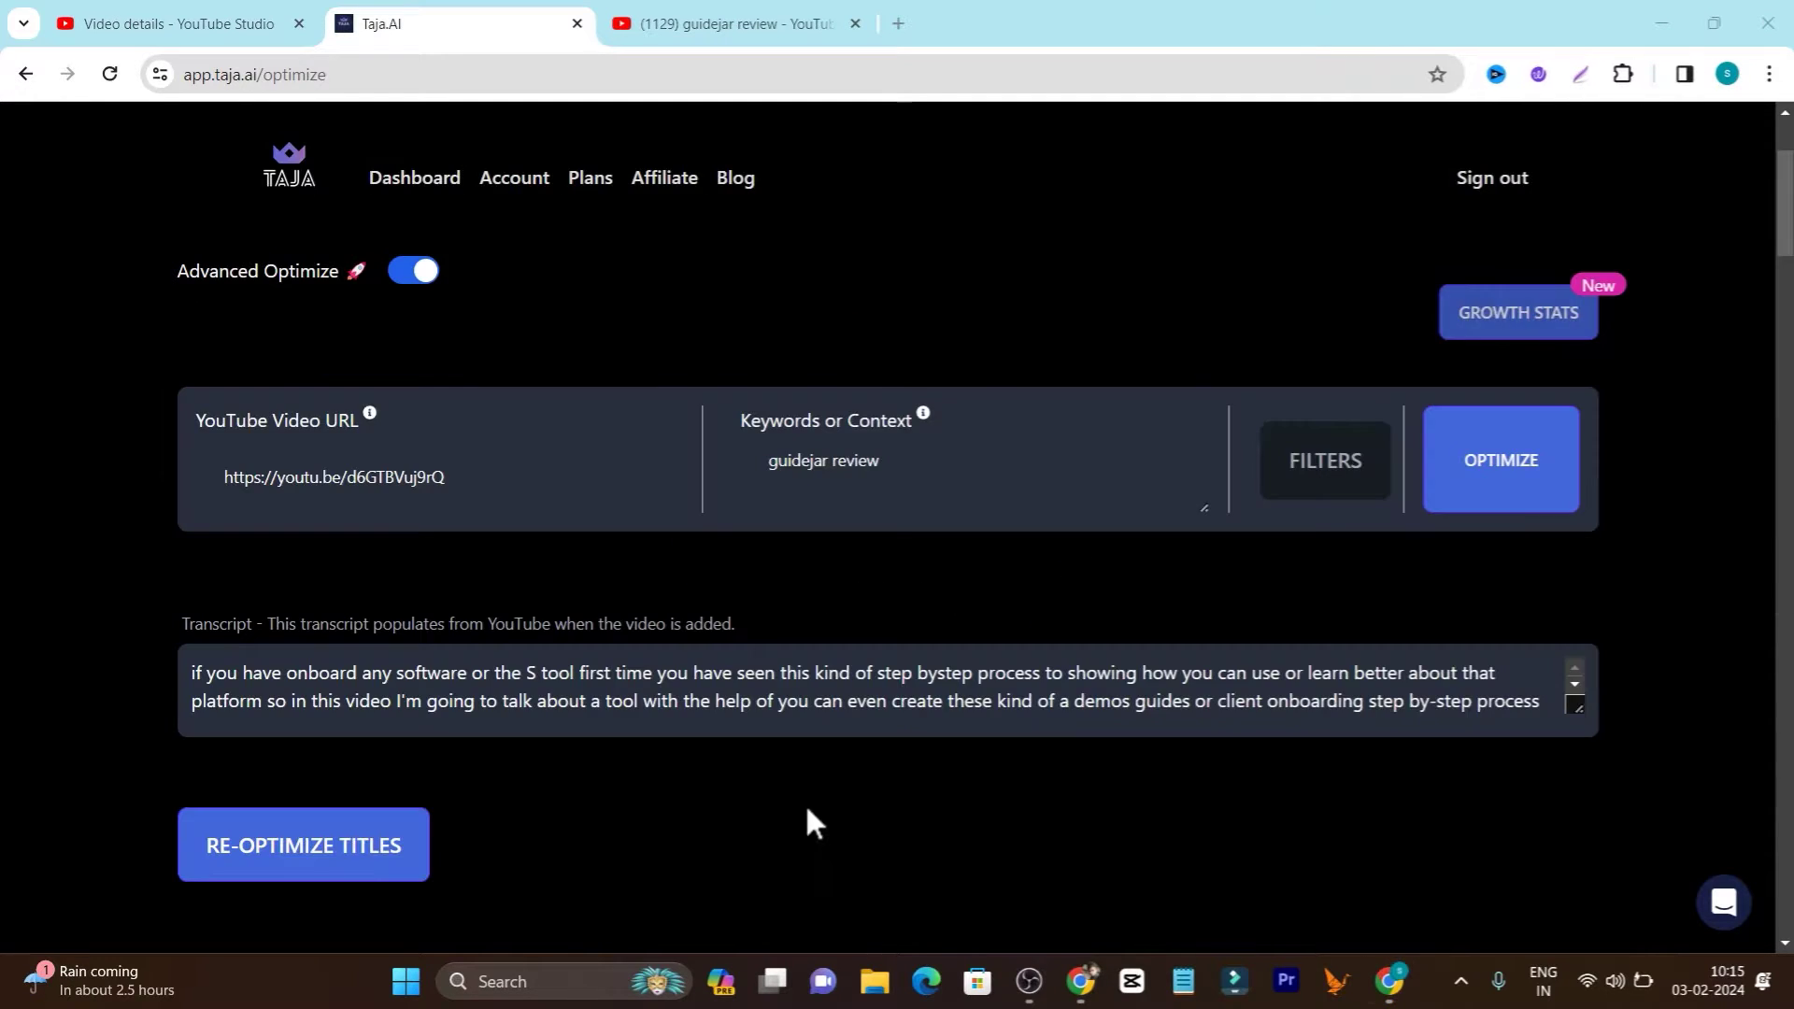
# Examine the generated titles with their viral scores and compare their video card previews.
pyautogui.scroll(-4, 677, 745)
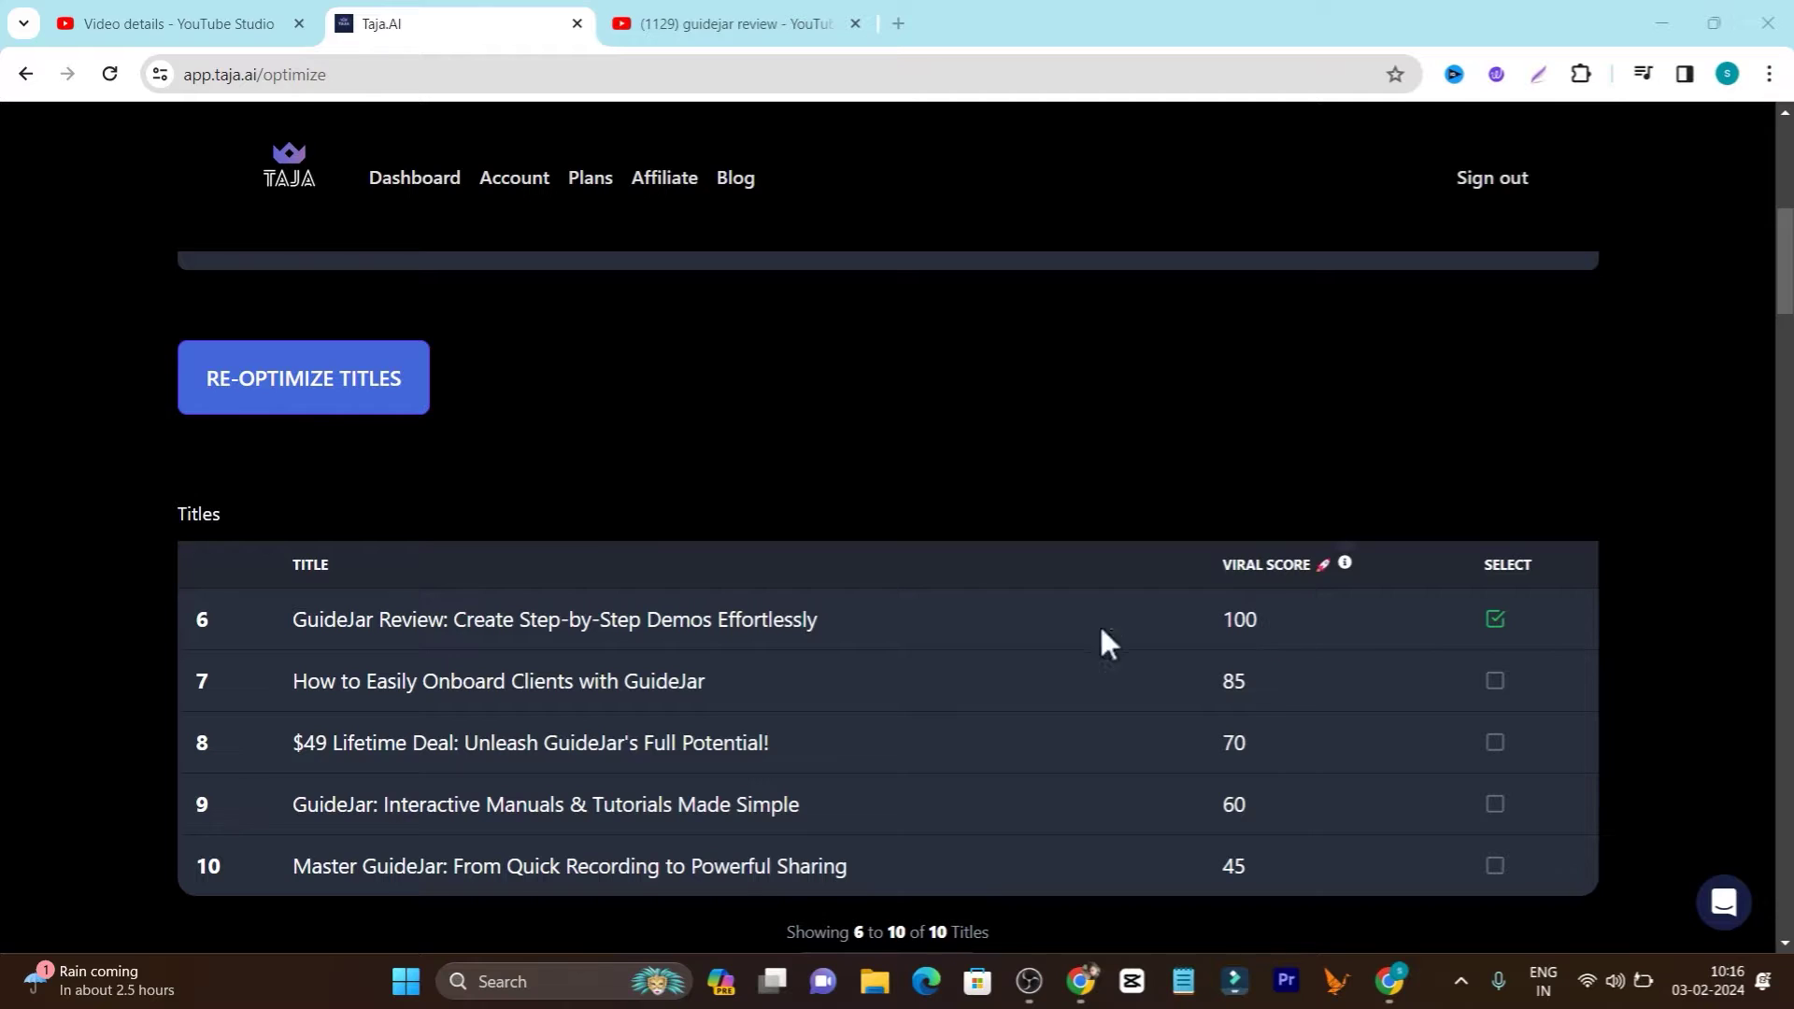
pyautogui.scroll(-10, 899, 619)
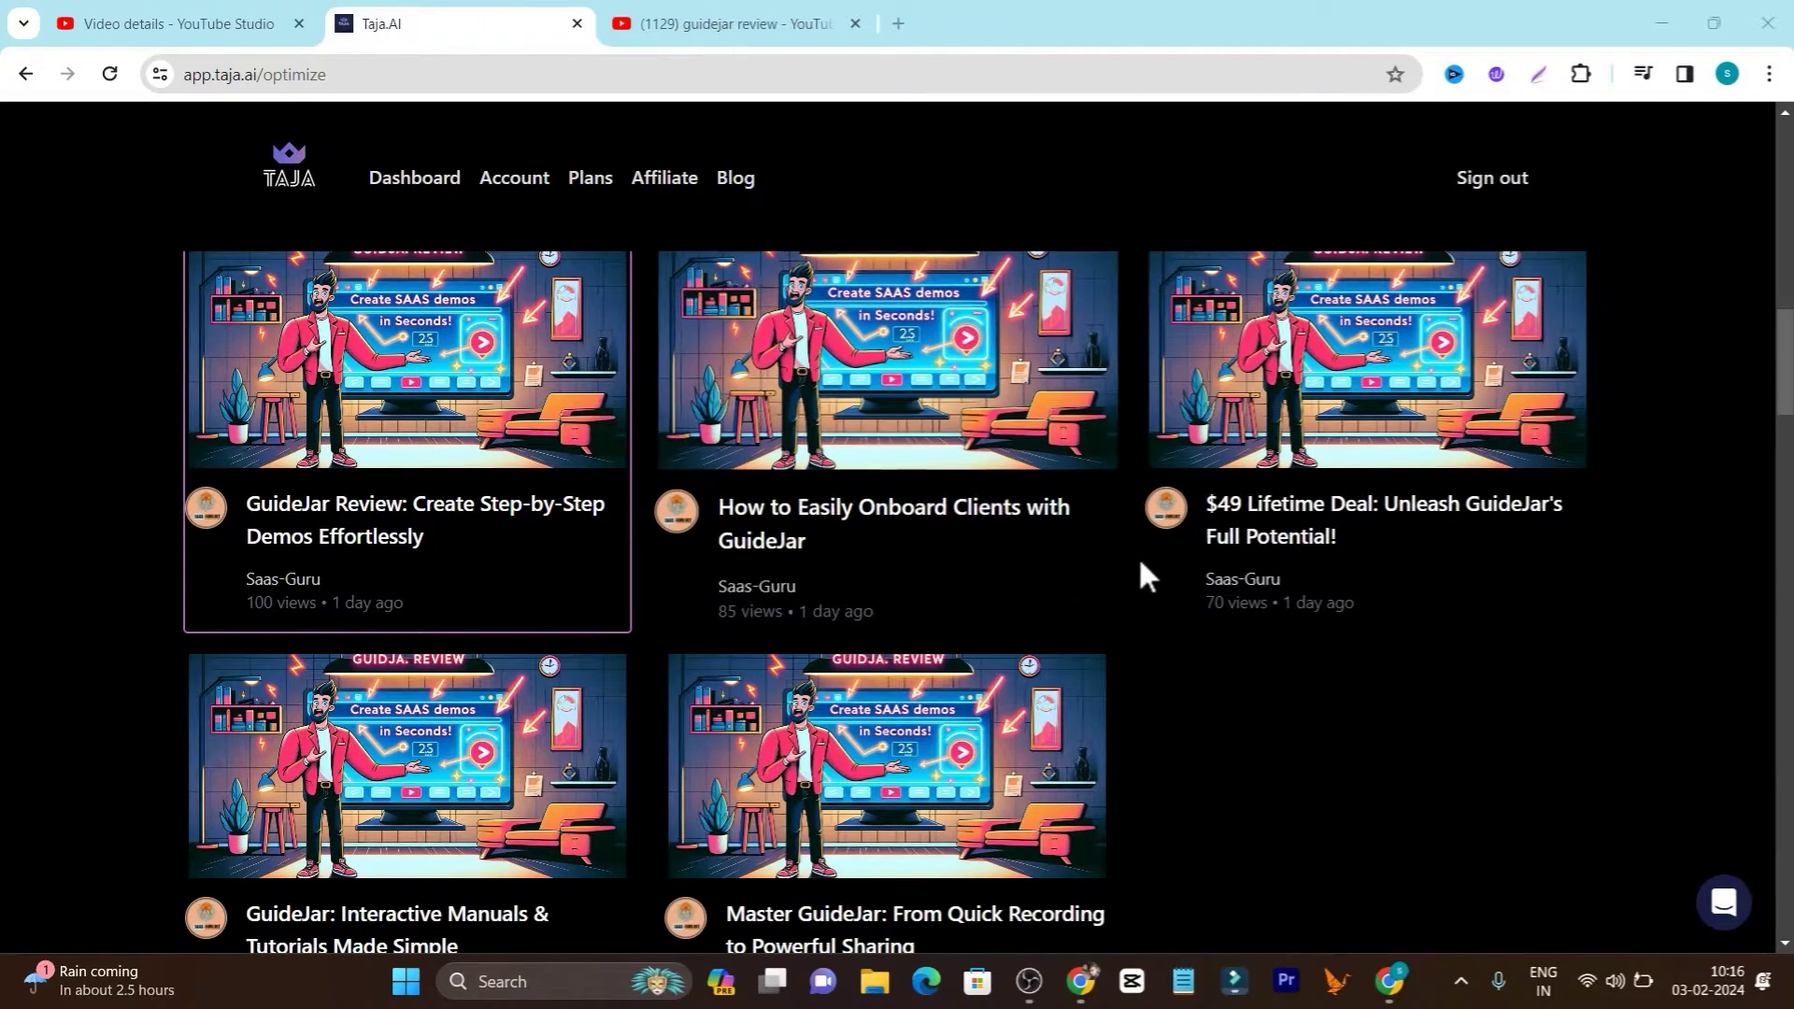
pyautogui.scroll(-1, 1116, 607)
pyautogui.scroll(3, 644, 724)
pyautogui.scroll(-1, 607, 710)
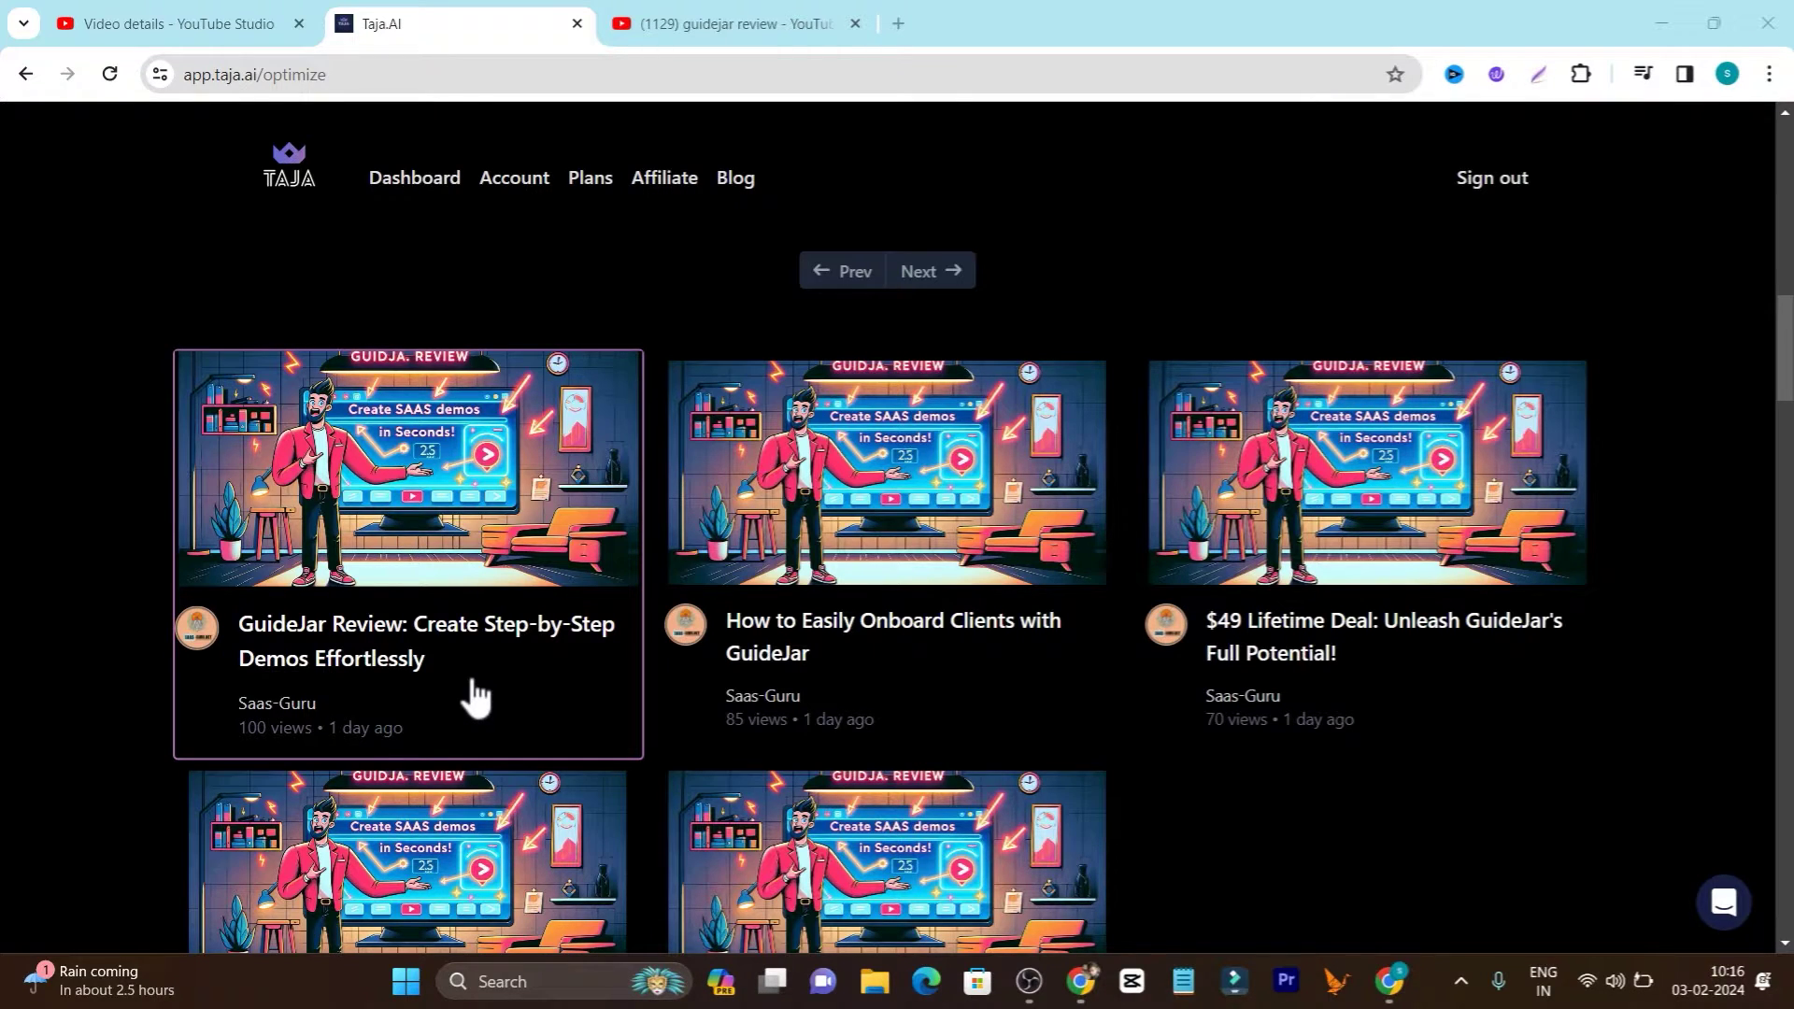
pyautogui.scroll(-4, 476, 697)
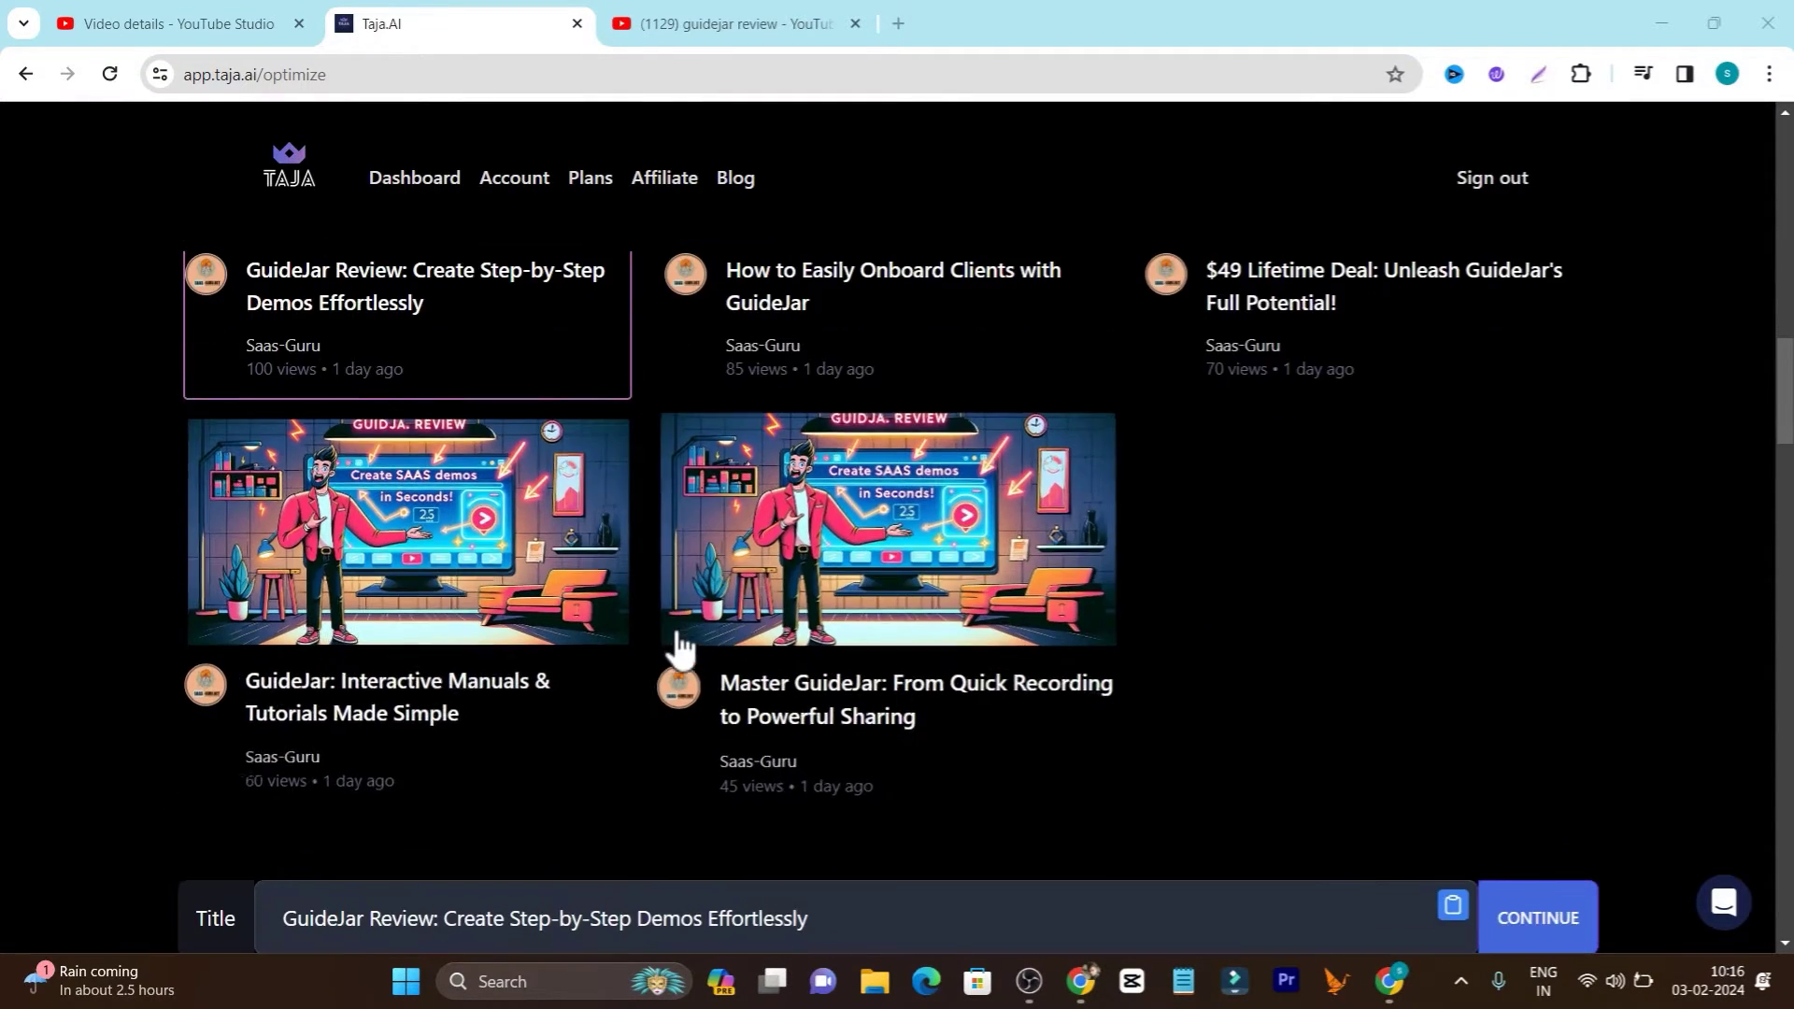
# Read through the selected title and the generated description, including its hashtags and chapter timestamps.
pyautogui.scroll(-4, 674, 654)
pyautogui.scroll(-3, 443, 665)
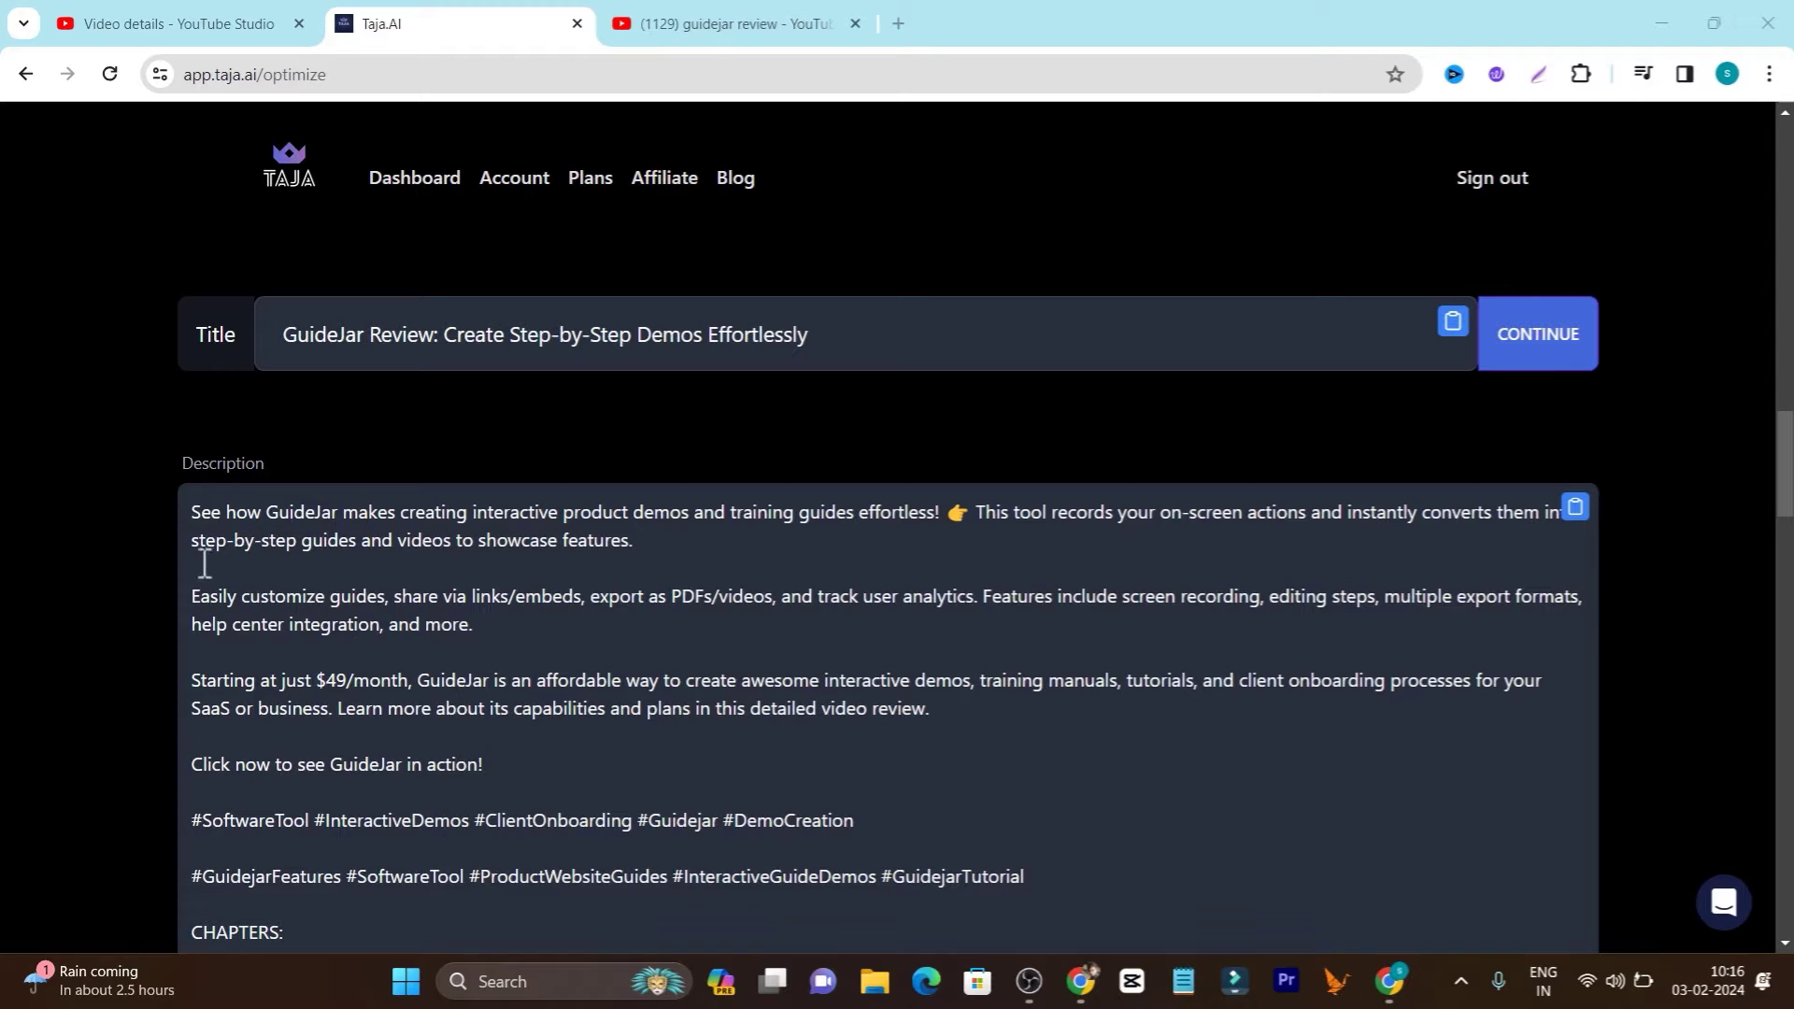
pyautogui.scroll(-3, 766, 631)
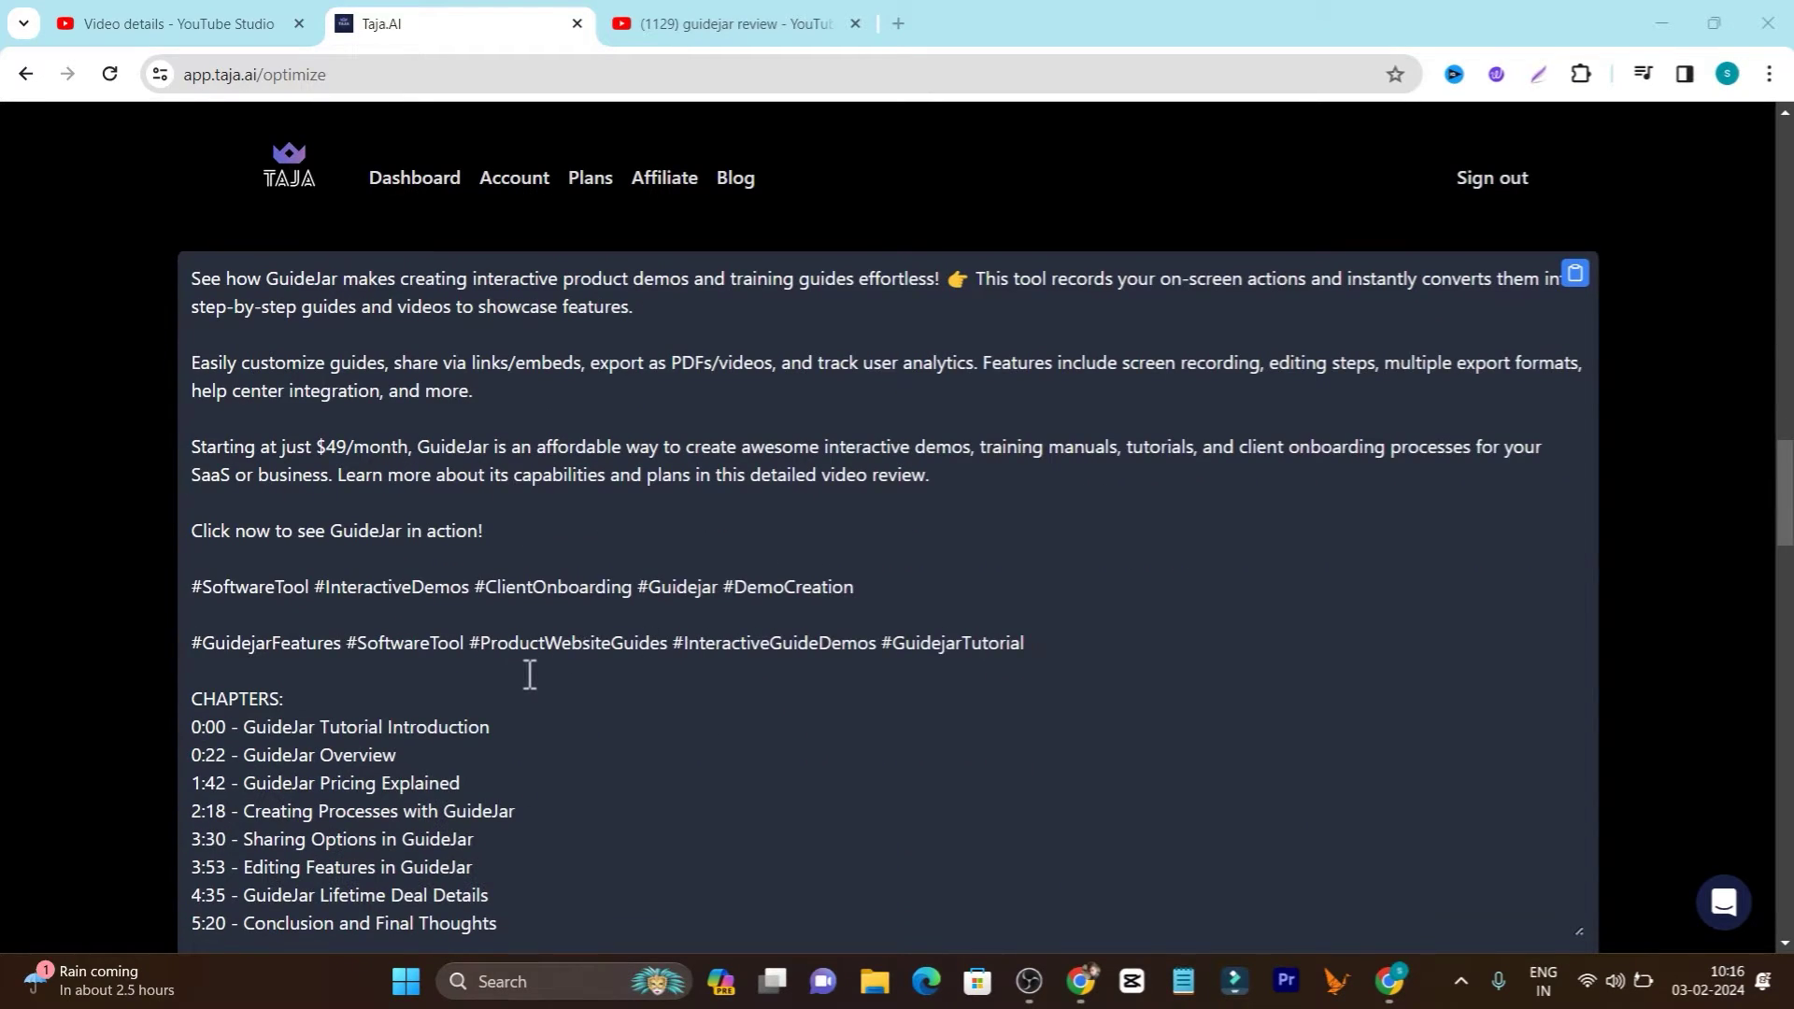
pyautogui.scroll(1, 529, 674)
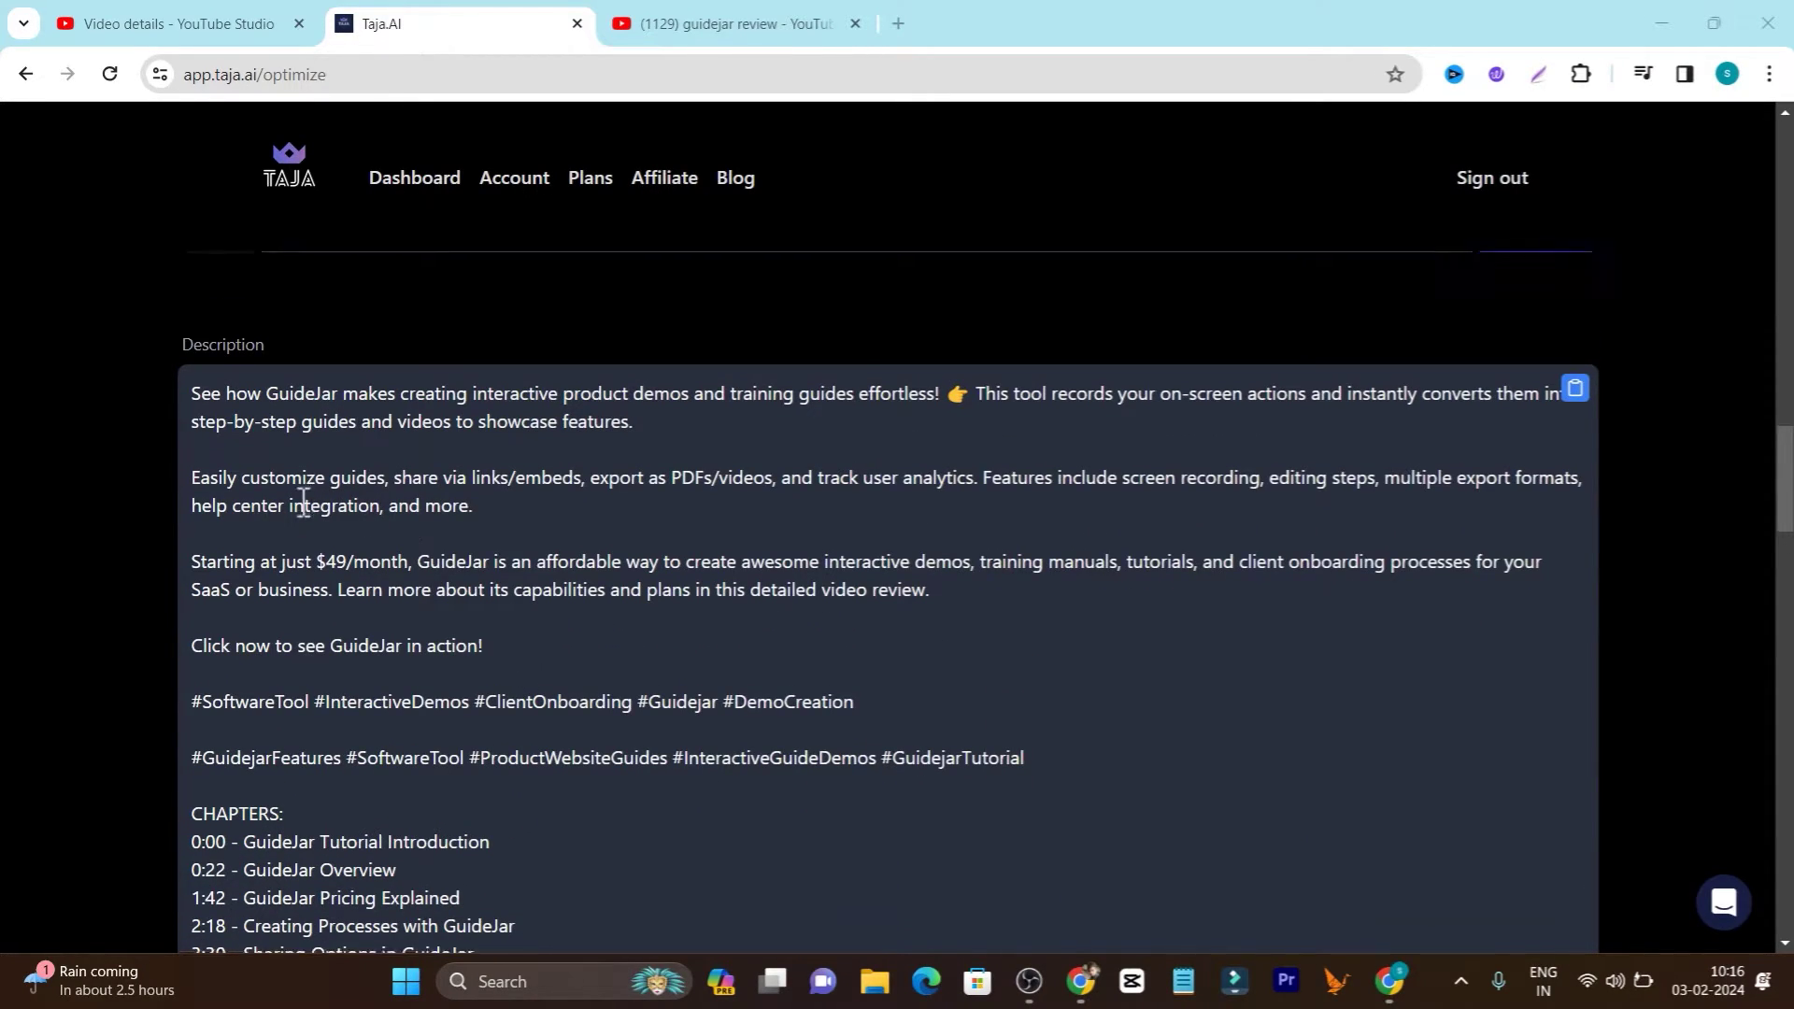
pyautogui.scroll(-2, 388, 666)
pyautogui.click(377, 542)
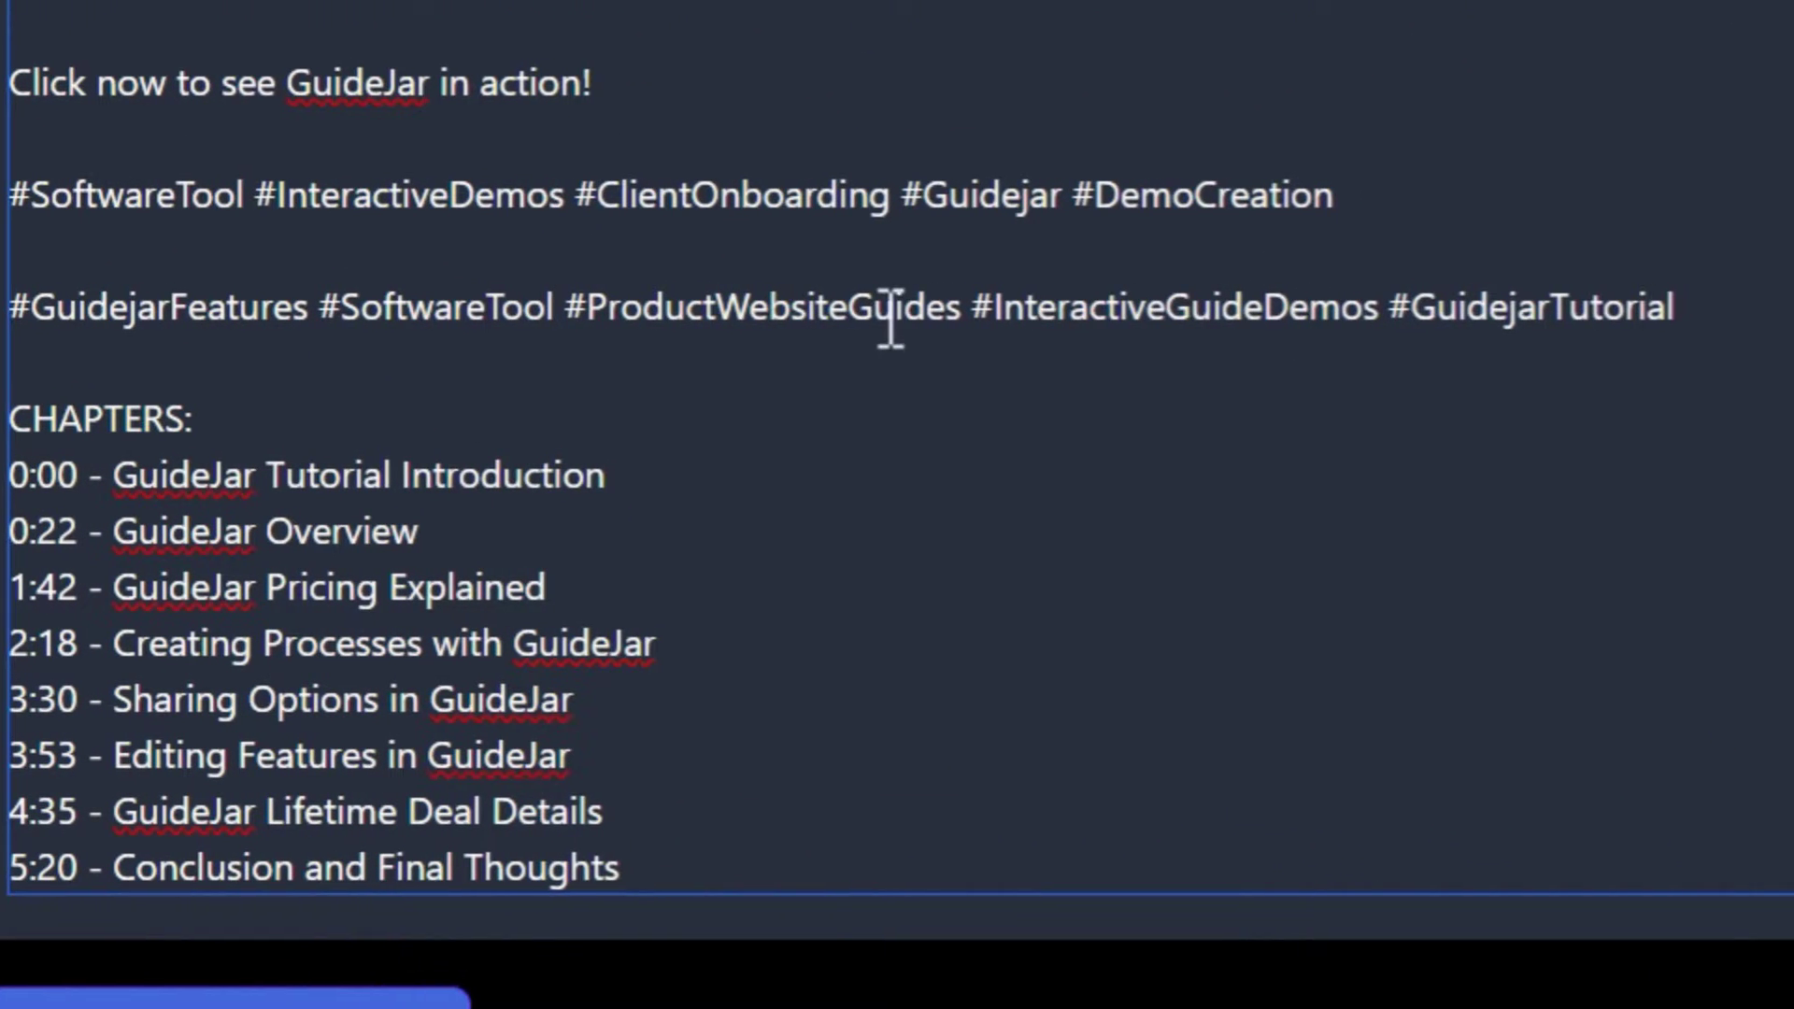
pyautogui.scroll(-2, 961, 688)
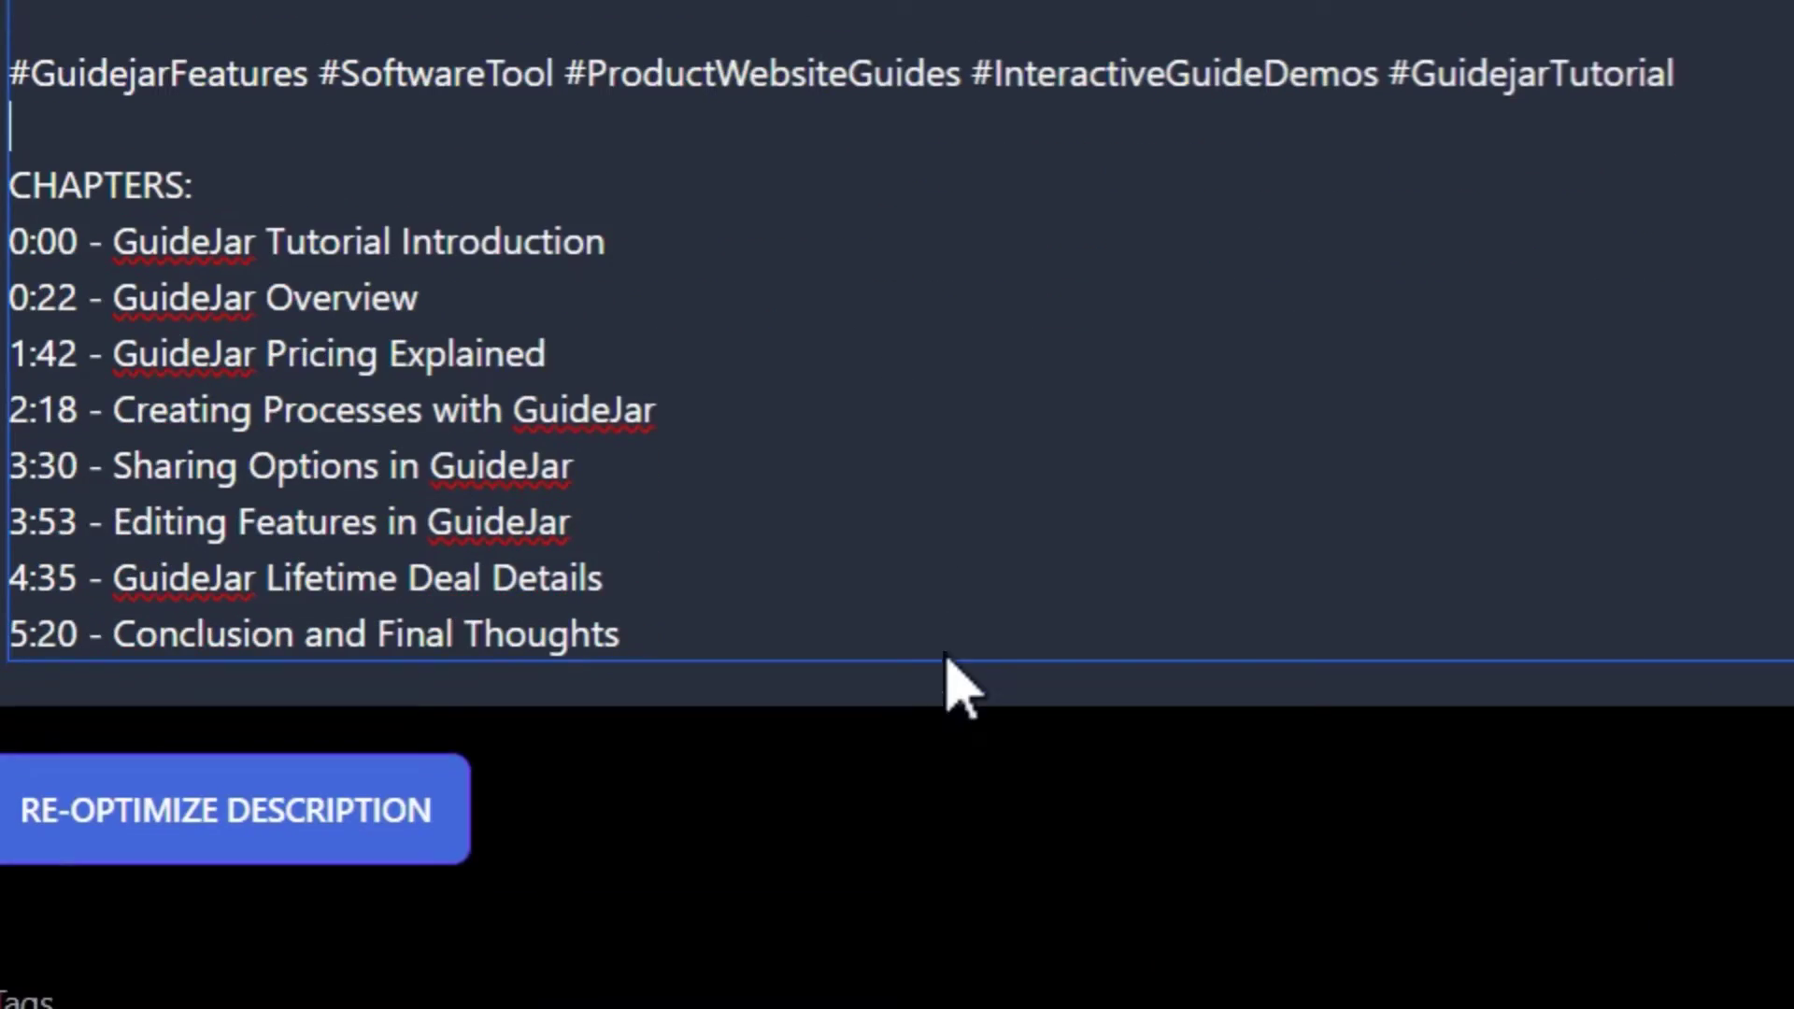
pyautogui.scroll(8, 962, 688)
pyautogui.scroll(-6, 841, 689)
# Review the generated tags and compare the AI thumbnail suggestions with their captions.
pyautogui.scroll(-6, 958, 672)
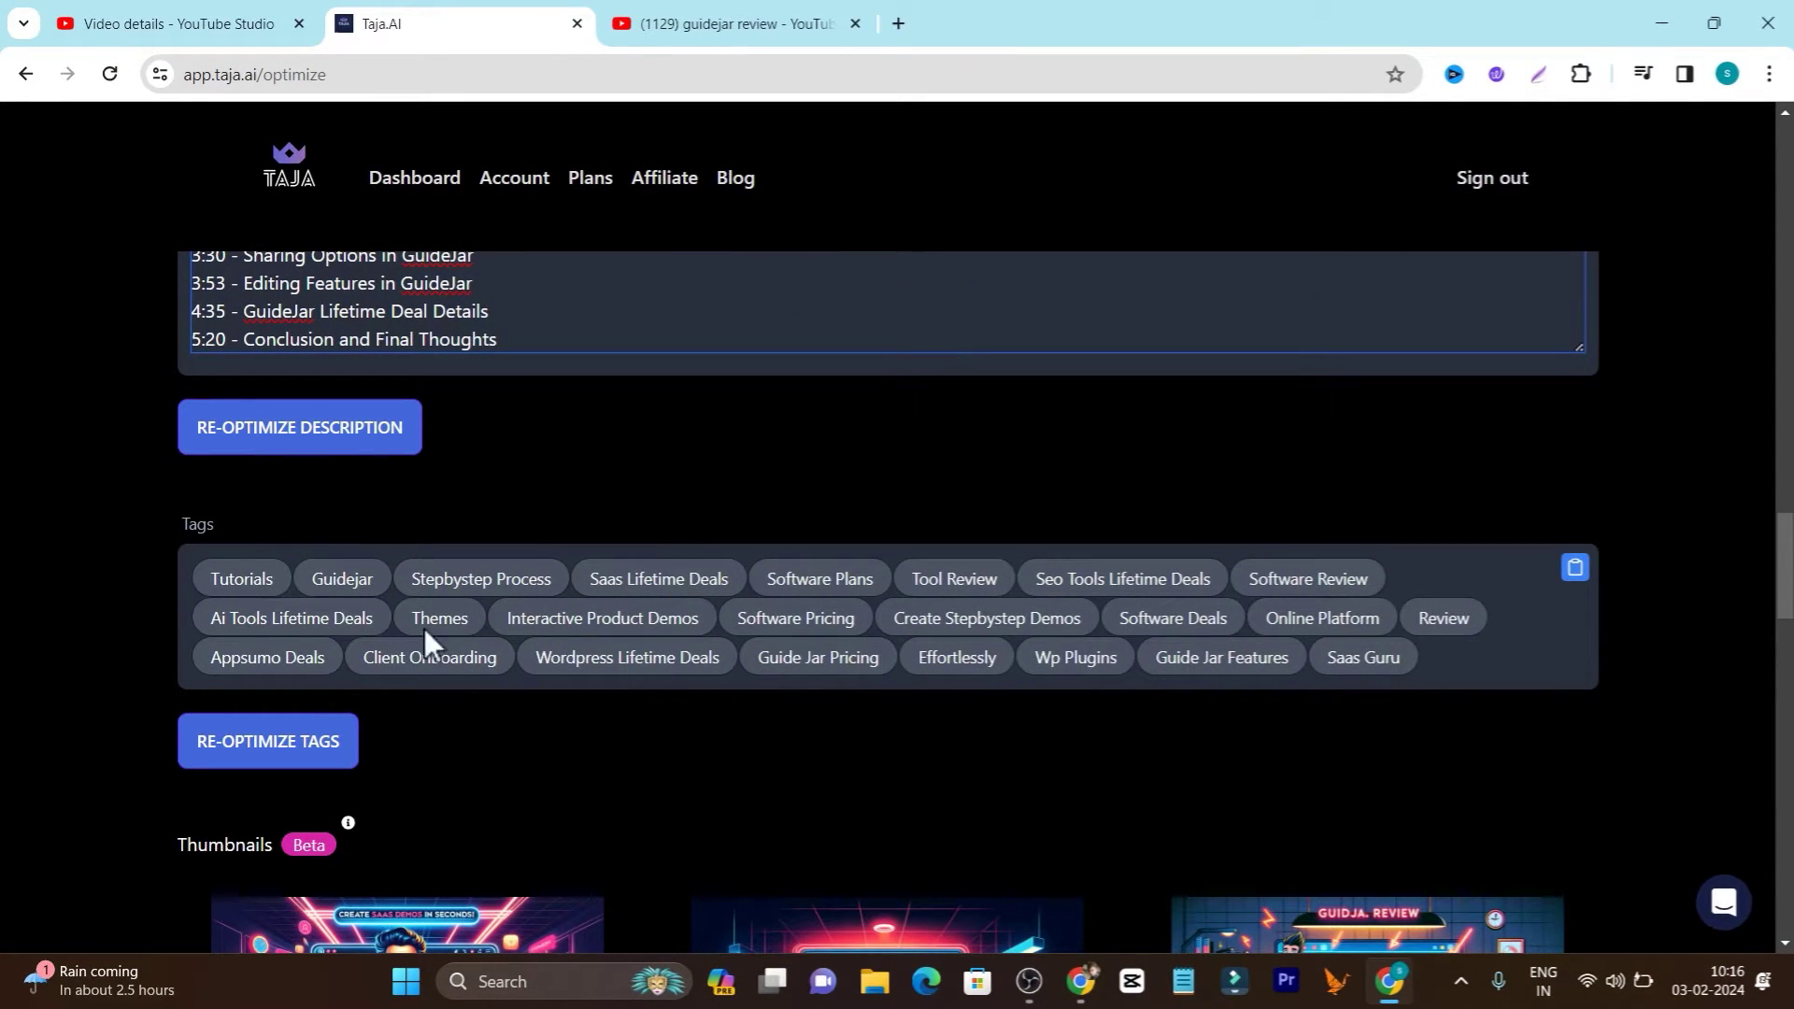
pyautogui.scroll(-1, 654, 738)
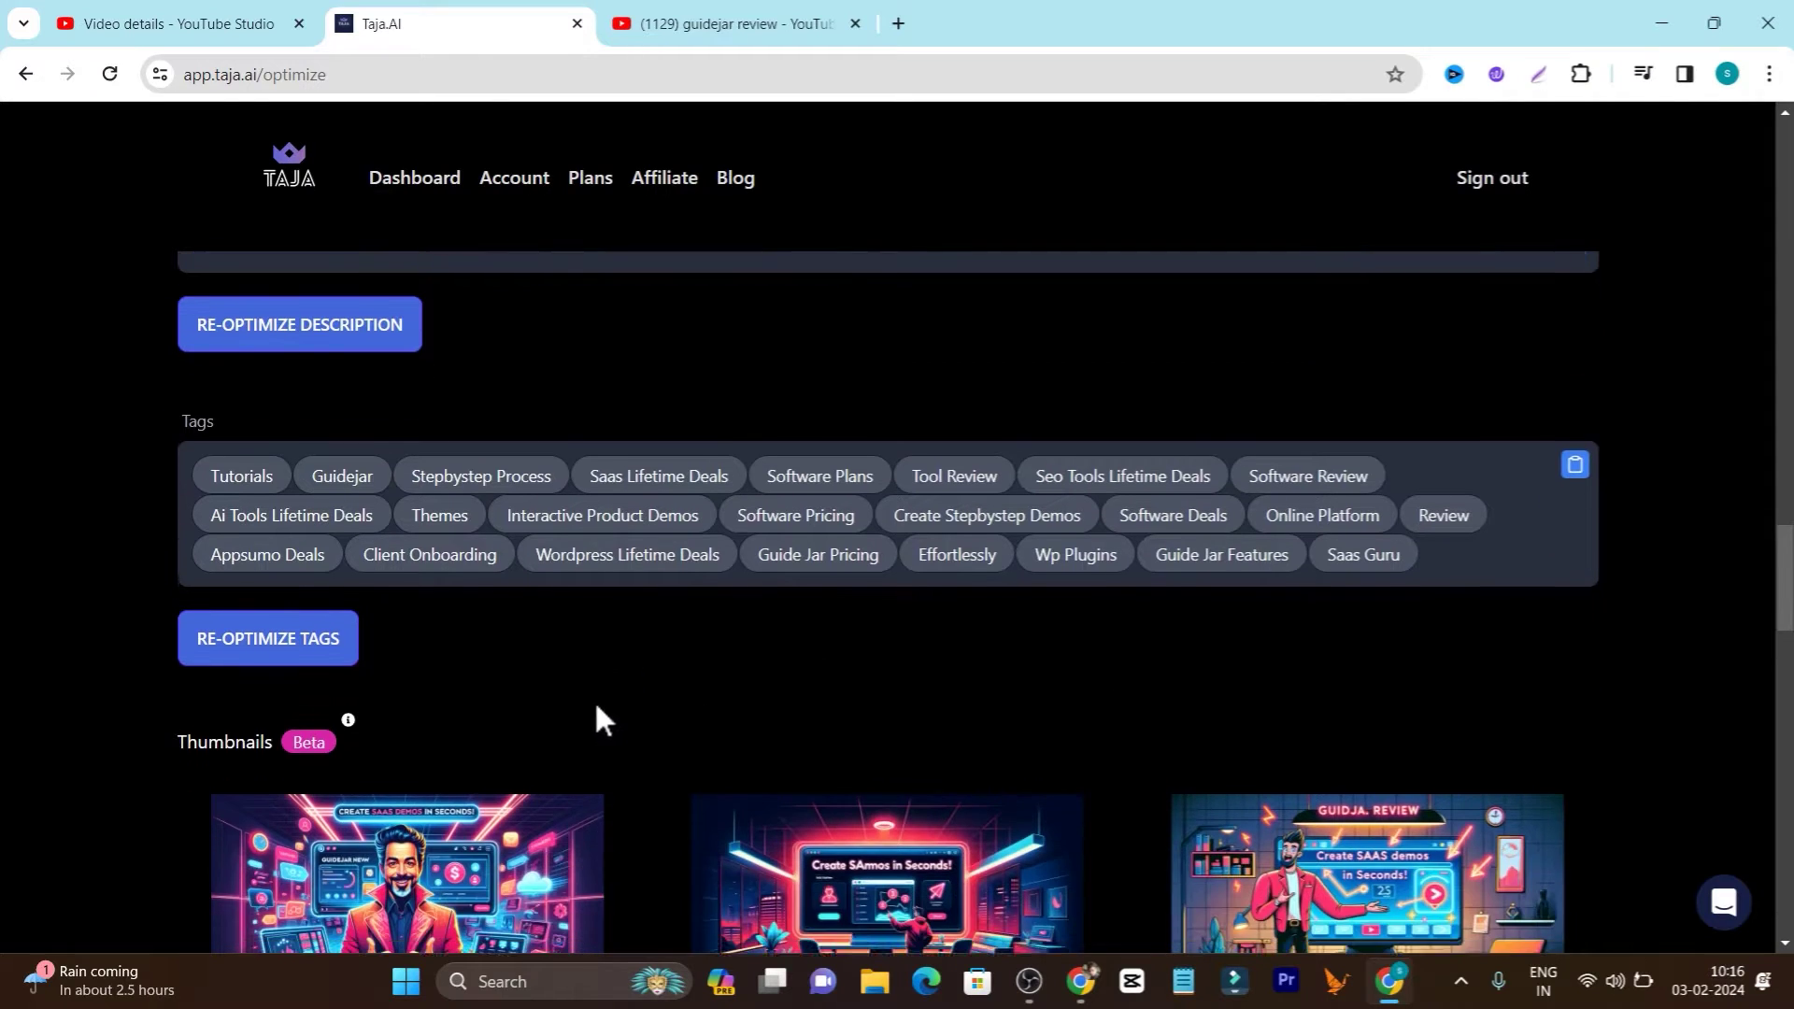
pyautogui.scroll(-2, 736, 641)
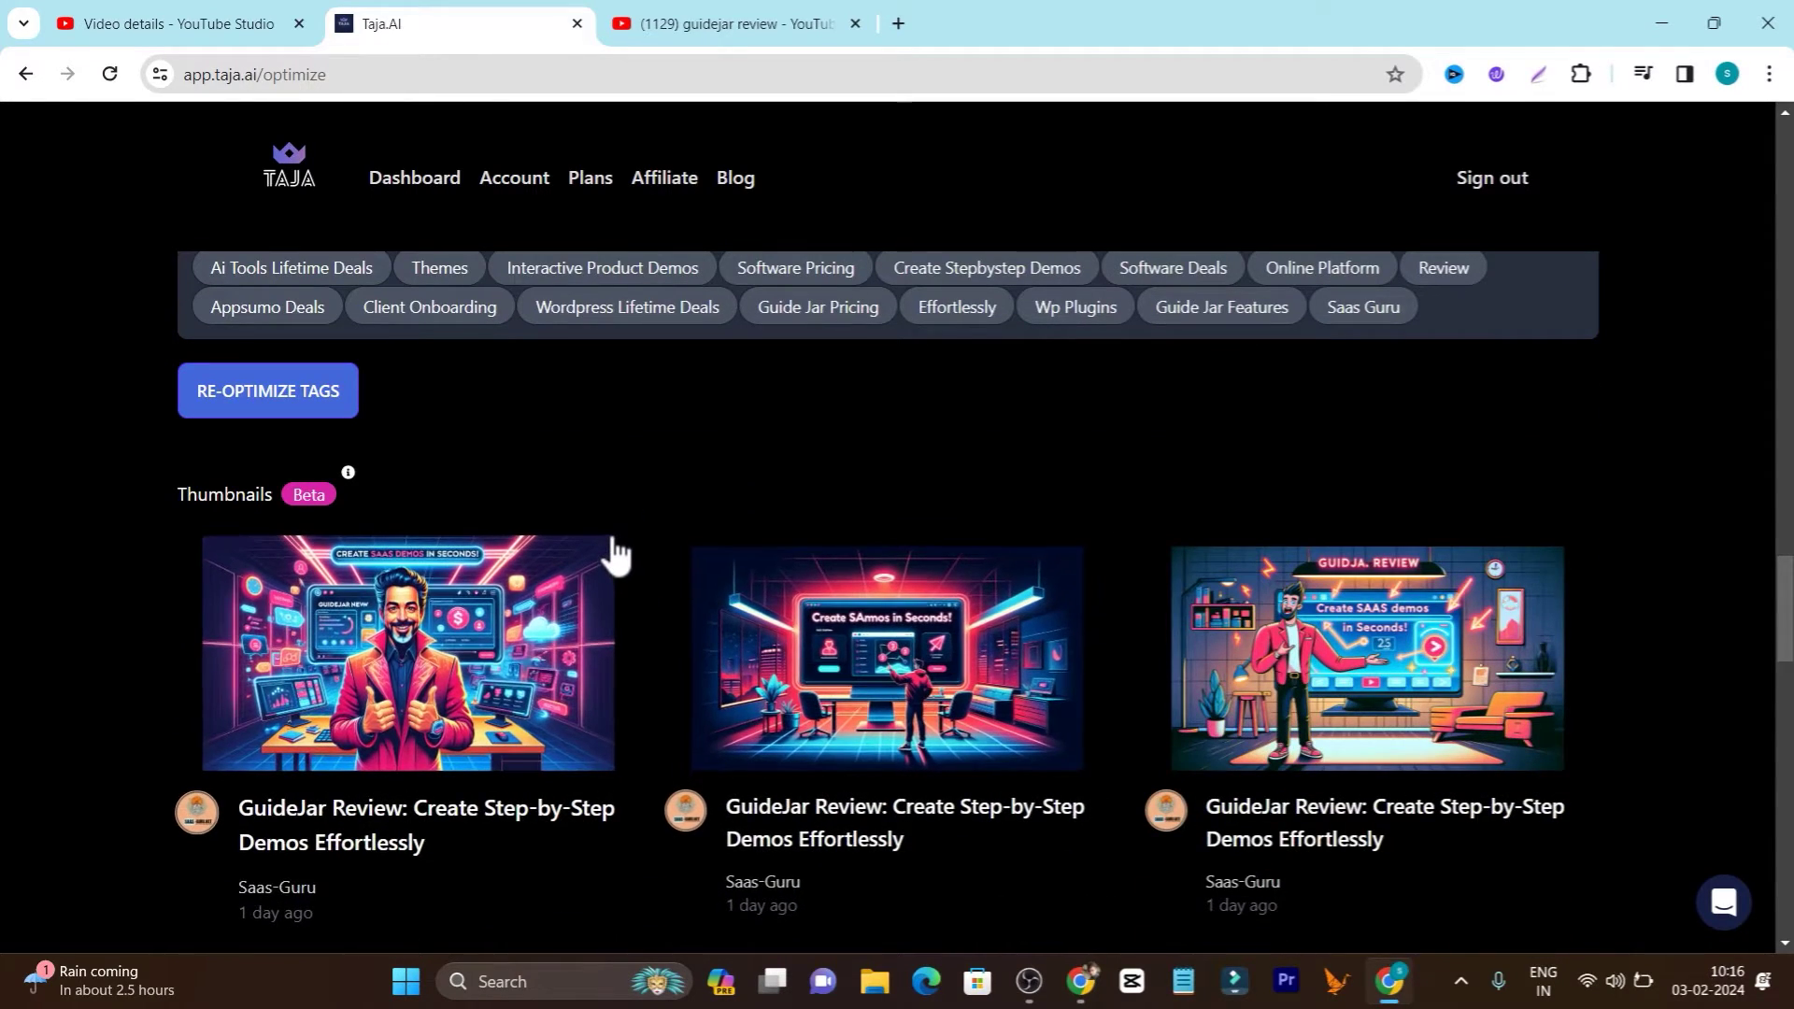
pyautogui.scroll(-3, 648, 521)
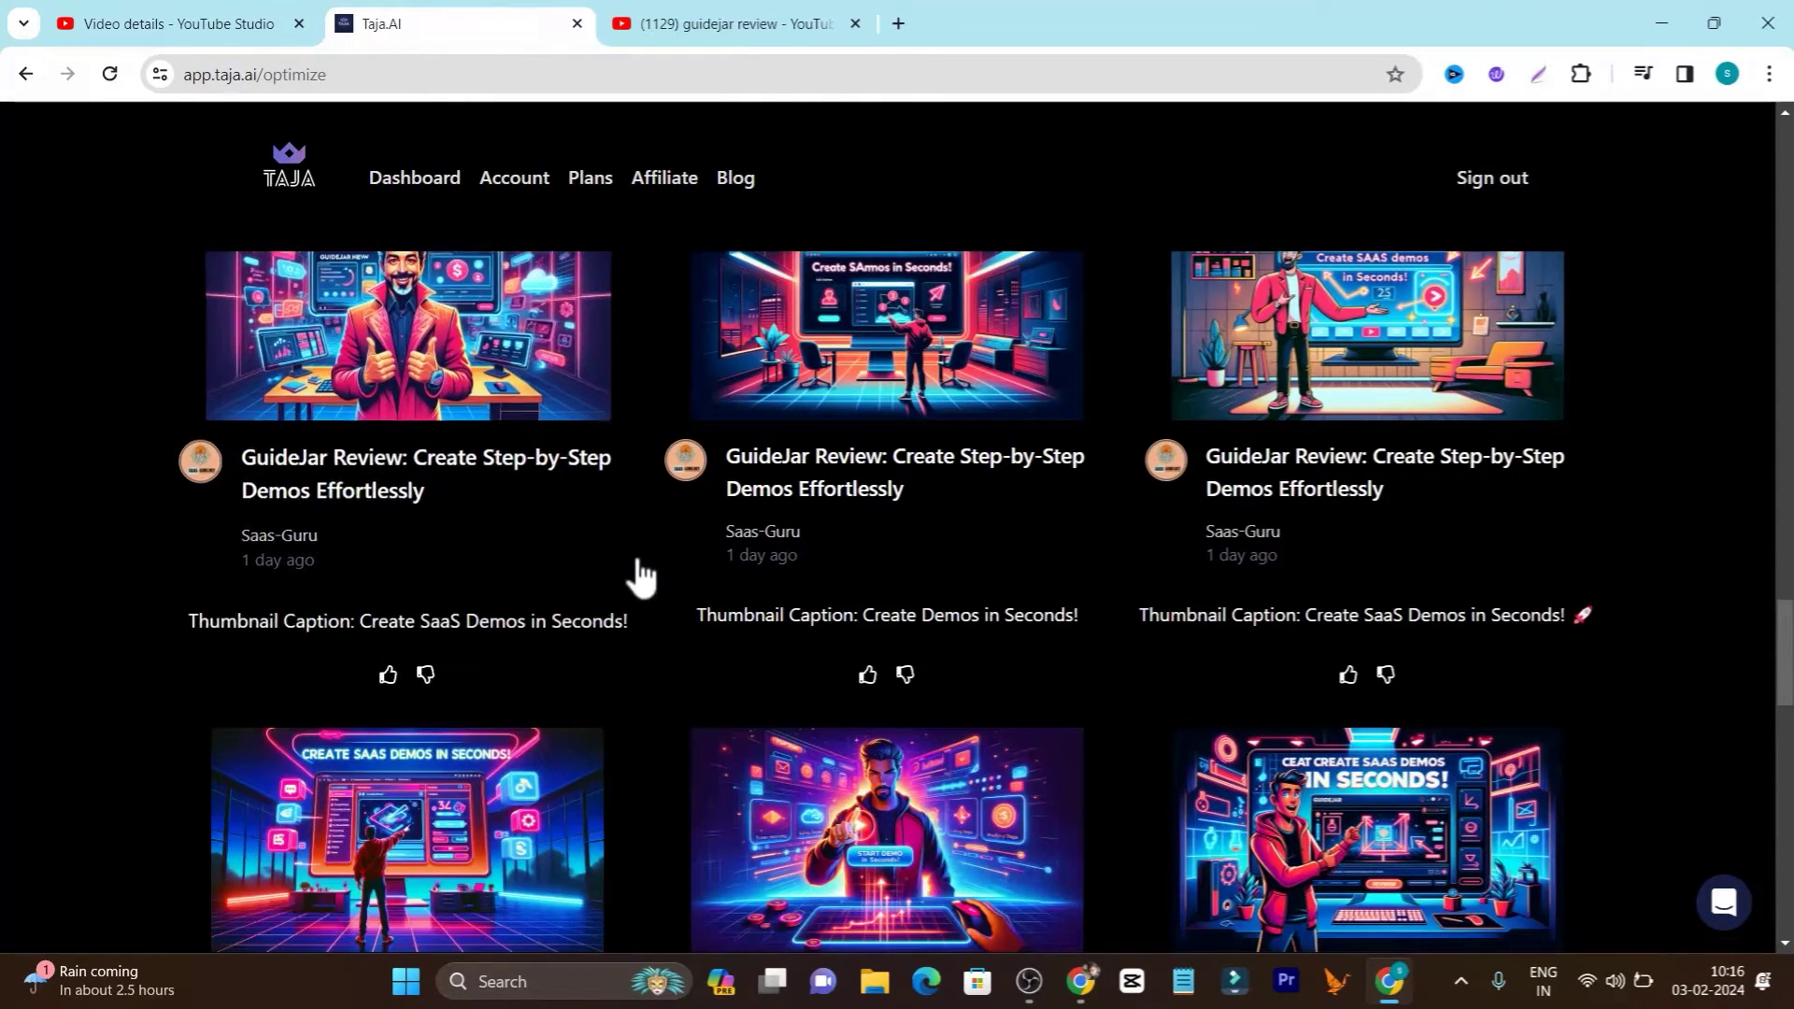
pyautogui.scroll(-2, 631, 588)
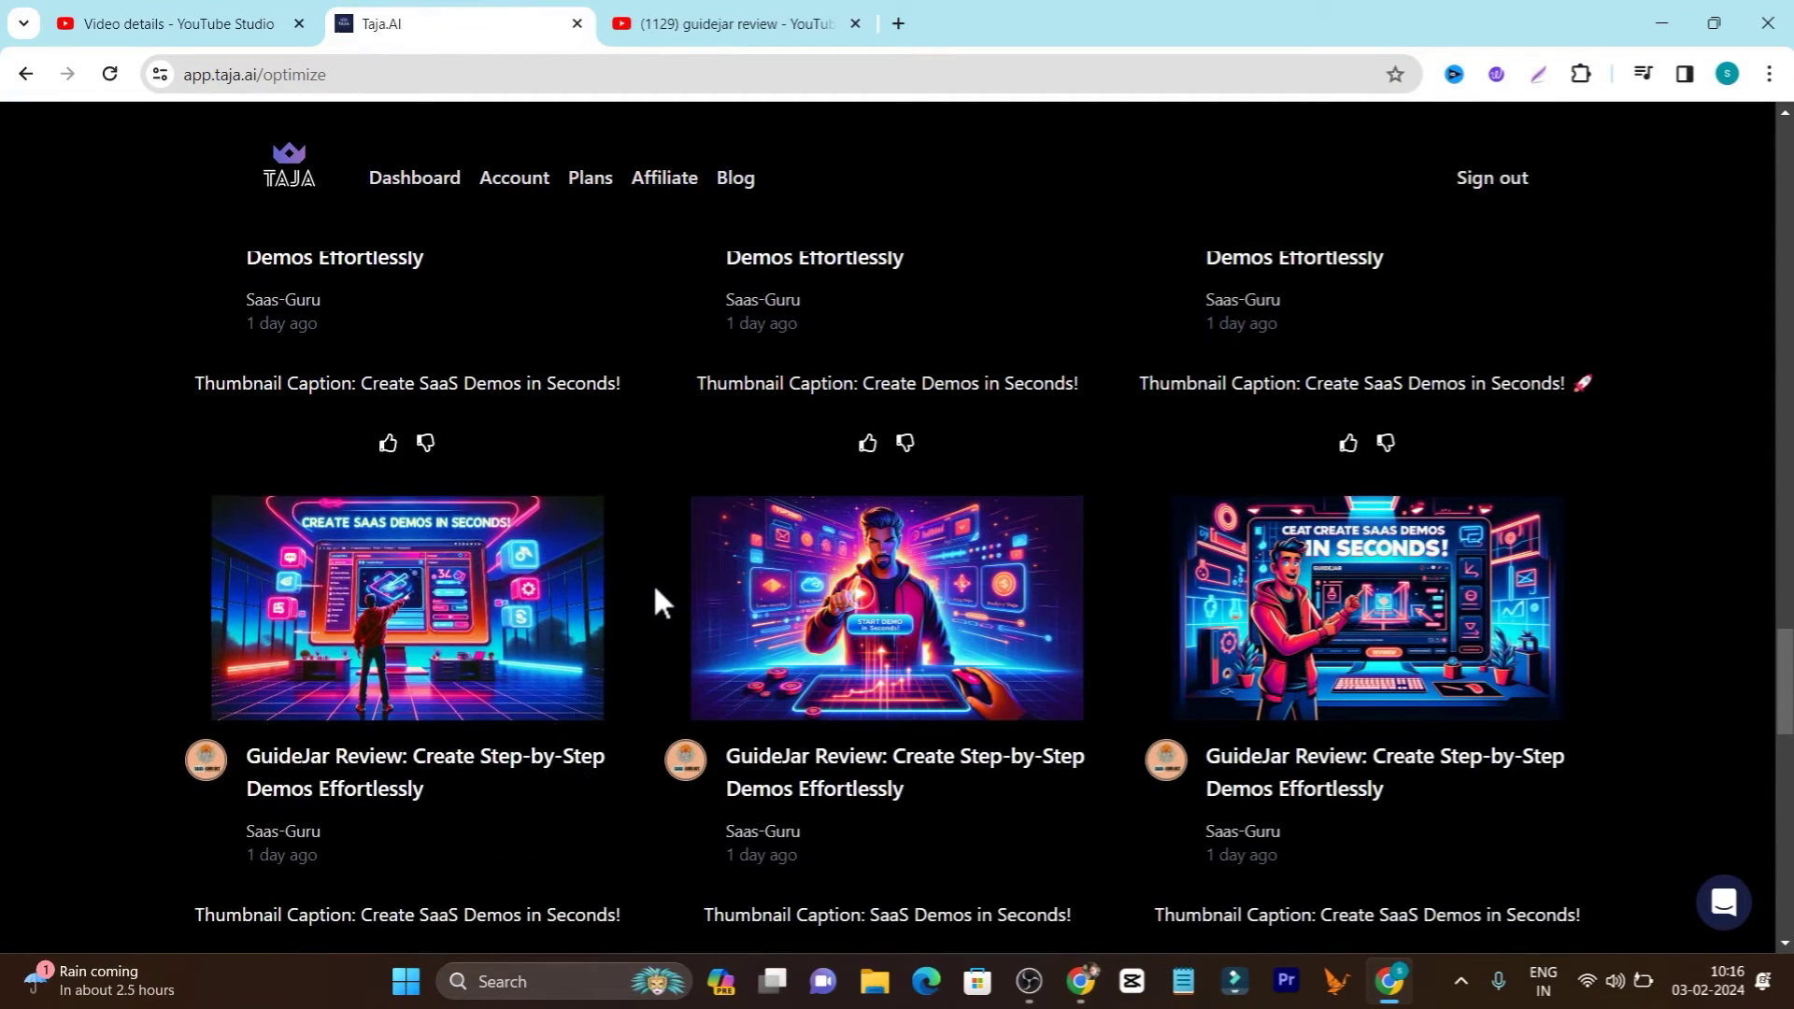
pyautogui.scroll(3, 653, 583)
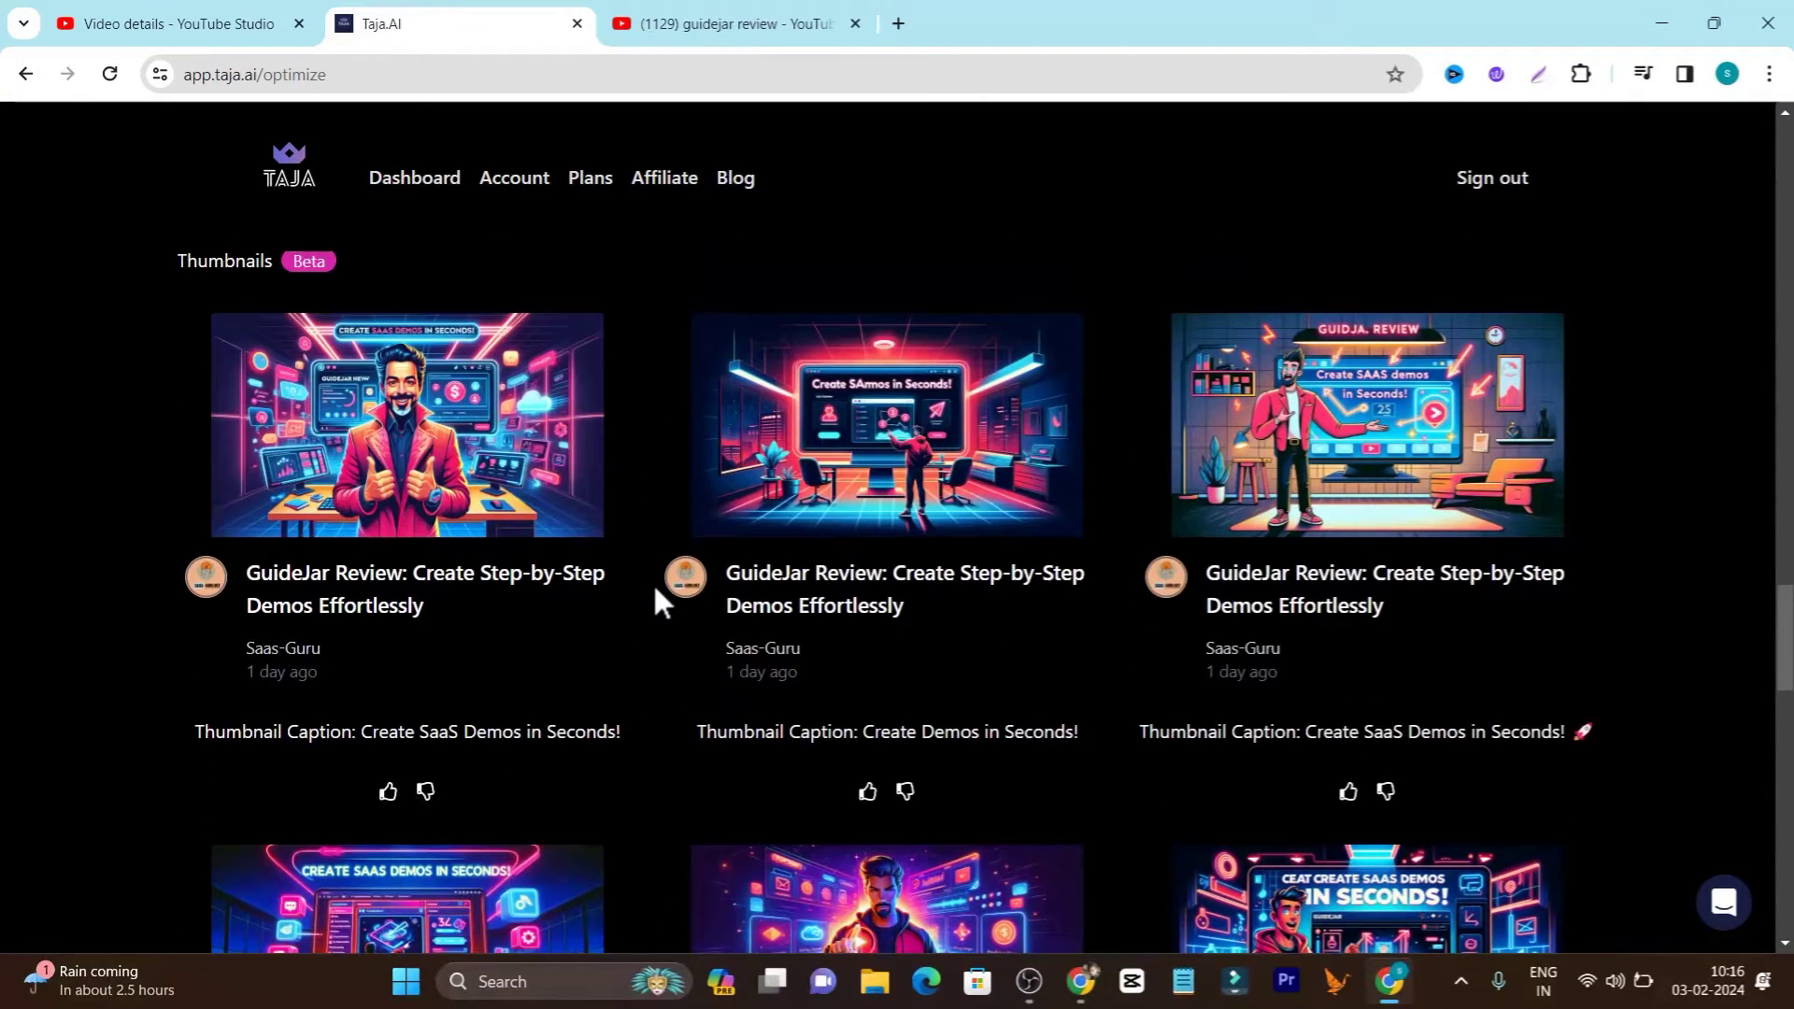
pyautogui.scroll(-1, 654, 581)
pyautogui.scroll(-2, 1448, 523)
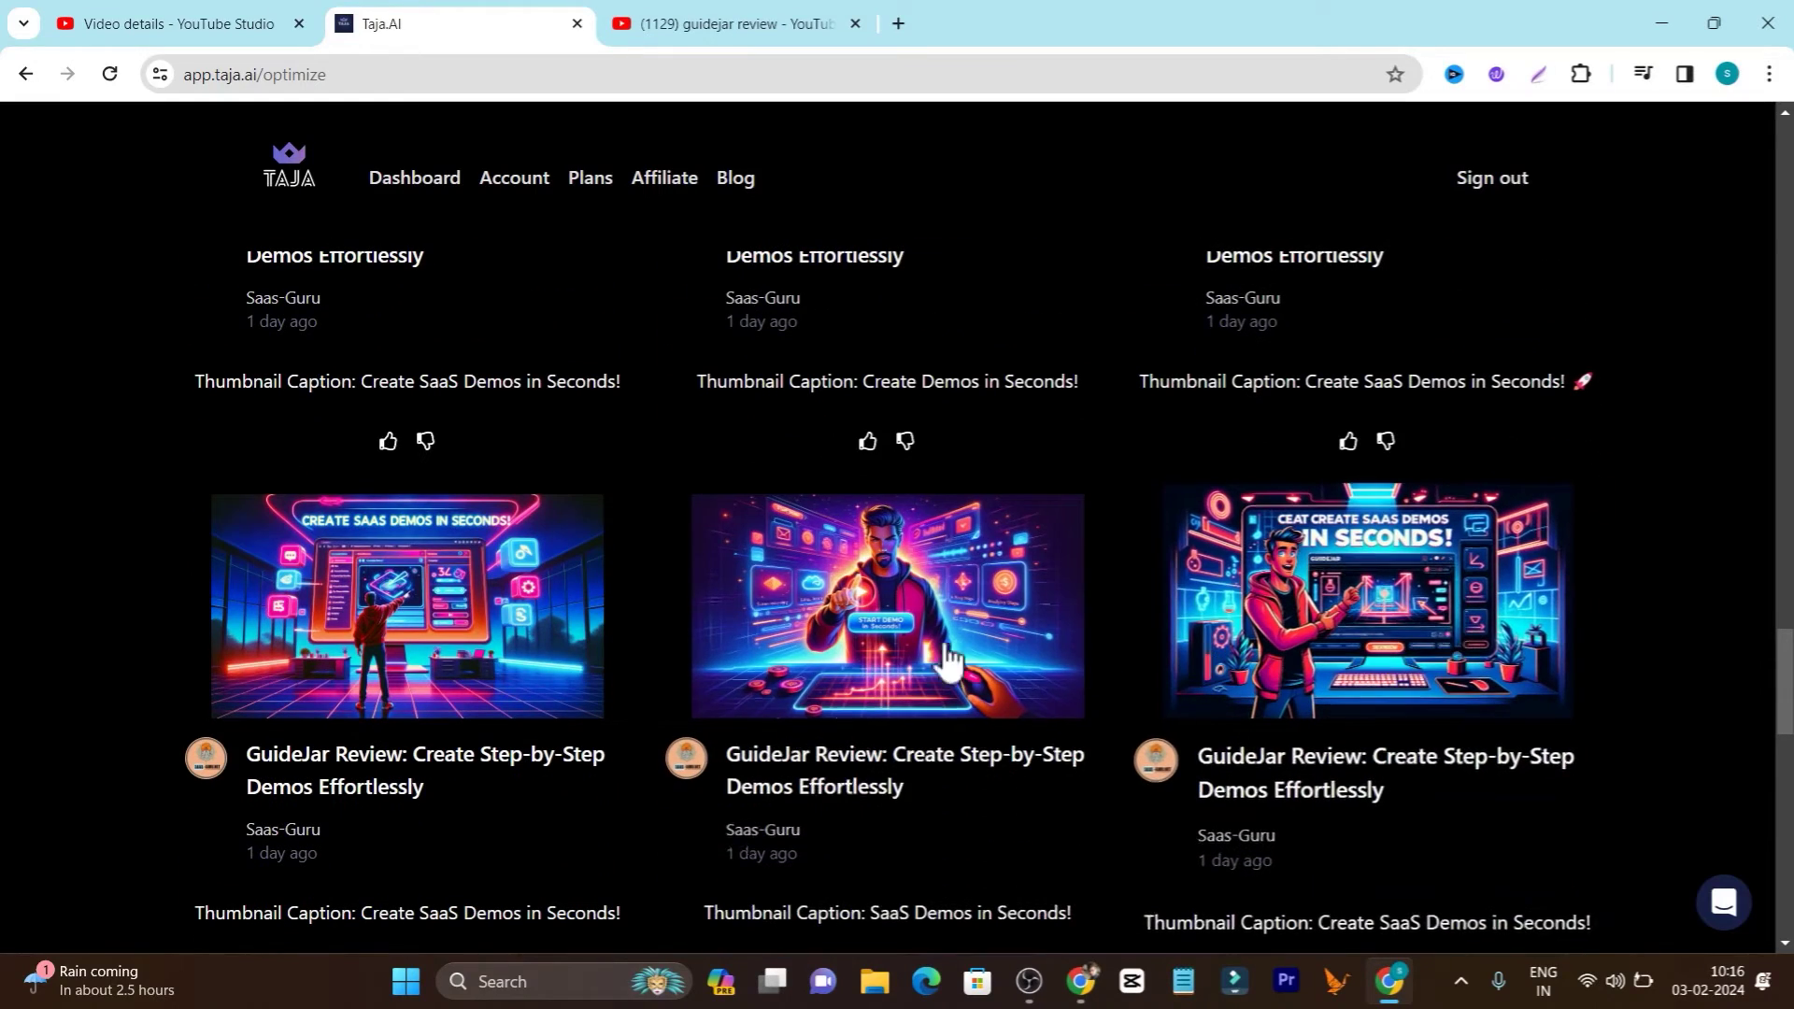
pyautogui.scroll(-3, 613, 664)
pyautogui.scroll(3, 641, 621)
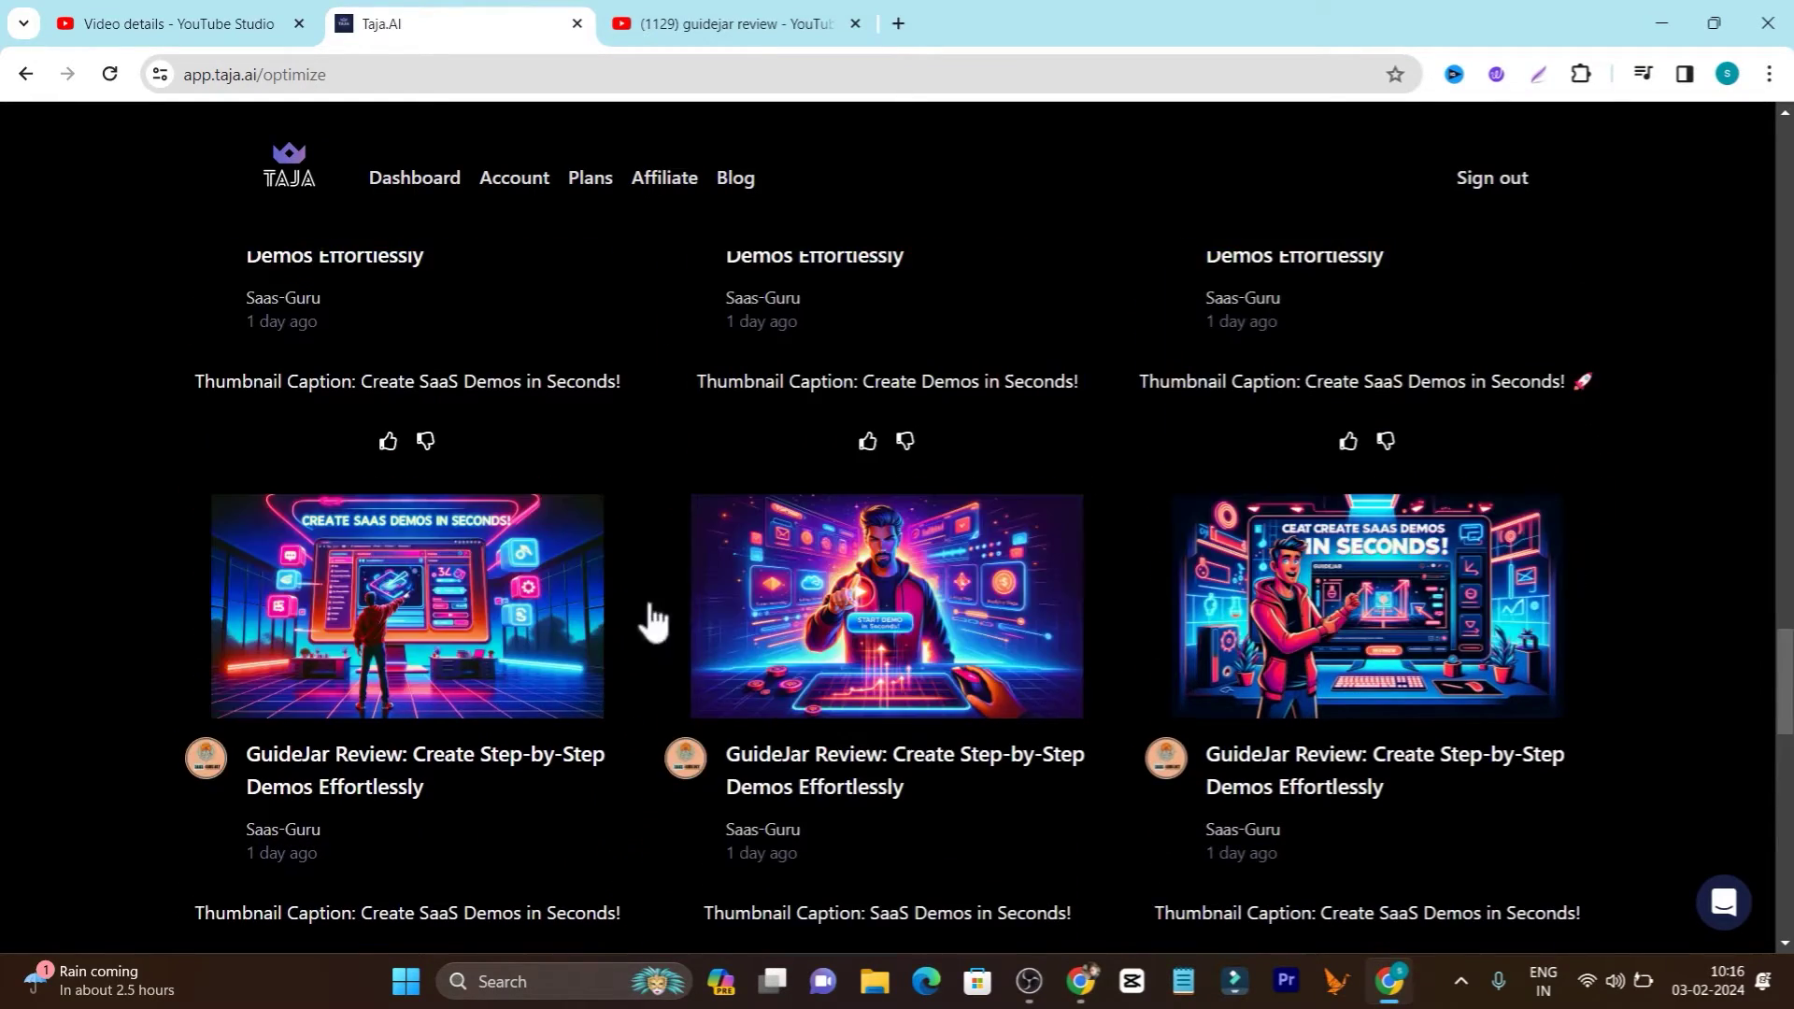
pyautogui.scroll(-2, 647, 611)
pyautogui.scroll(5, 641, 656)
# Go over the optimized title, description and tags again, including their re-optimize options, and continue past the thumbnails.
pyautogui.scroll(15, 641, 659)
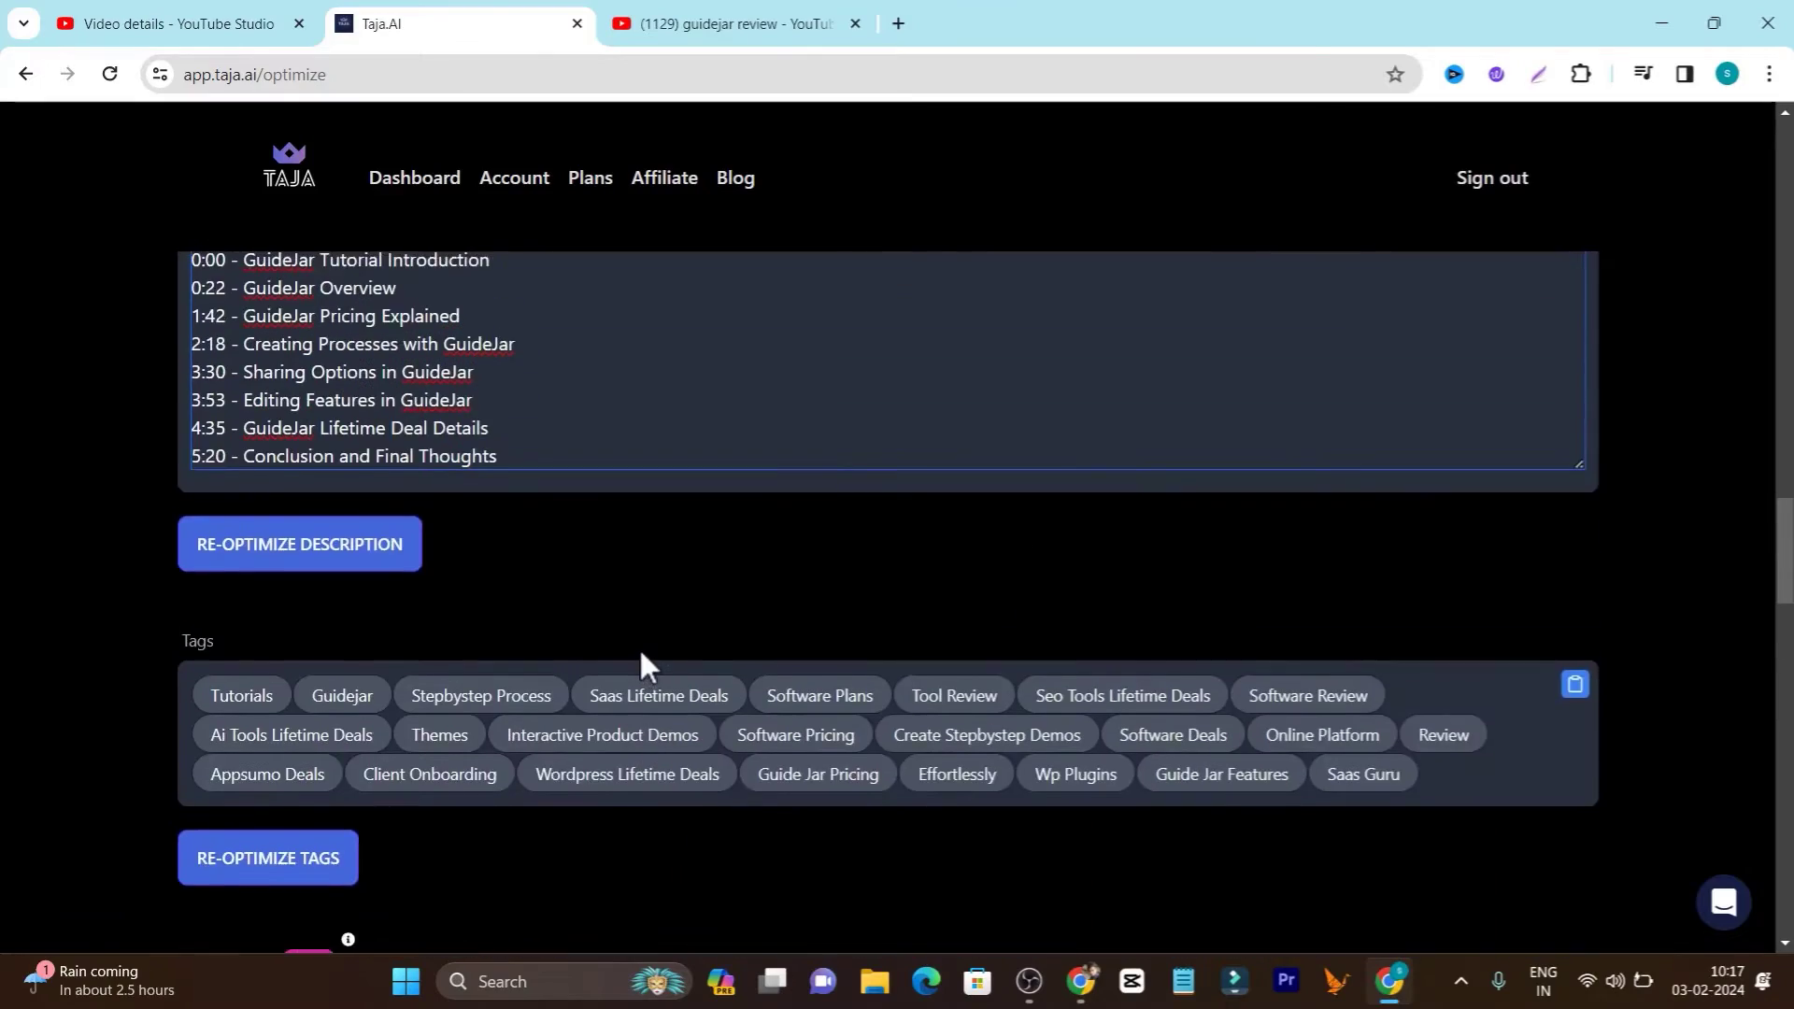
pyautogui.scroll(-4, 628, 672)
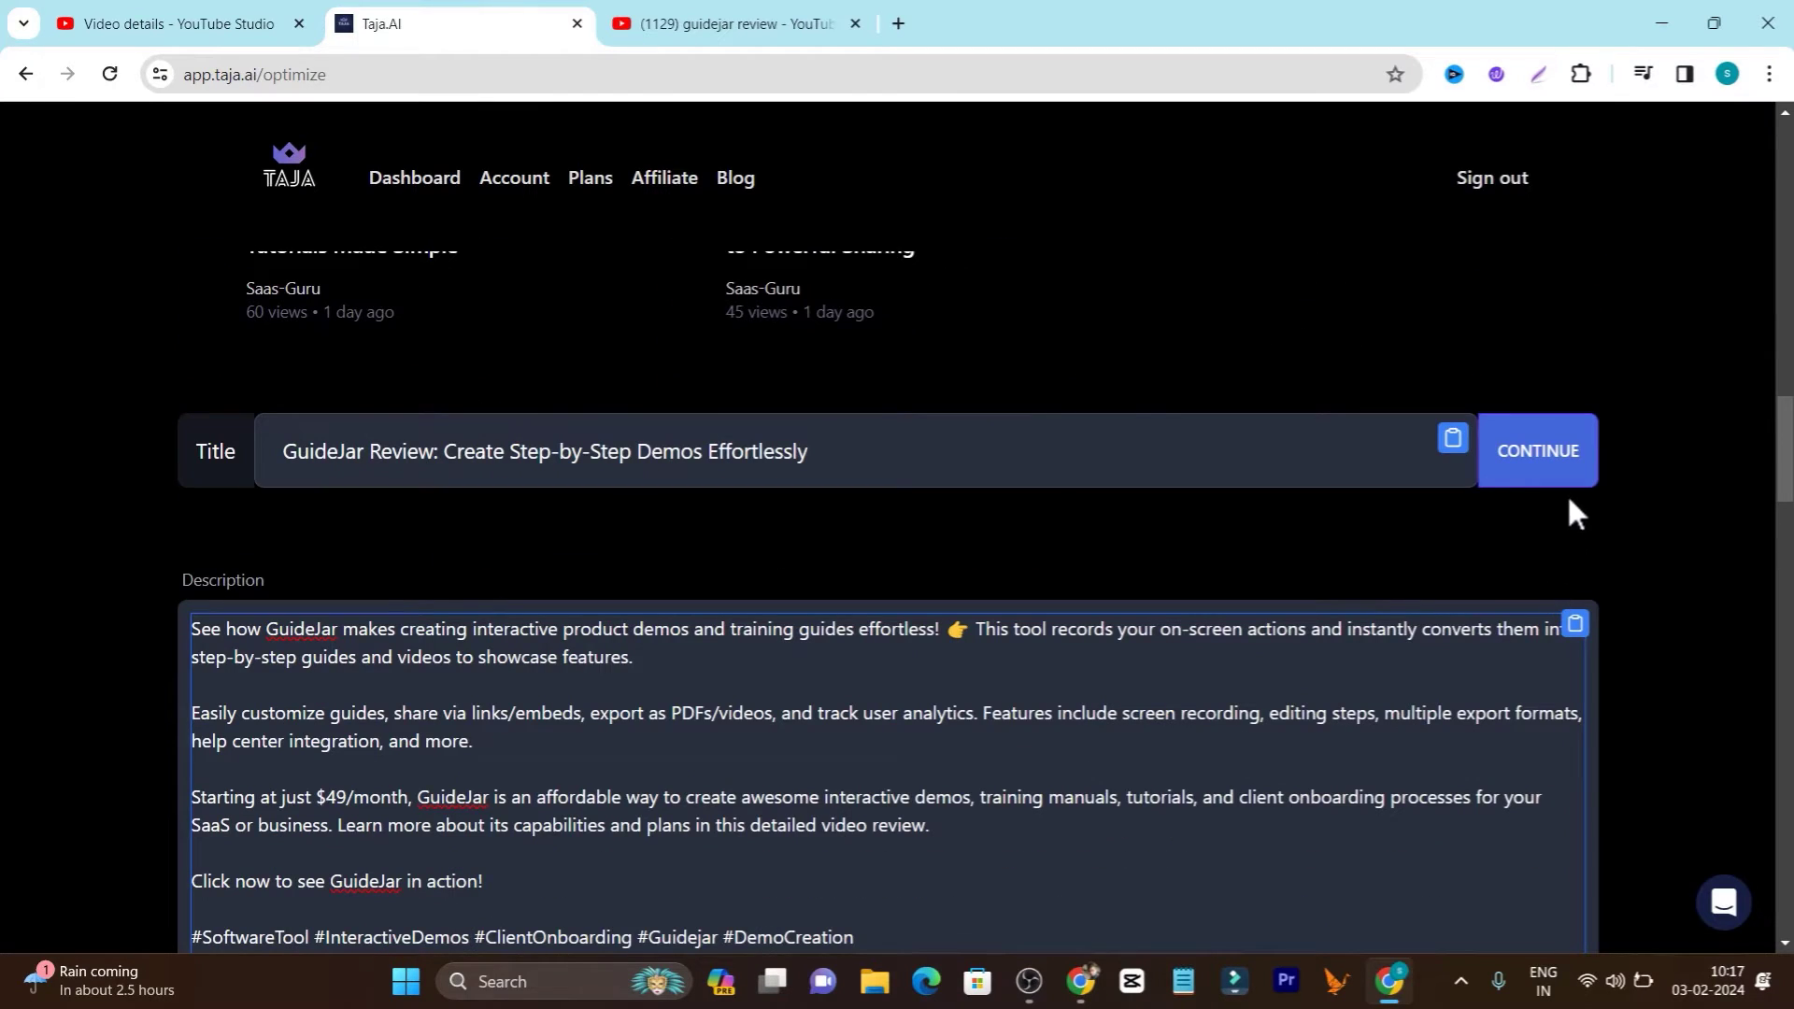
pyautogui.scroll(-5, 217, 805)
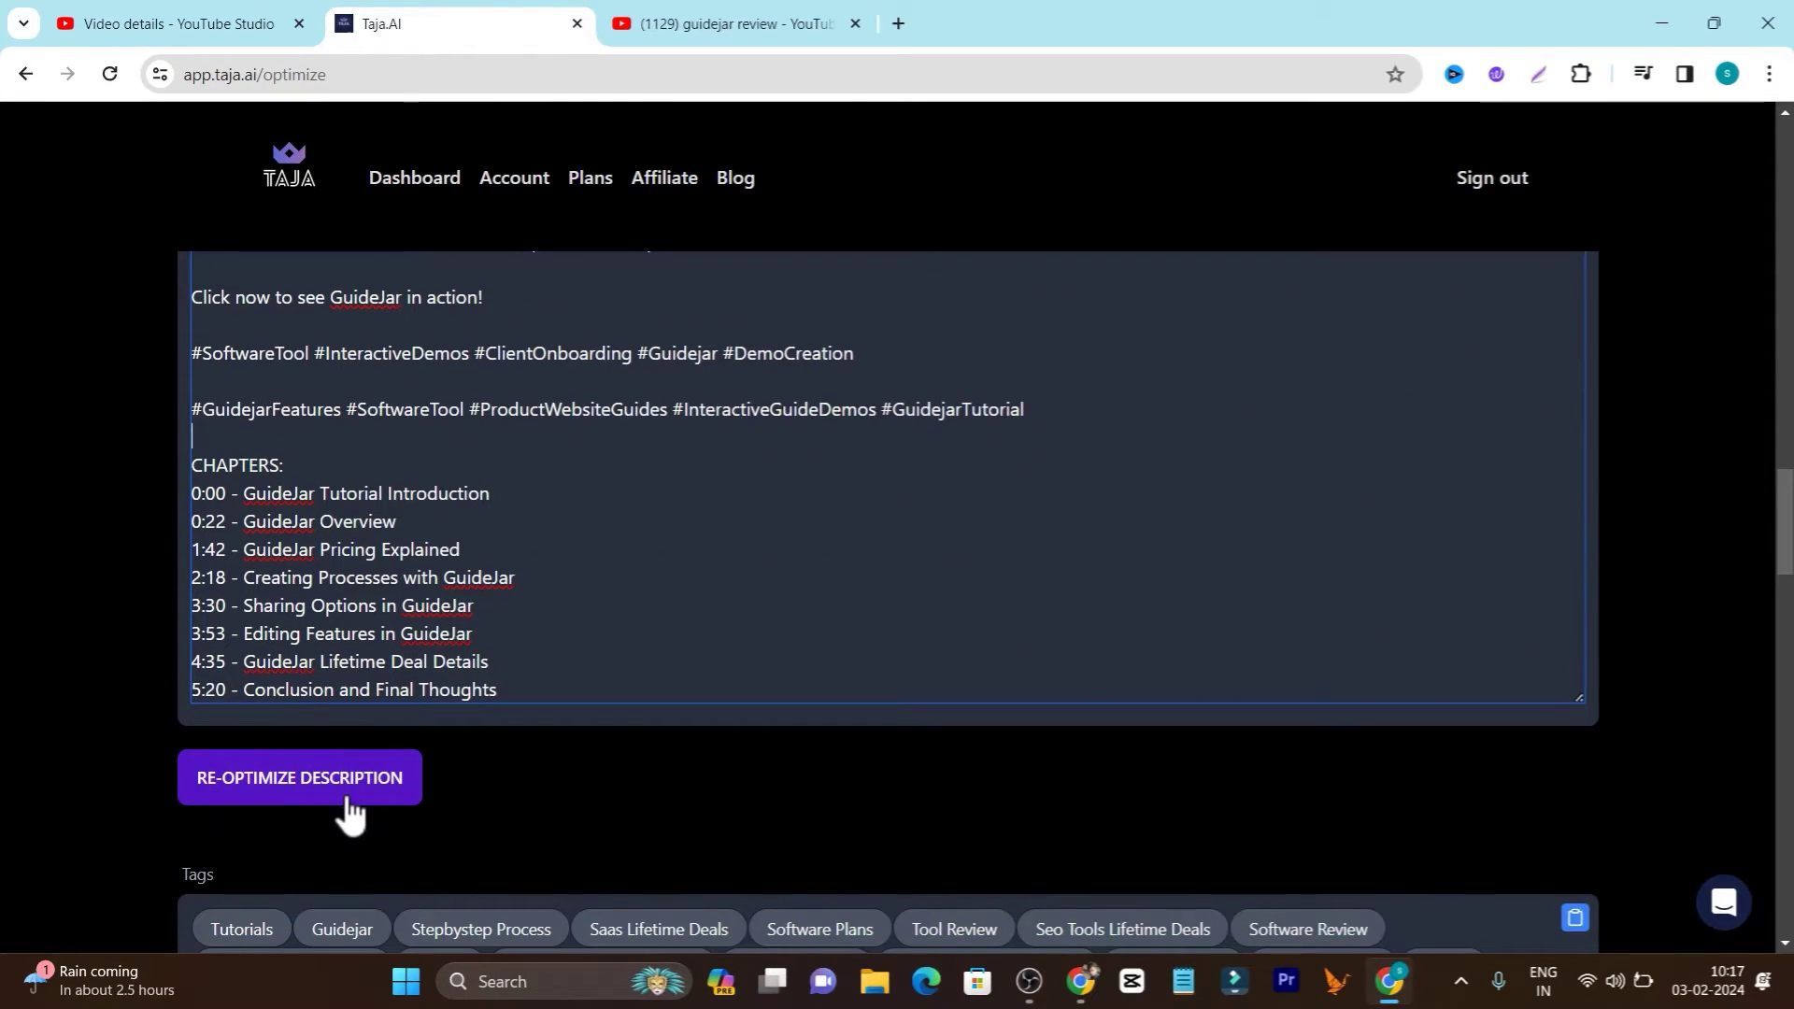
pyautogui.scroll(-15, 708, 768)
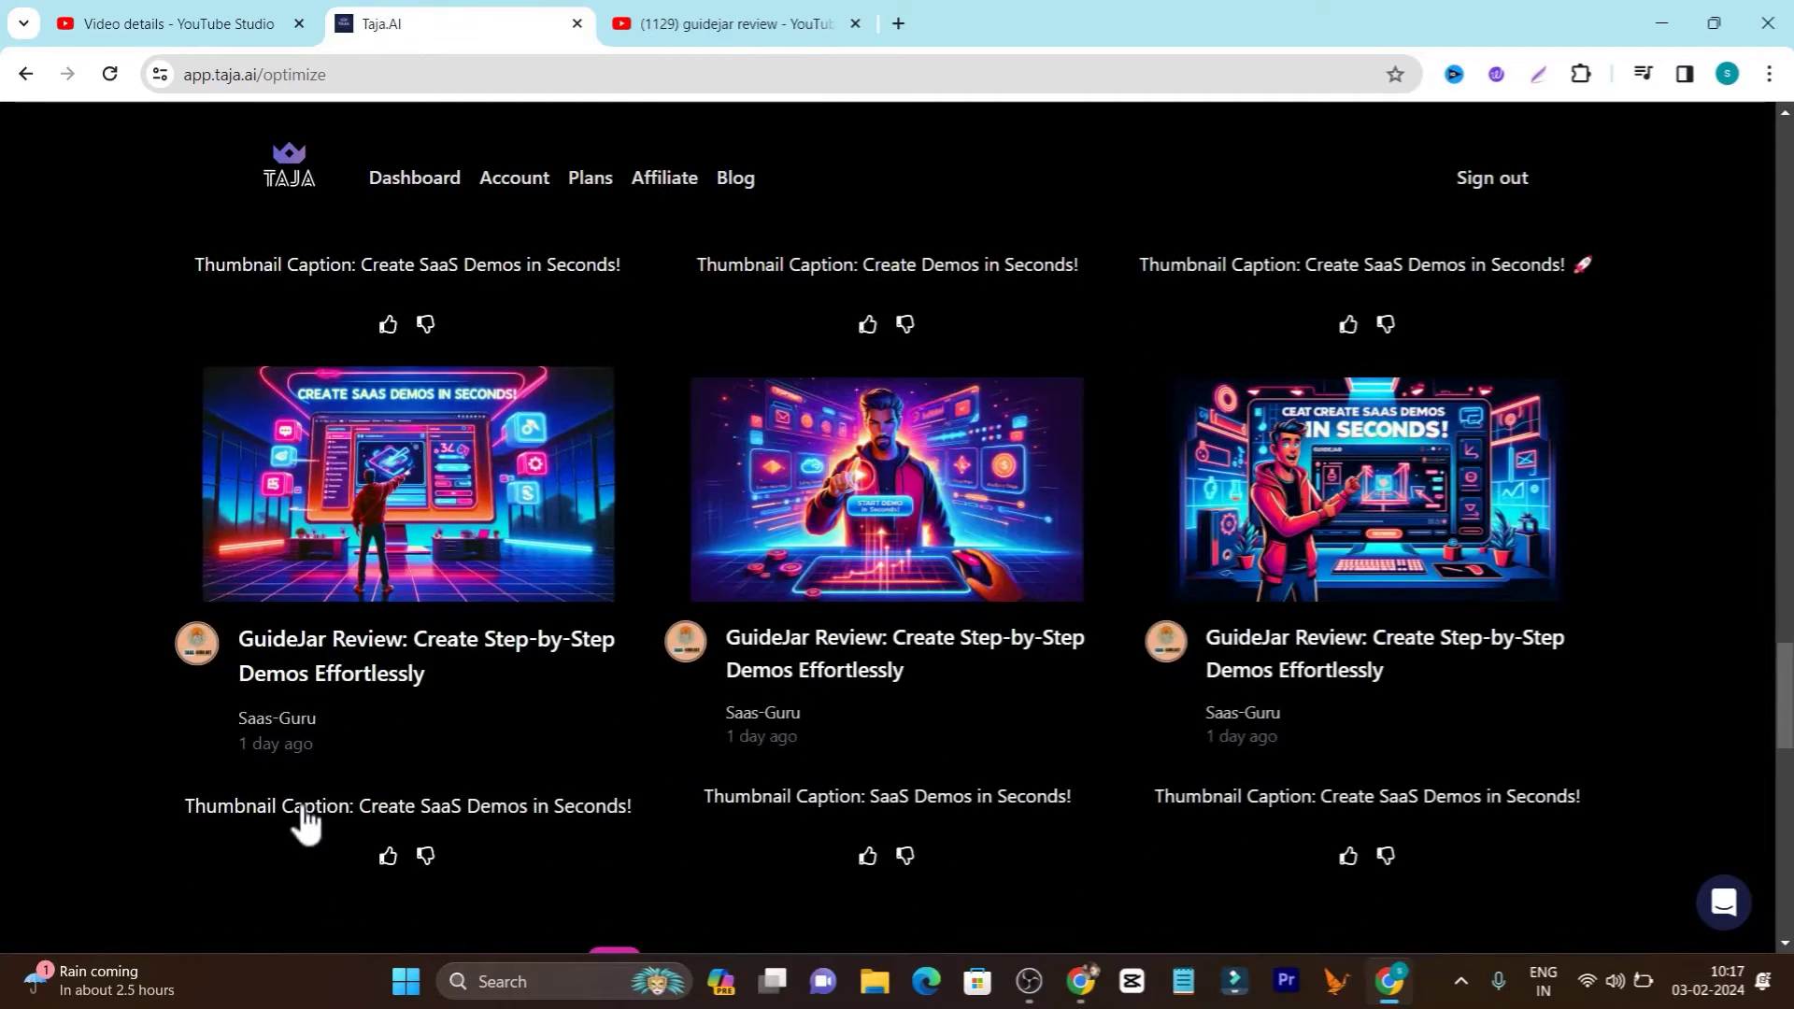
# Look over the remaining thumbnail suggestions and the options for generating more visuals and syncing to YouTube.
pyautogui.scroll(-3, 305, 822)
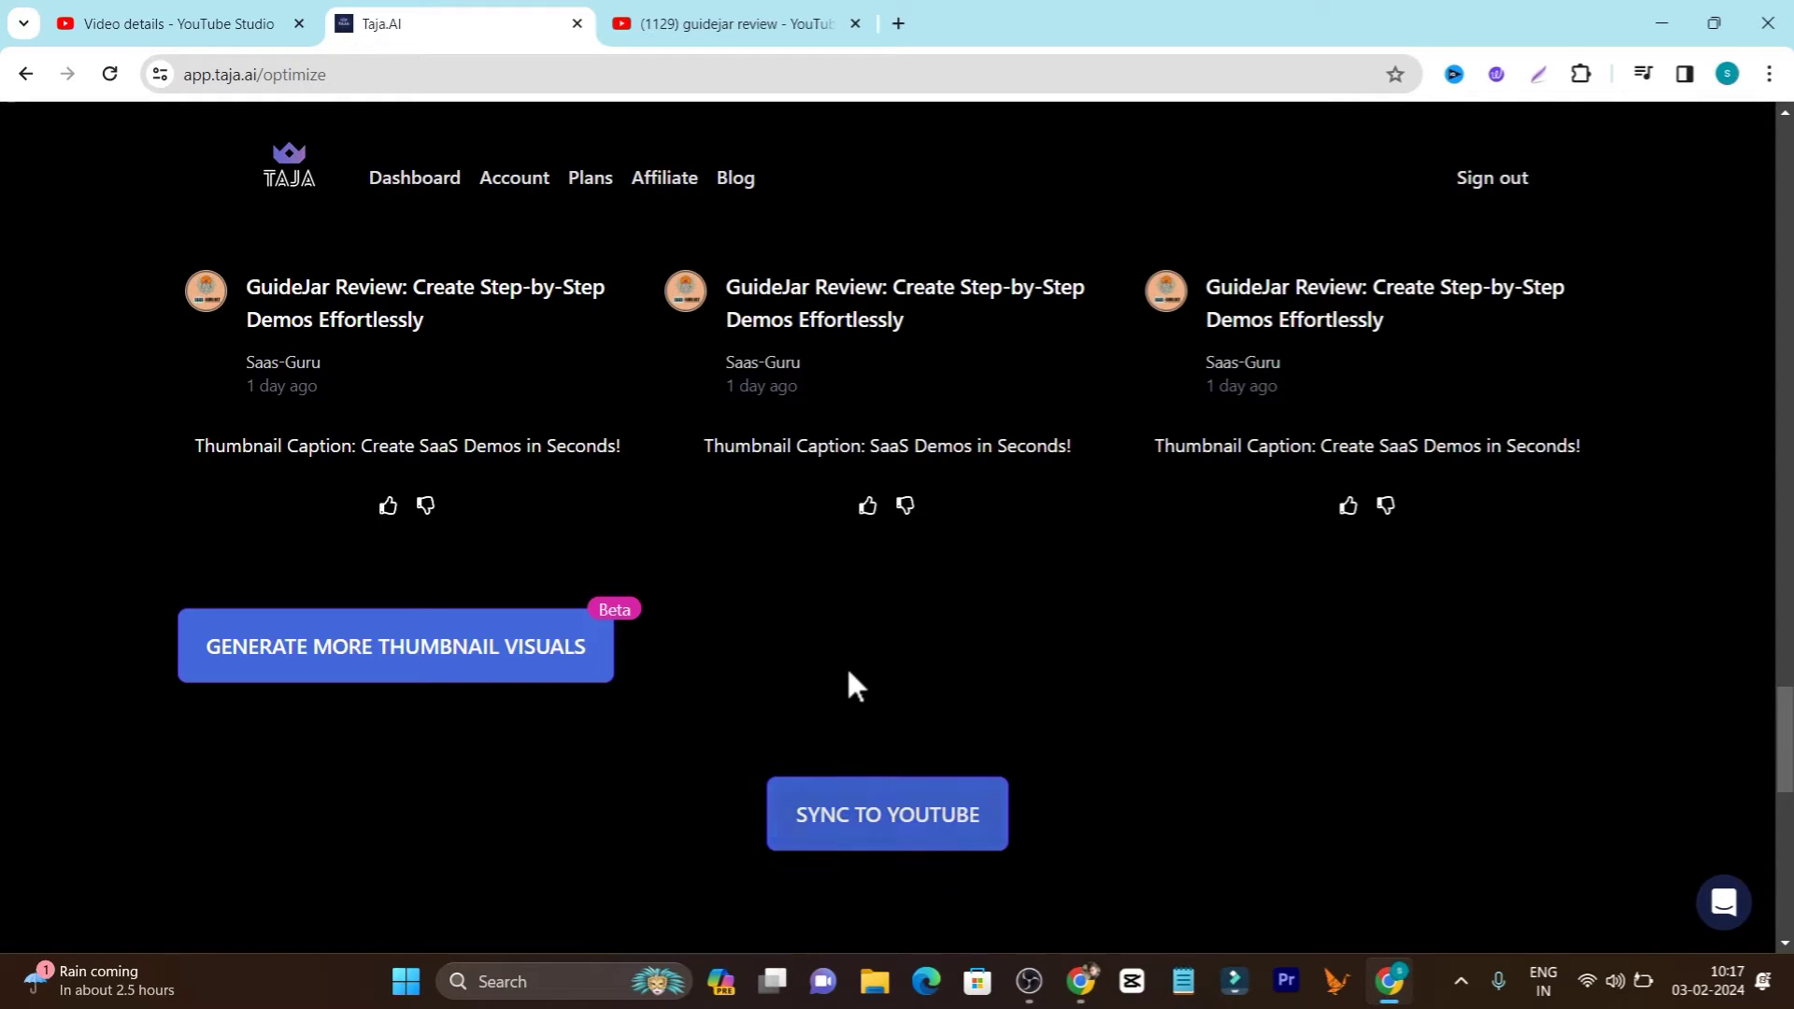
pyautogui.scroll(-4, 848, 674)
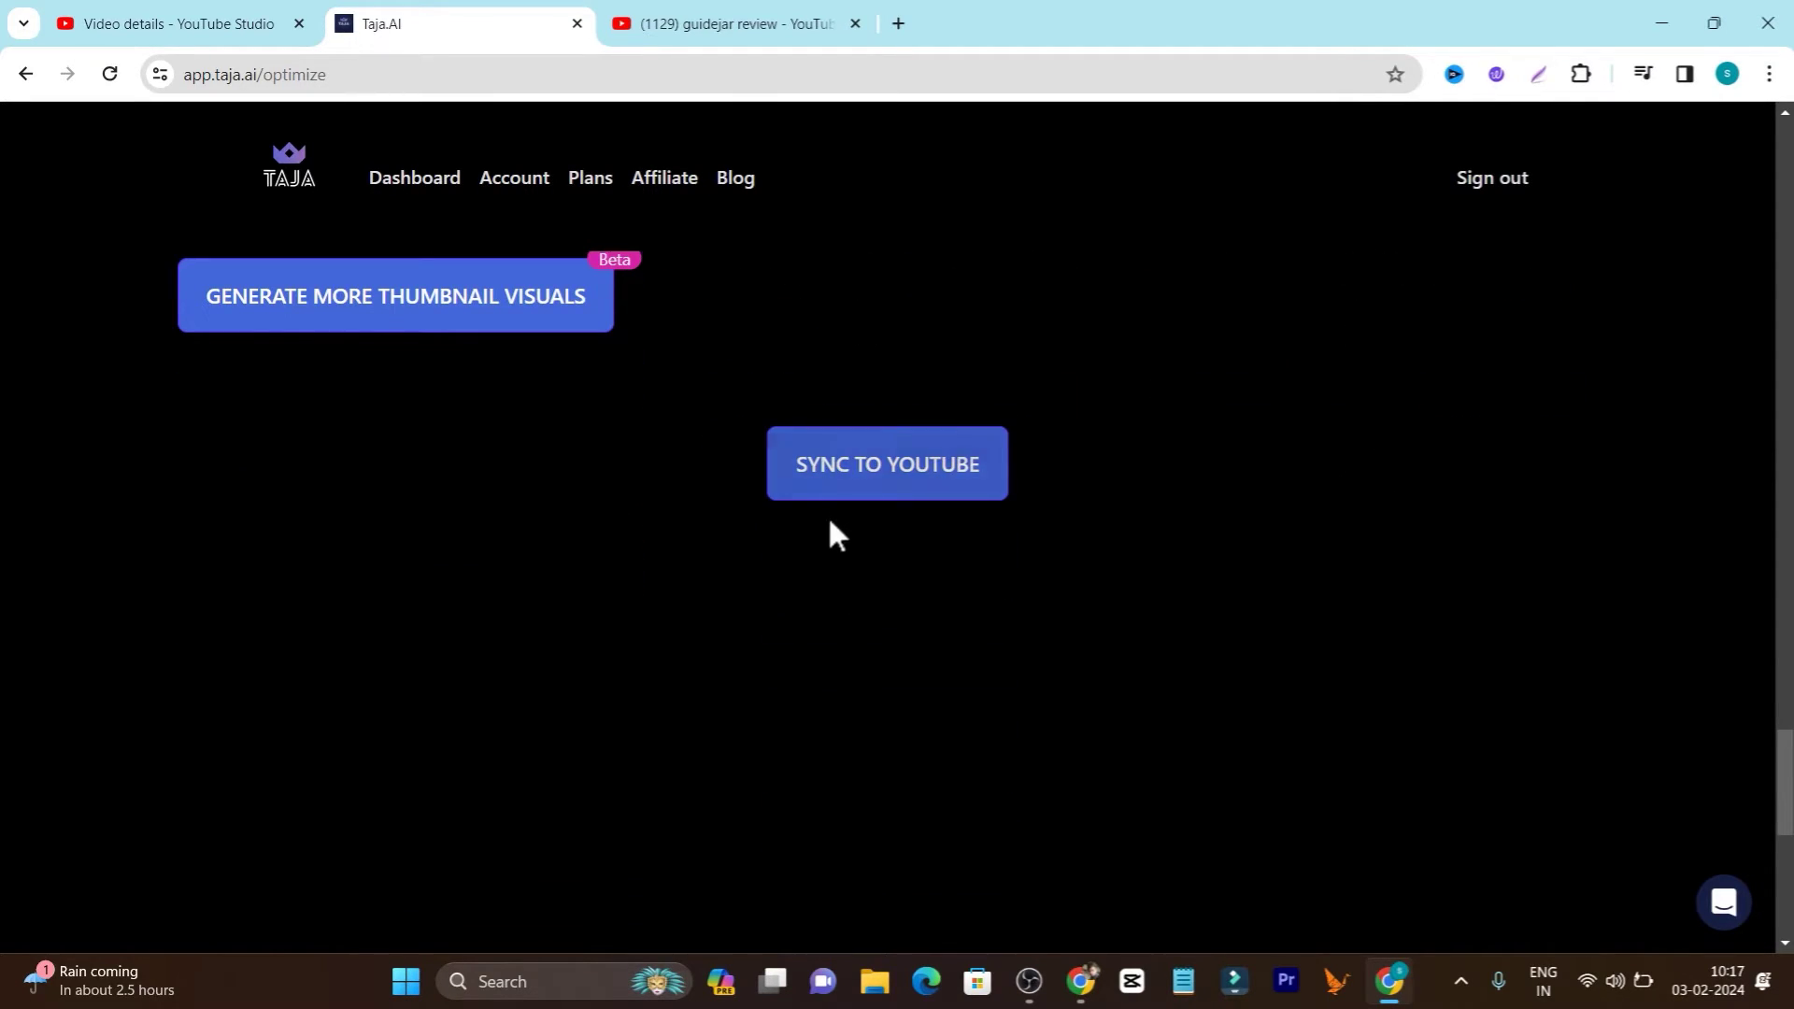
pyautogui.scroll(6, 1137, 503)
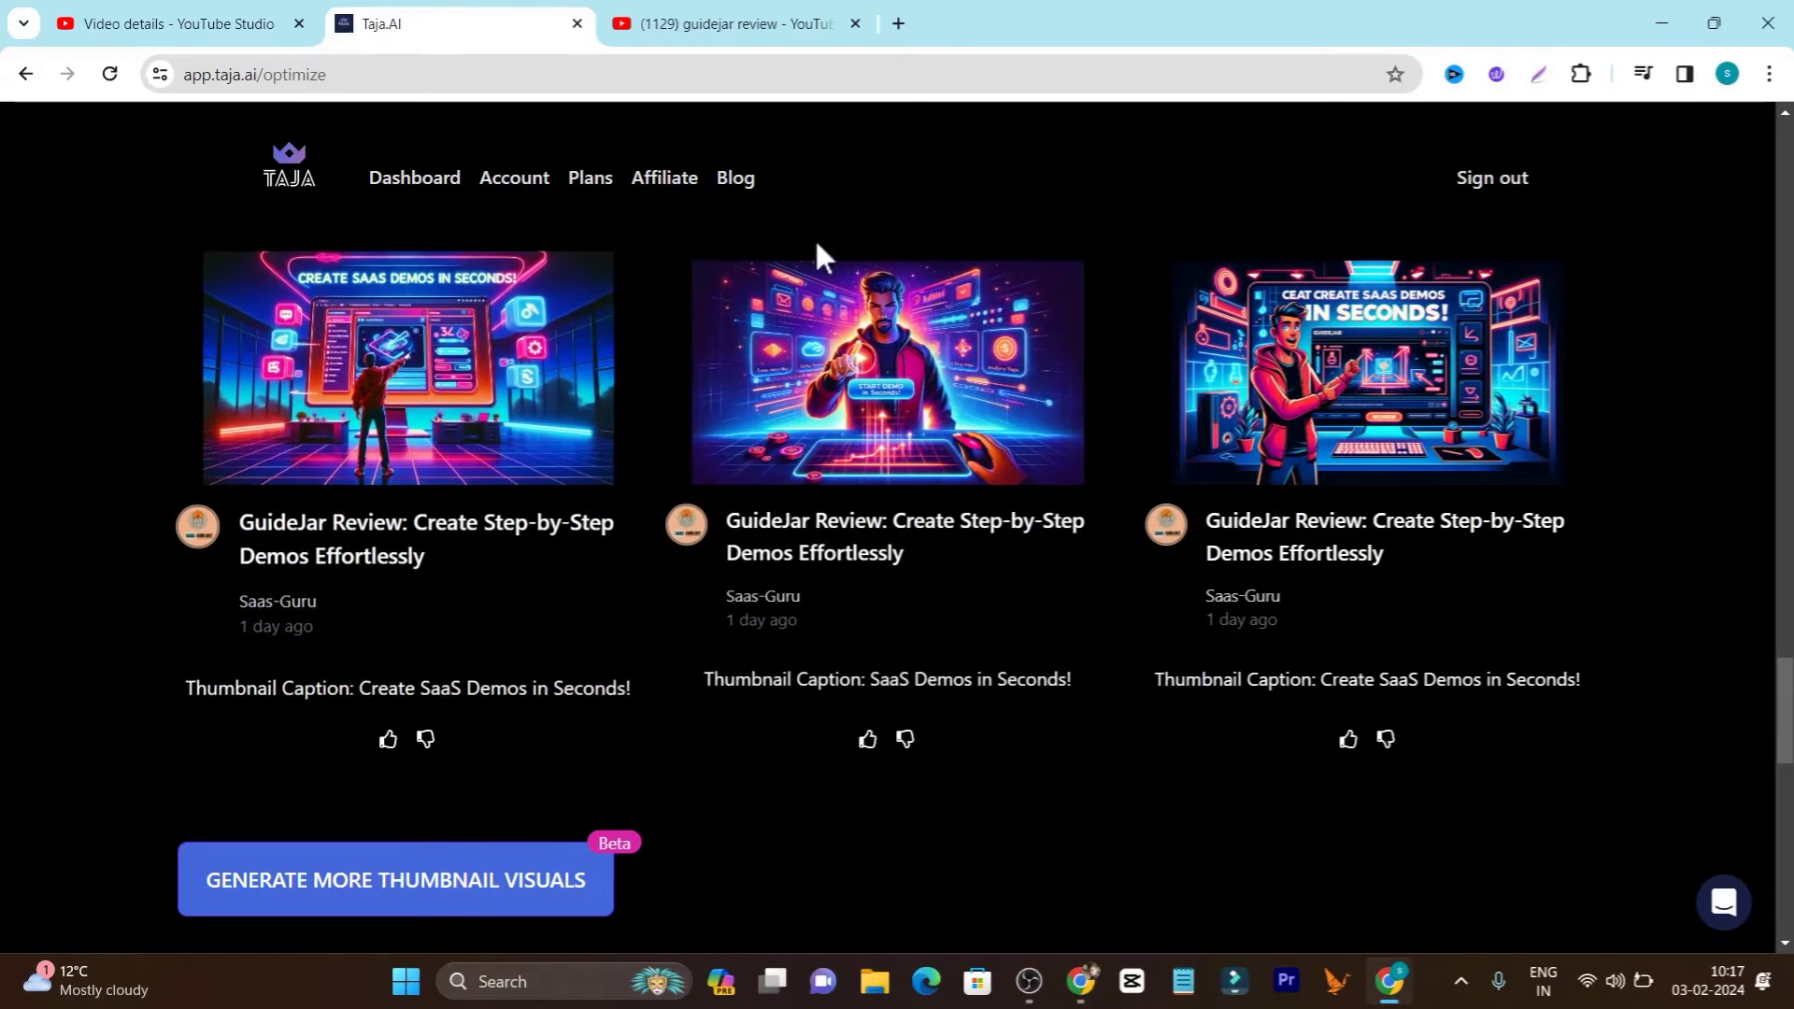
pyautogui.scroll(-4, 744, 581)
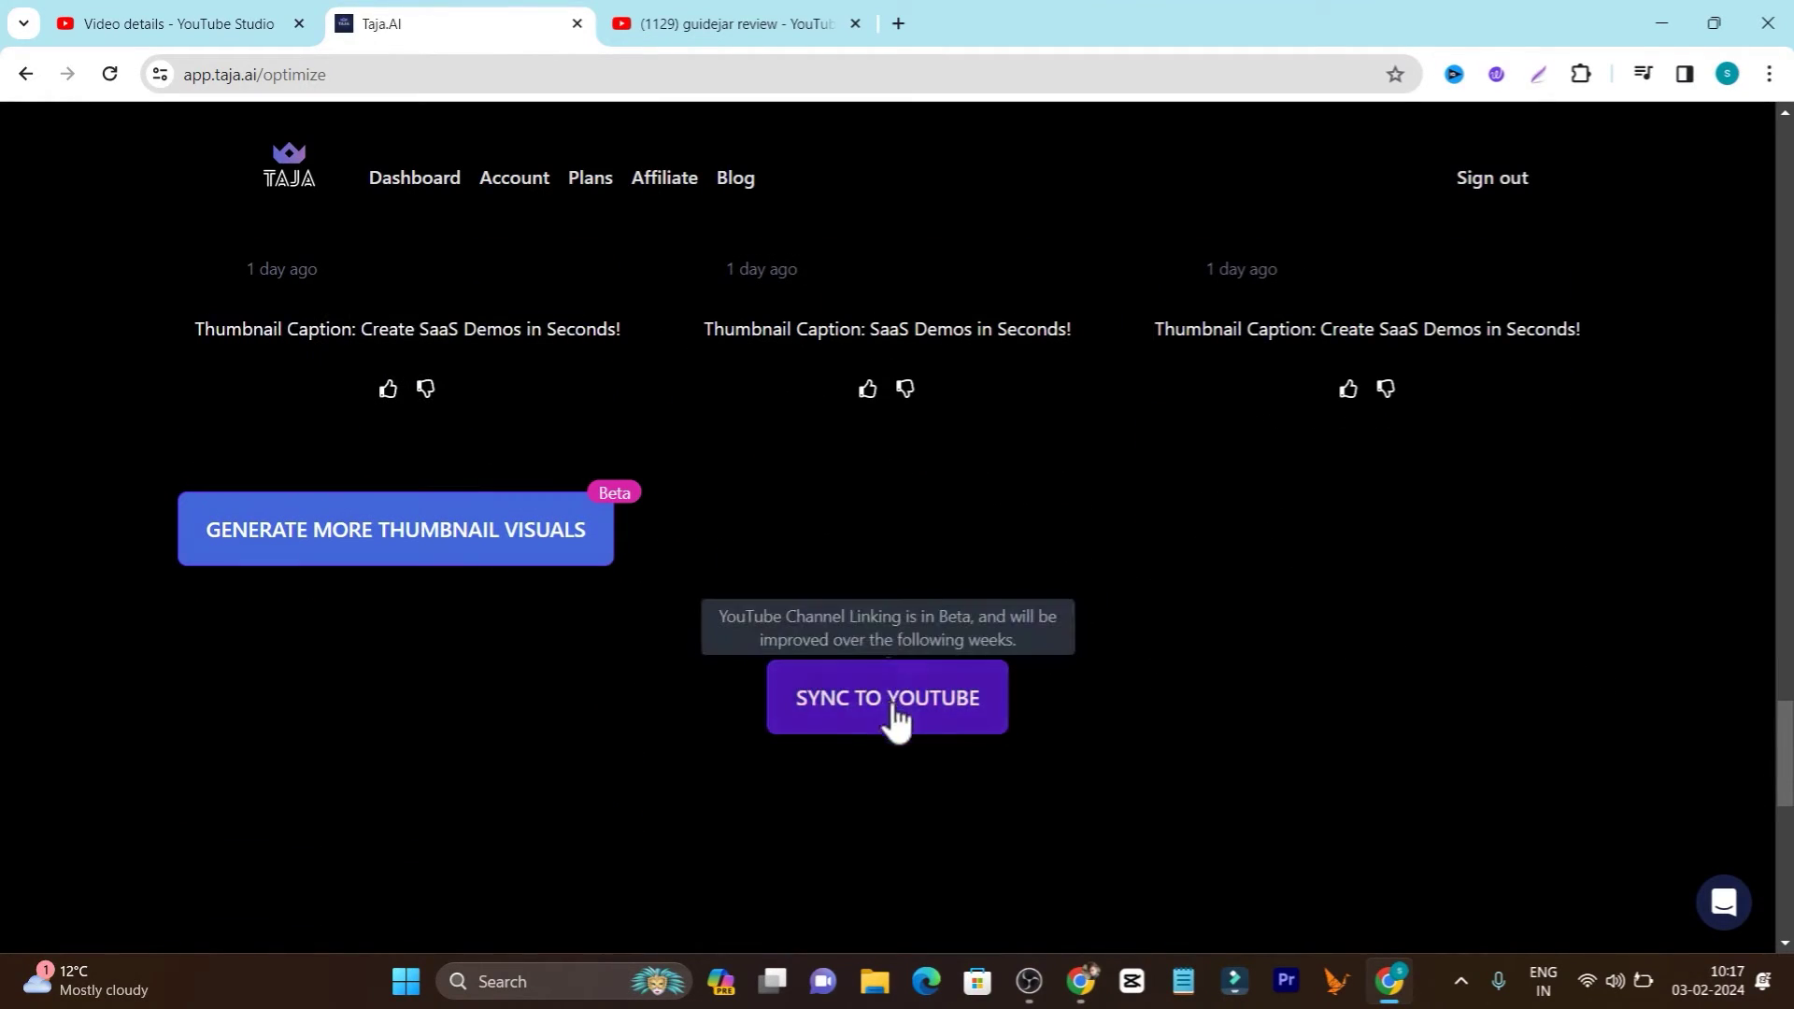
# Switch to YouTube Studio and read the GuideJar video's existing title, description, hashtags and chapters before syncing.
pyautogui.click(745, 9)
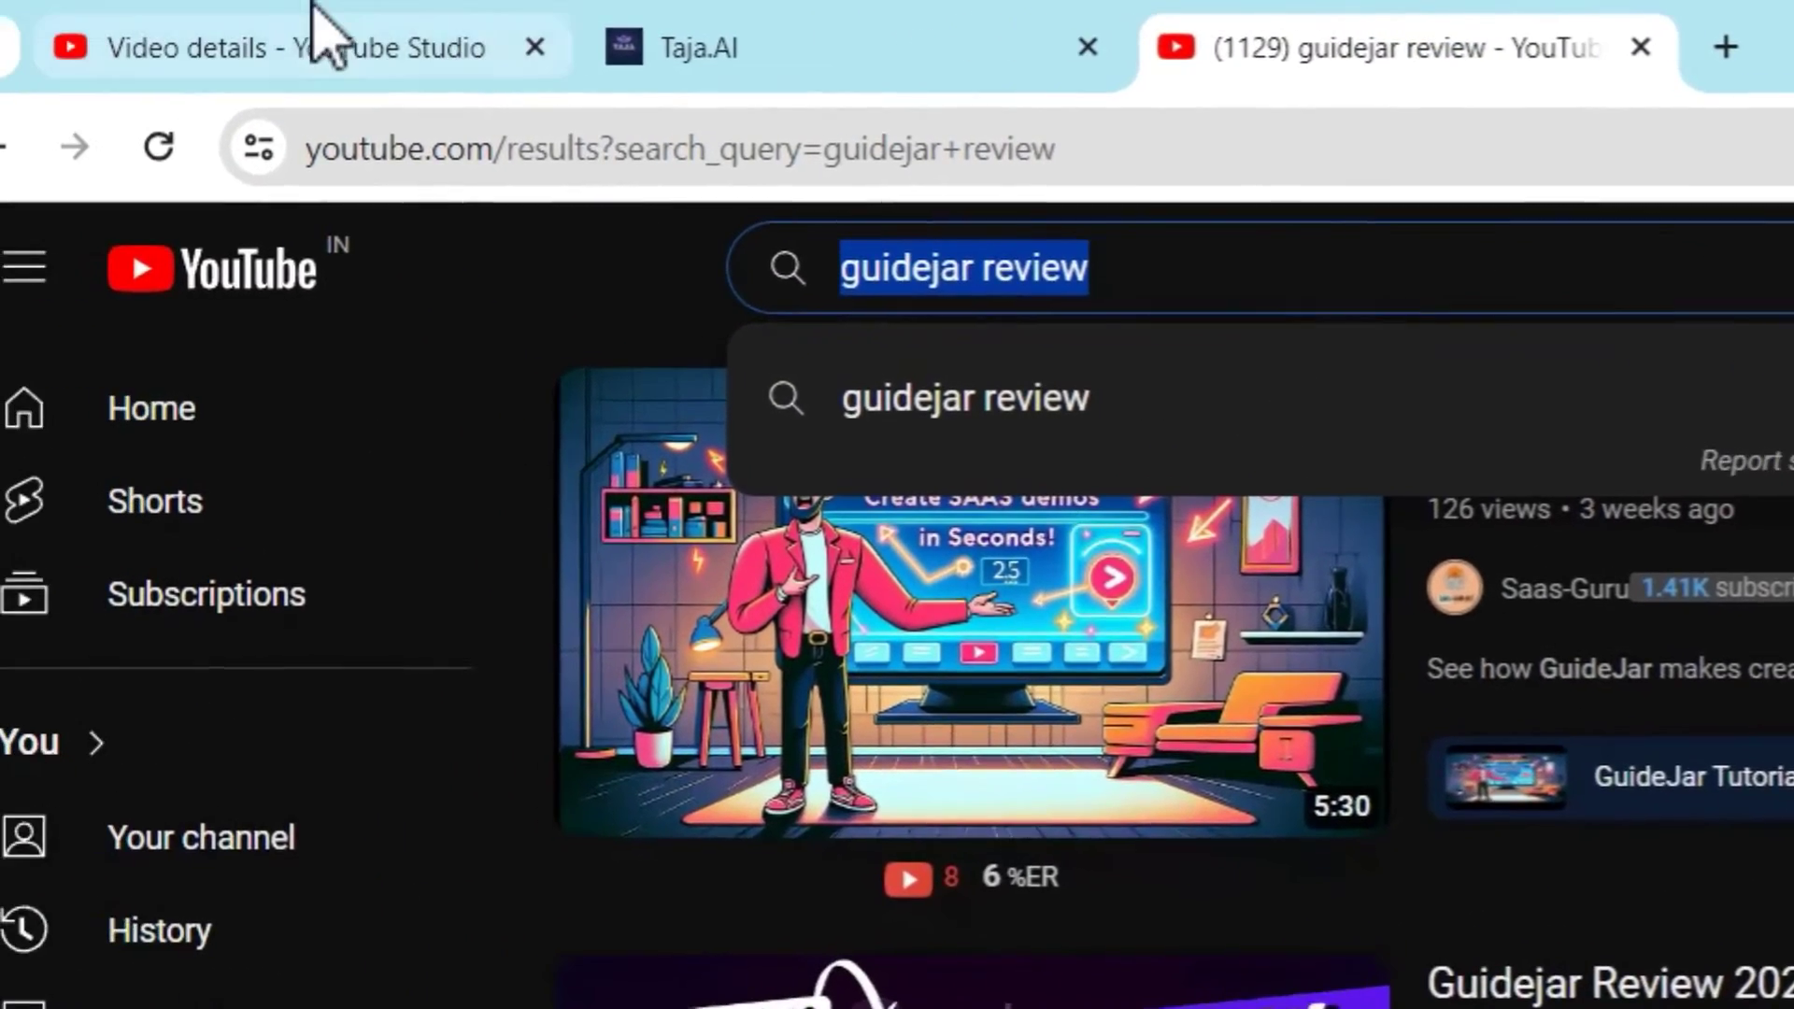
pyautogui.click(201, 24)
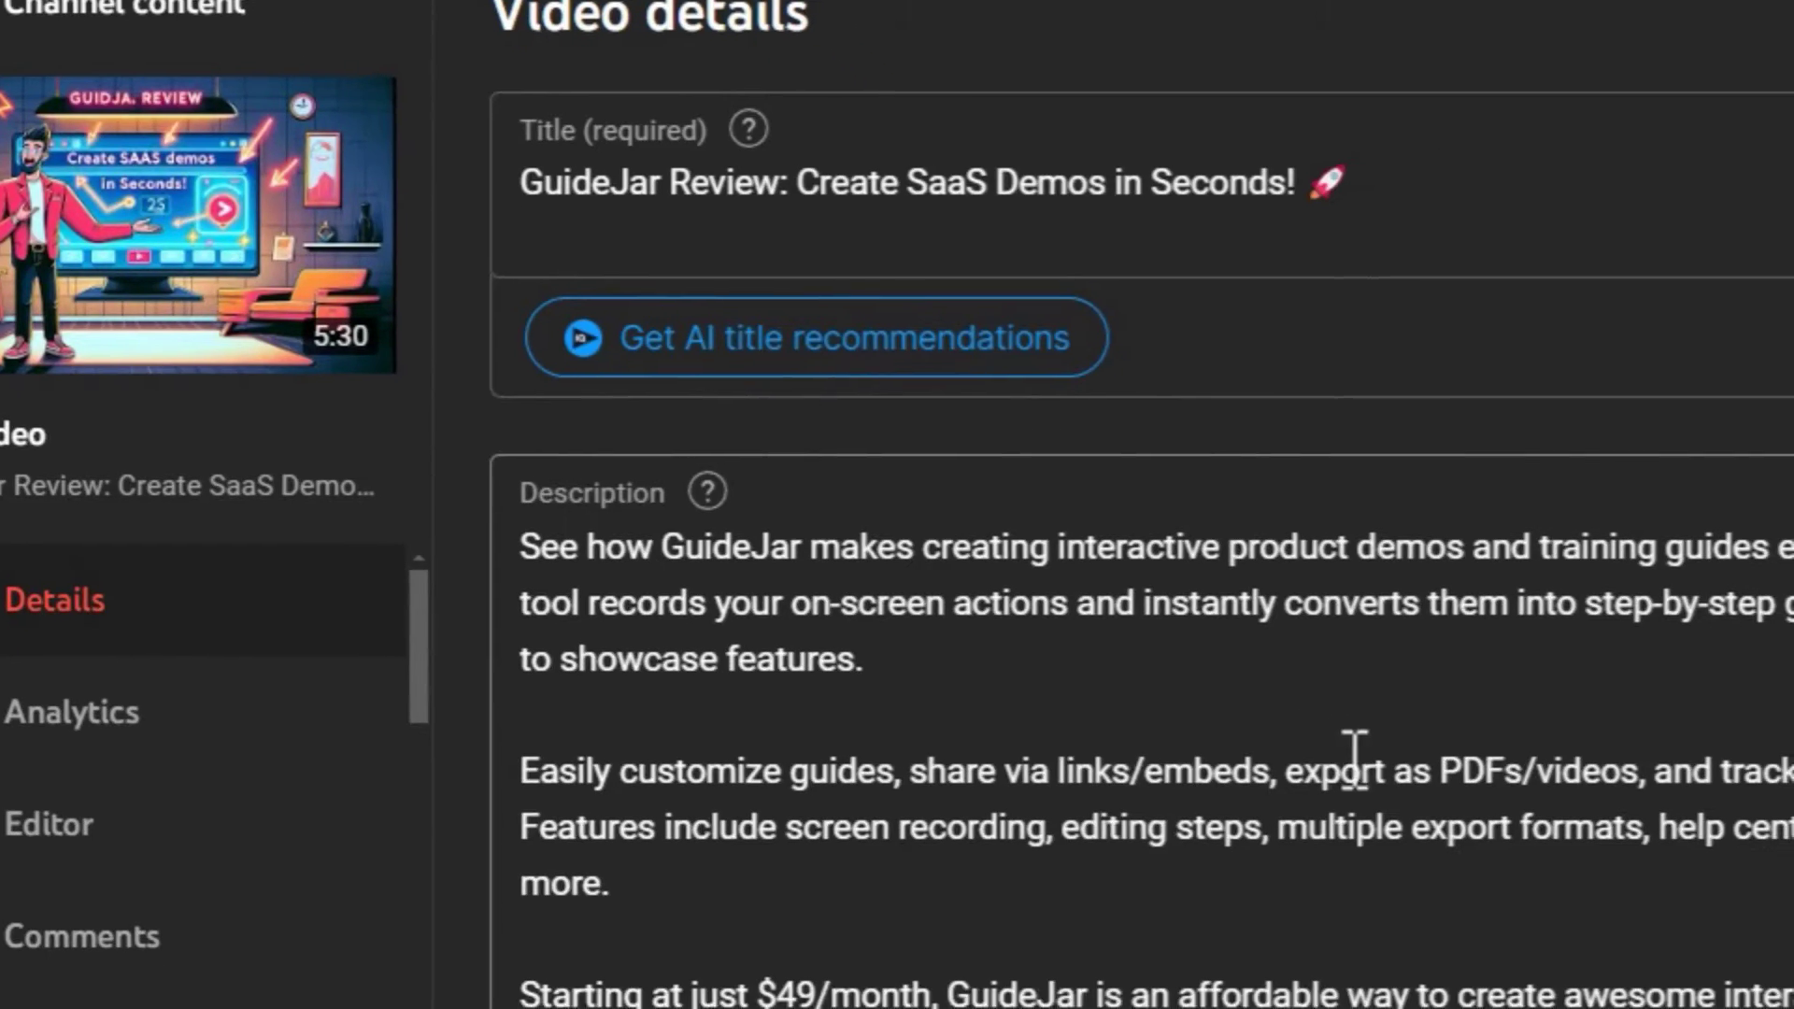
pyautogui.scroll(-5, 940, 688)
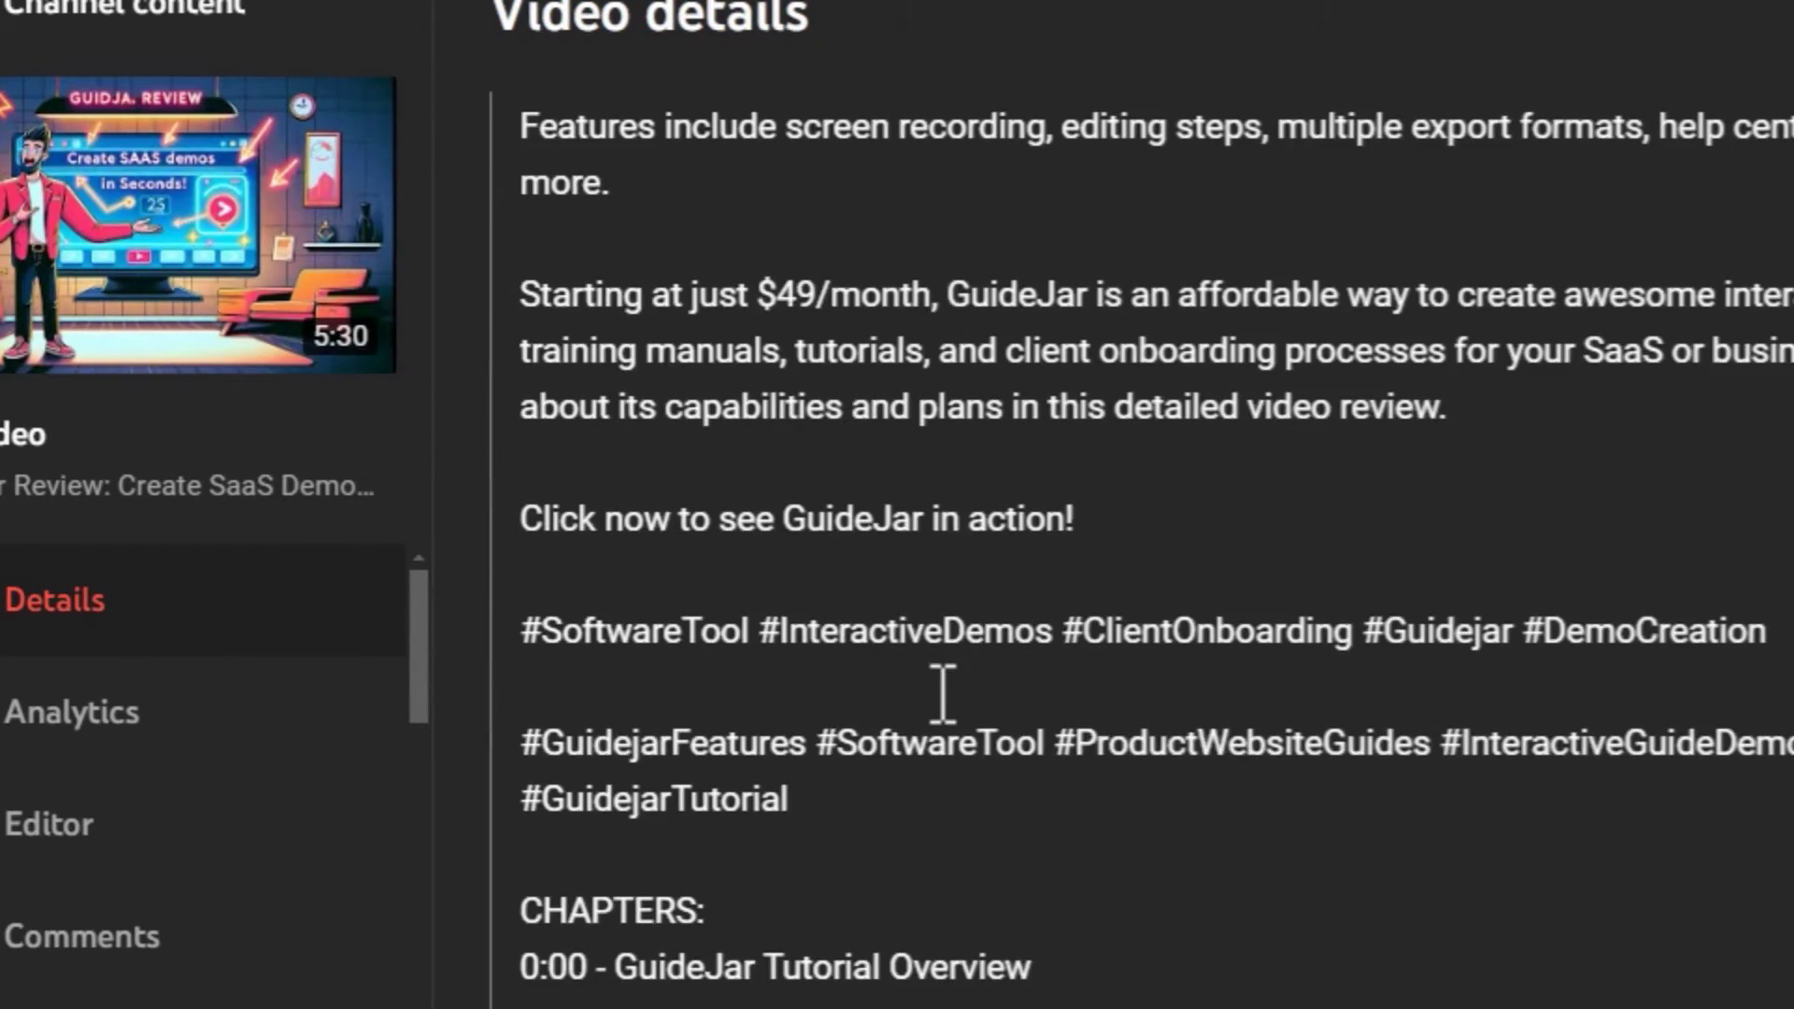
pyautogui.scroll(5, 941, 700)
pyautogui.scroll(-6, 1546, 673)
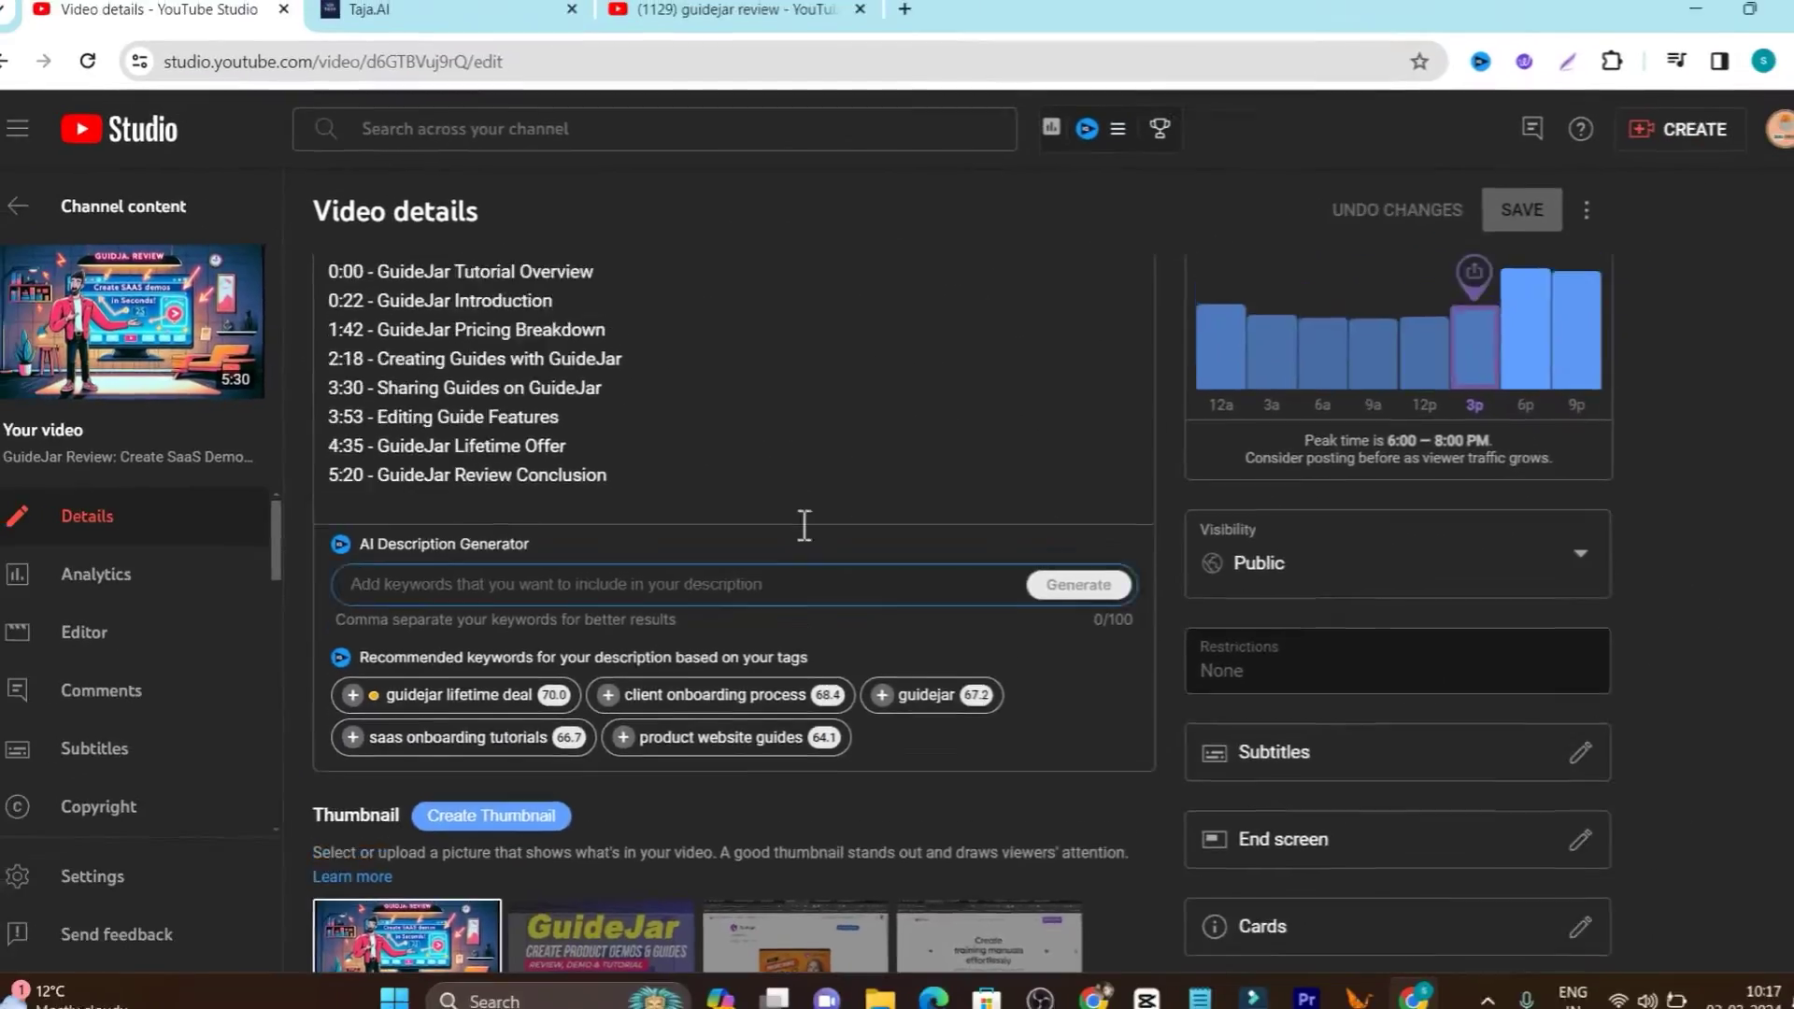
pyautogui.scroll(4, 1084, 620)
# Return to Taja.AI, sync the optimized GuideJar video to YouTube and go to its details in YouTube Studio.
pyautogui.click(495, 17)
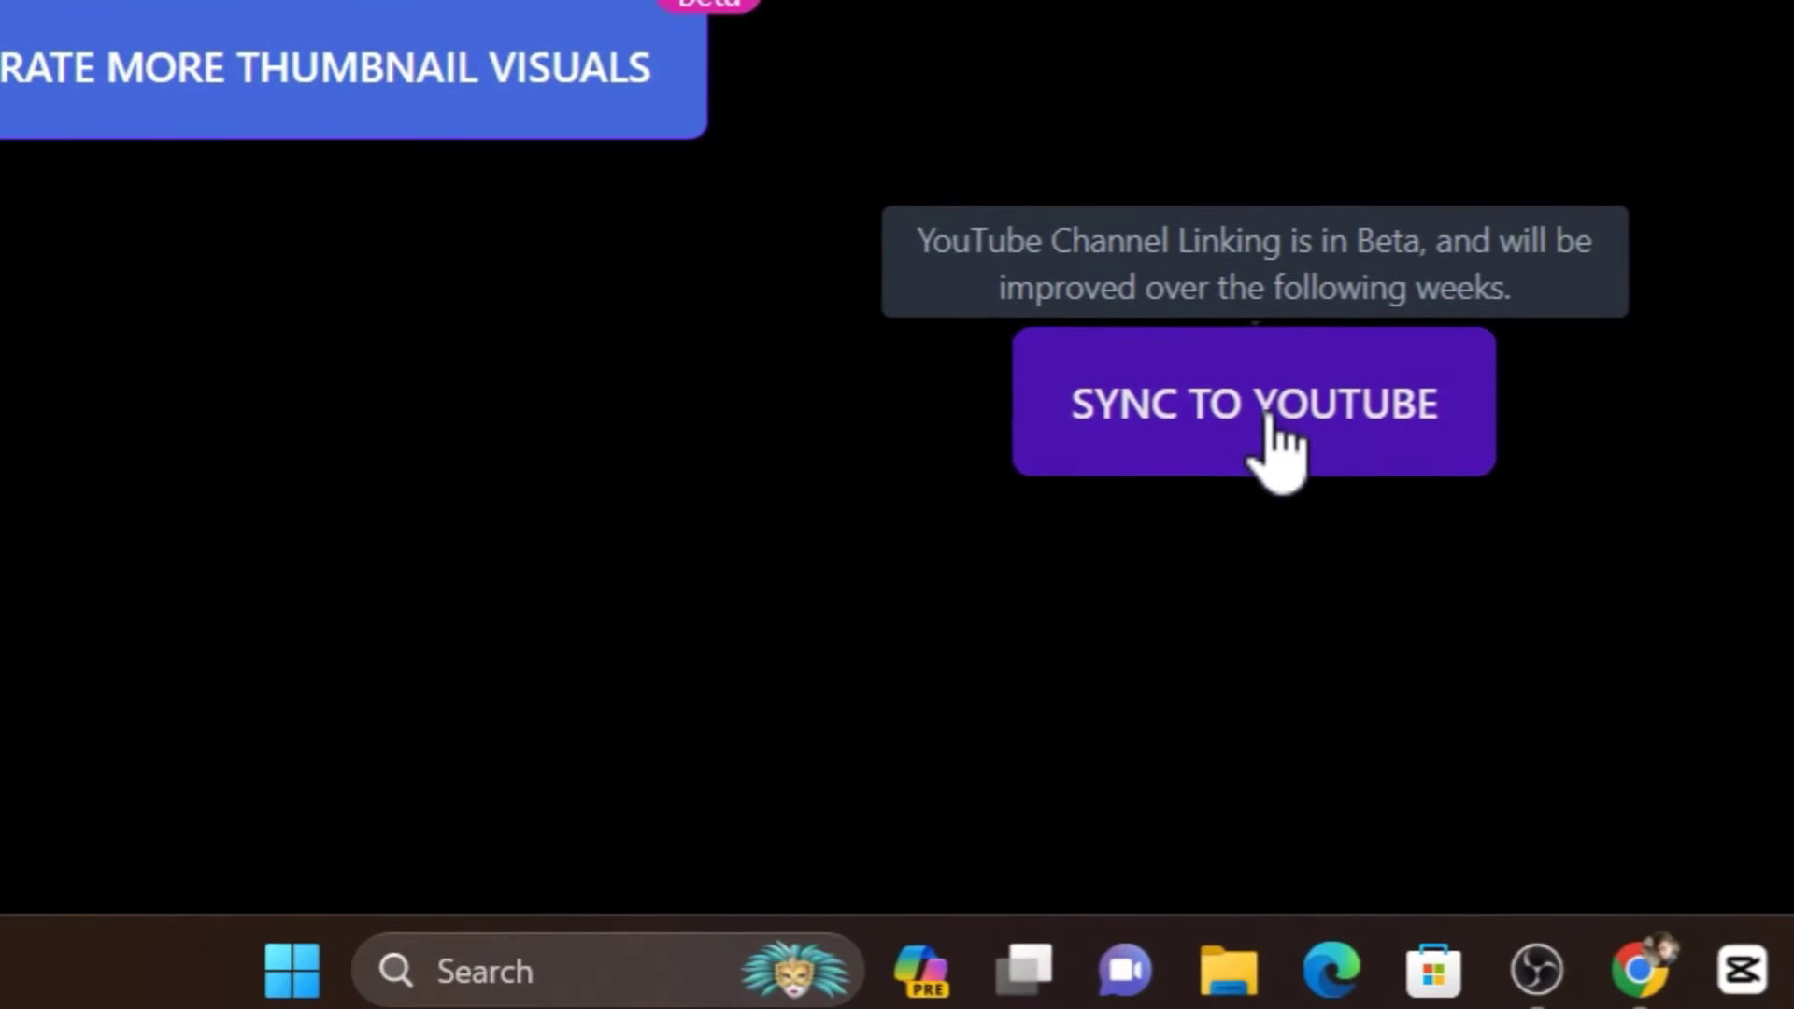
pyautogui.click(902, 710)
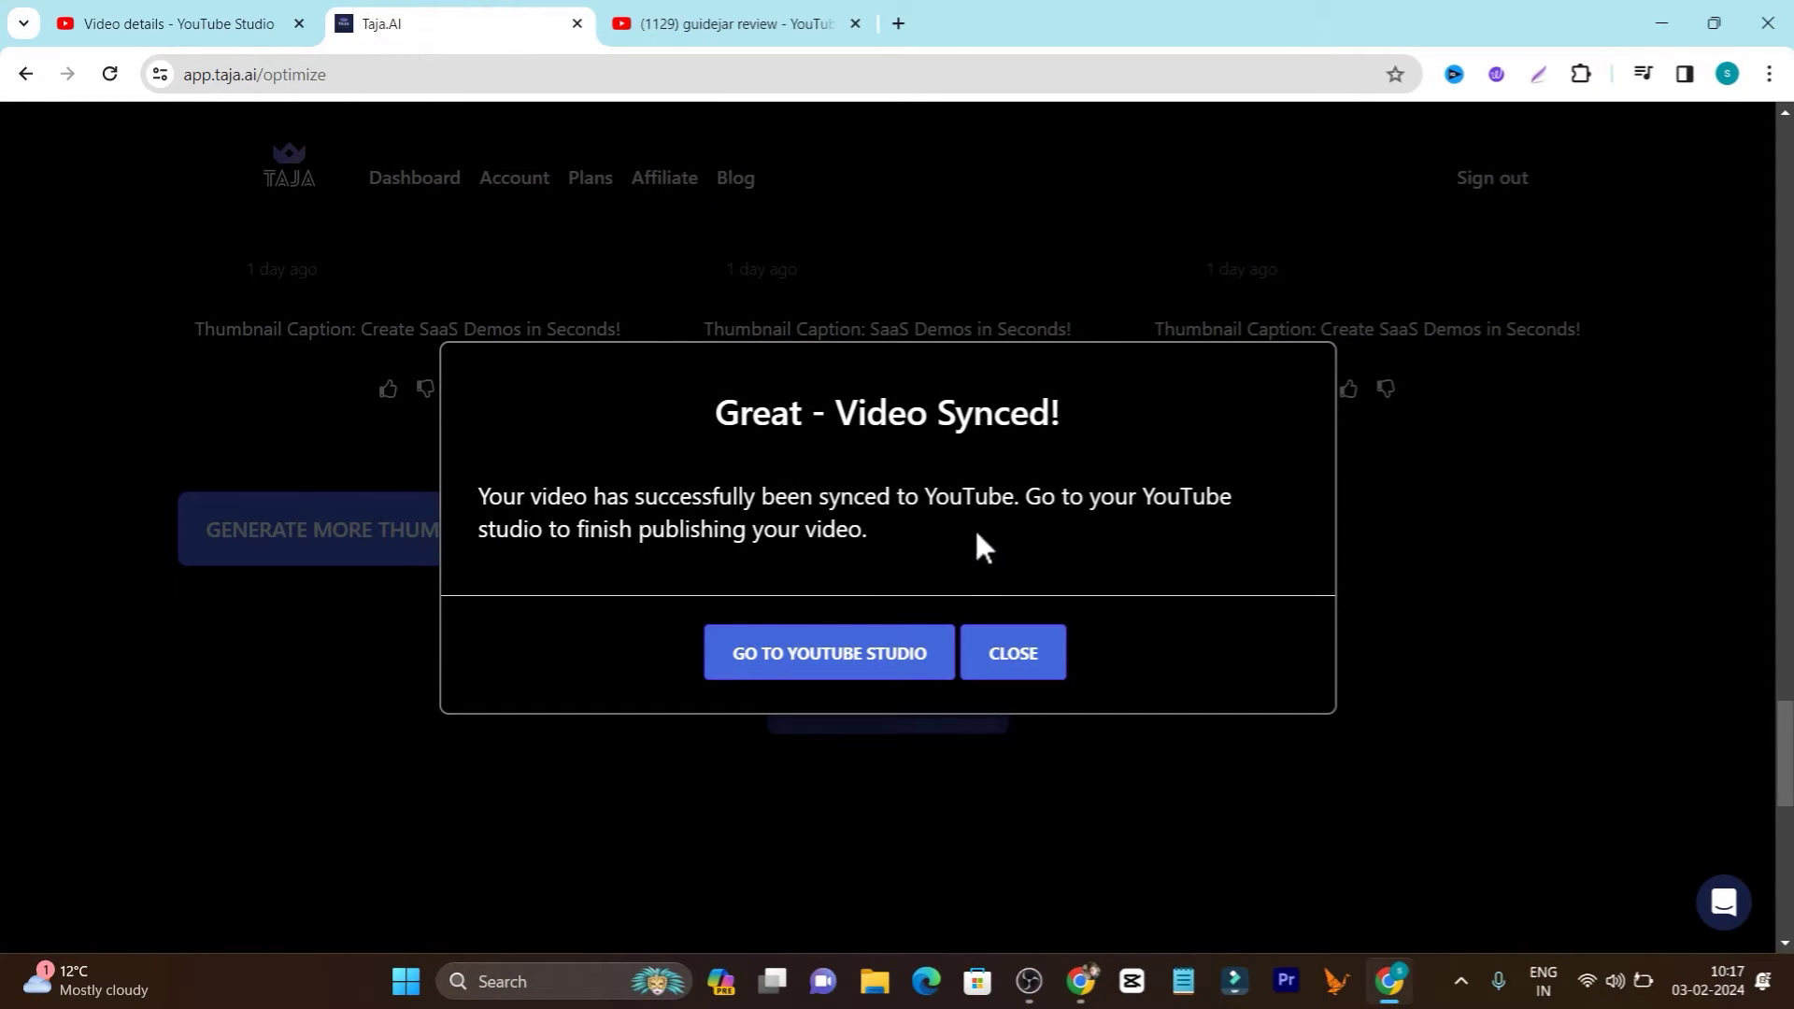
pyautogui.click(799, 663)
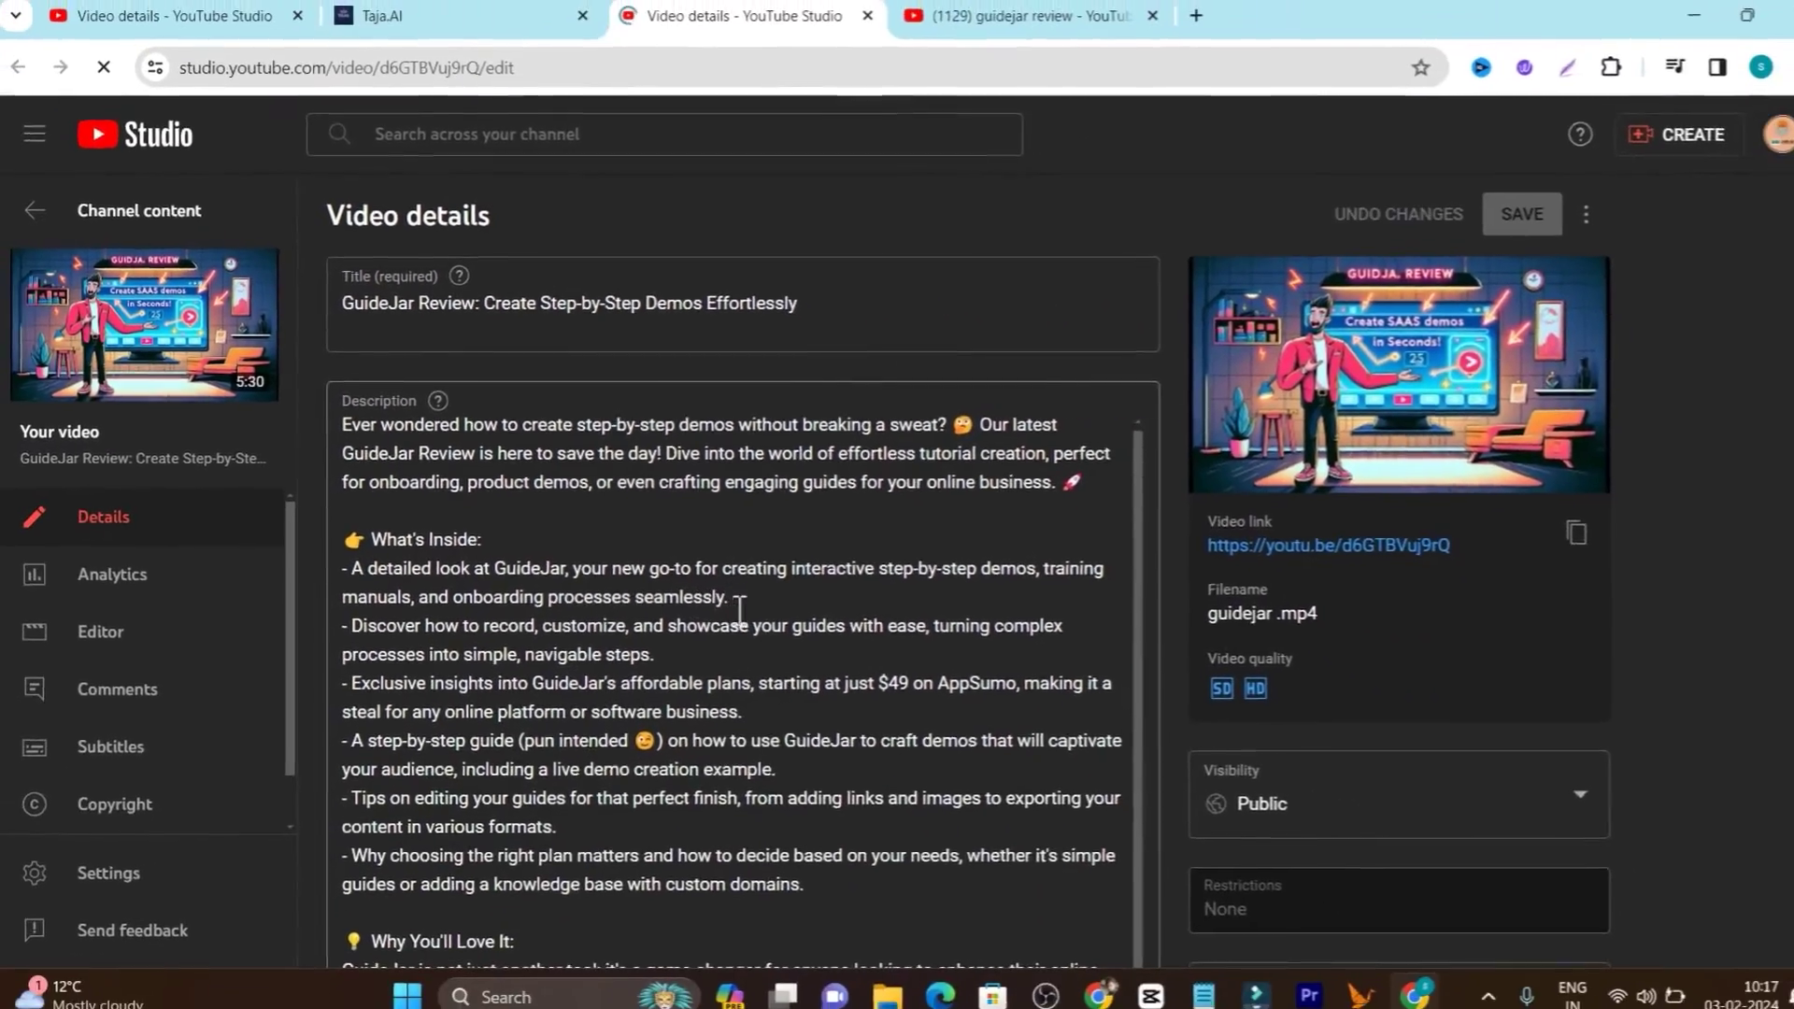
# Compare the synced title, description and chapters with the earlier version still open in YouTube Studio, and check the thumbnail section.
pyautogui.scroll(-10, 1015, 935)
pyautogui.scroll(10, 686, 657)
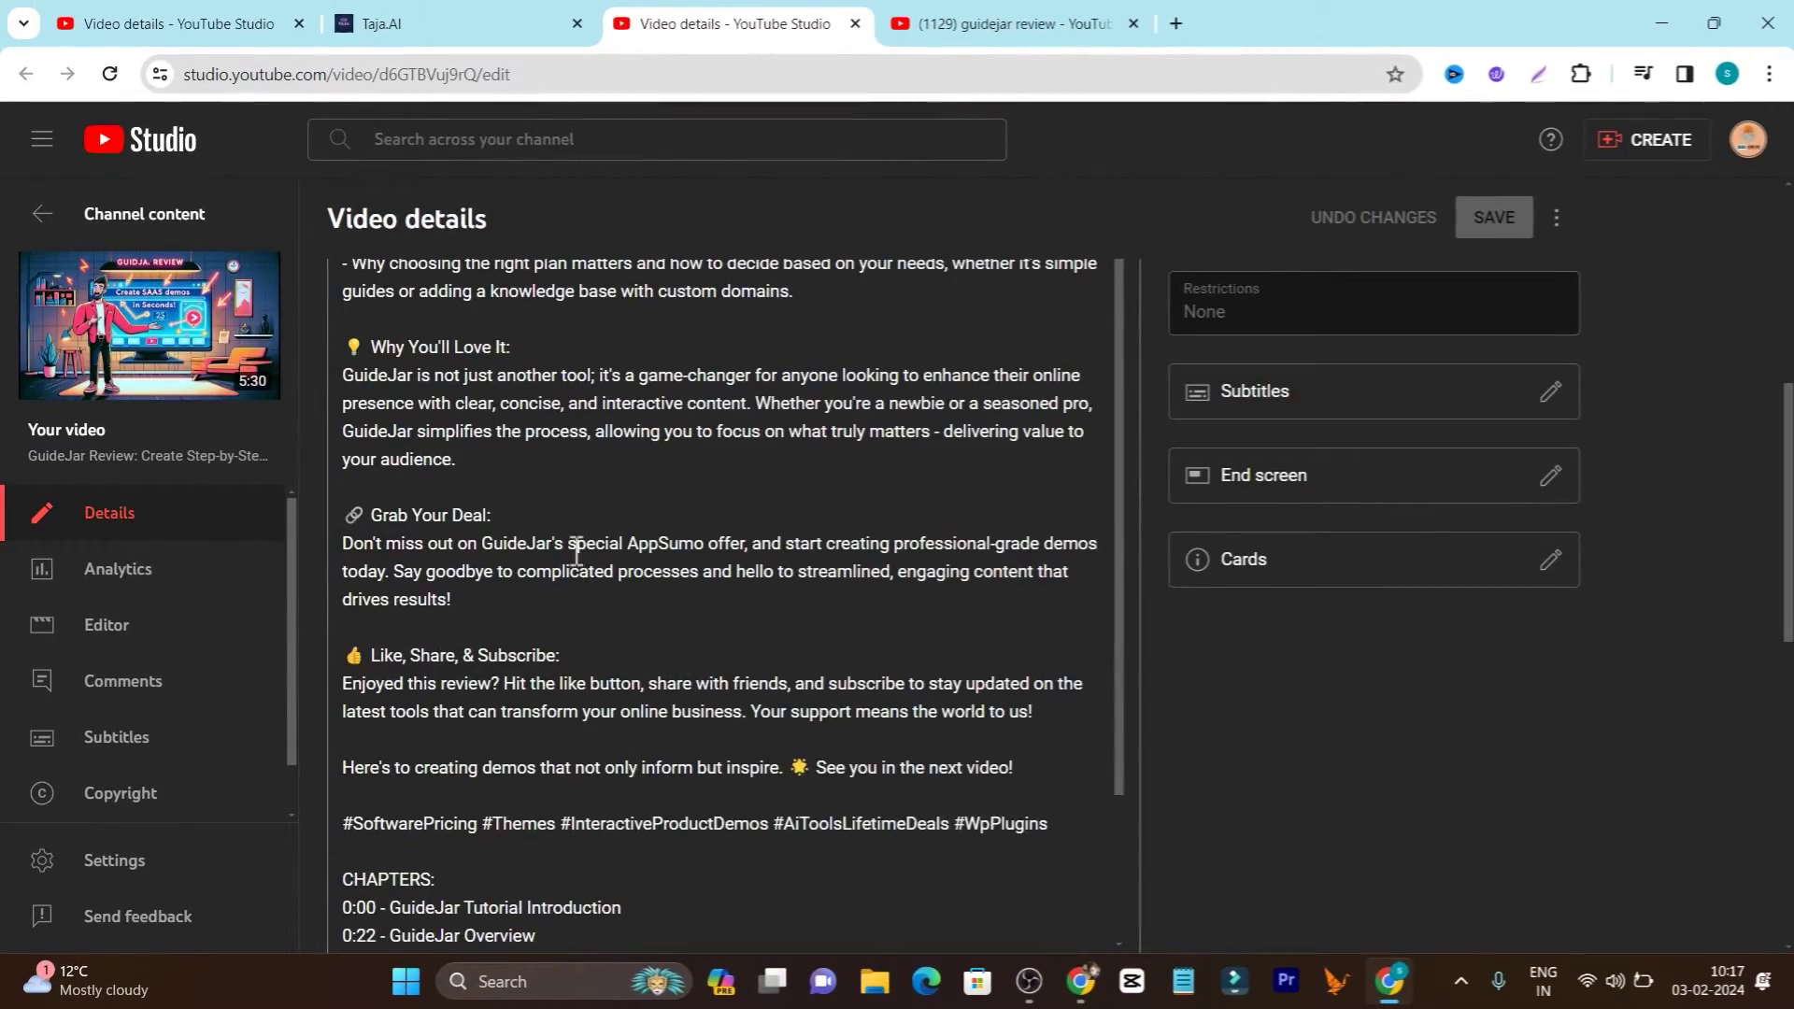
pyautogui.click(179, 22)
pyautogui.scroll(10, 713, 635)
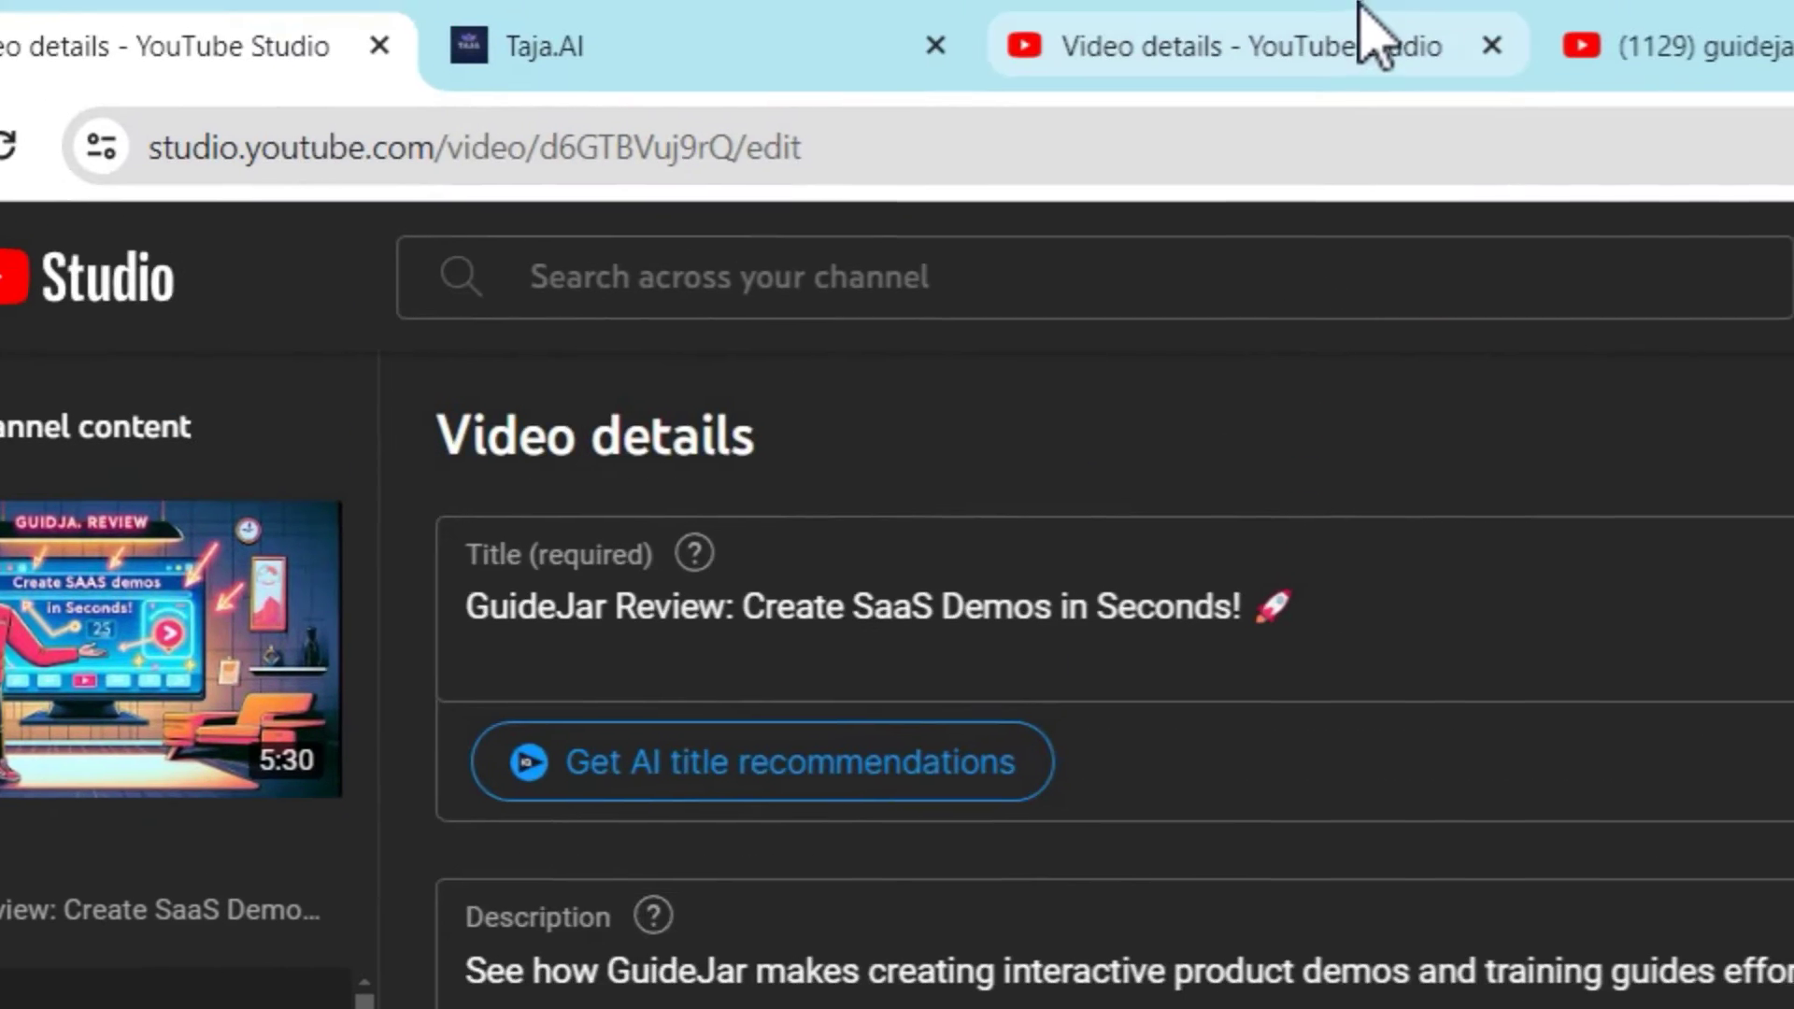
pyautogui.click(1373, 32)
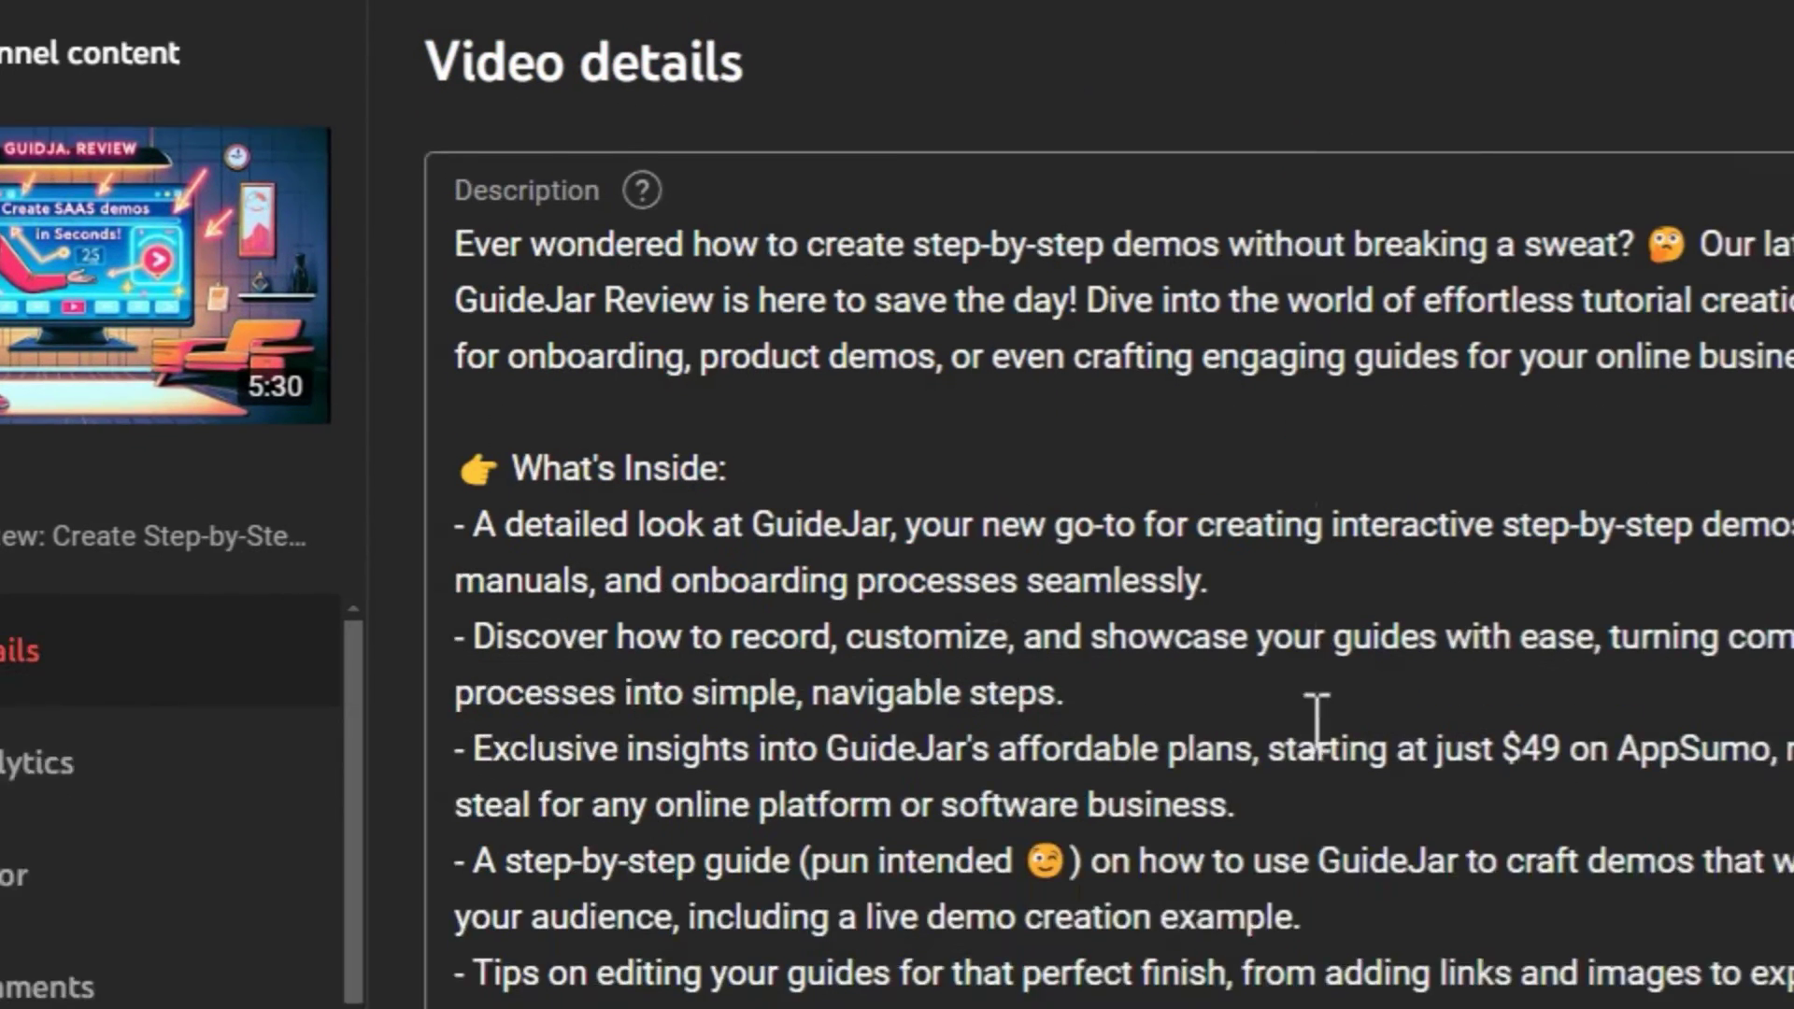
pyautogui.scroll(-5, 1308, 673)
pyautogui.scroll(-15, 1184, 705)
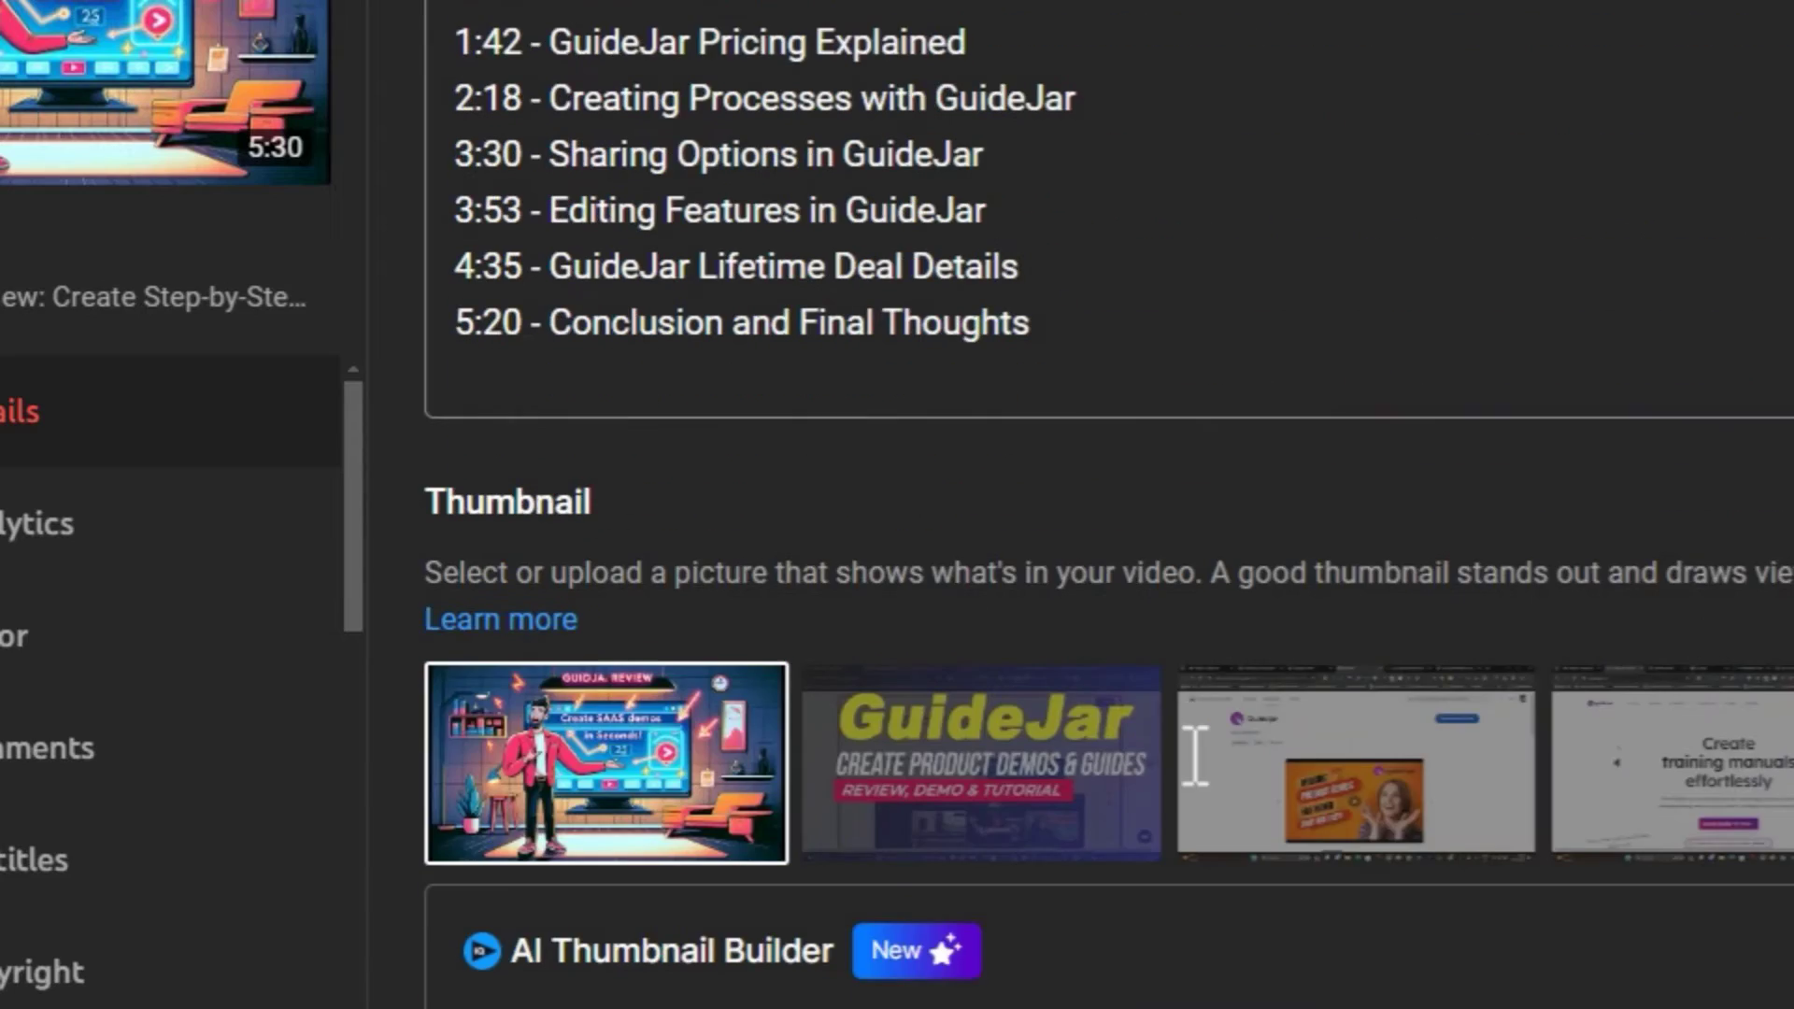
pyautogui.scroll(15, 1285, 757)
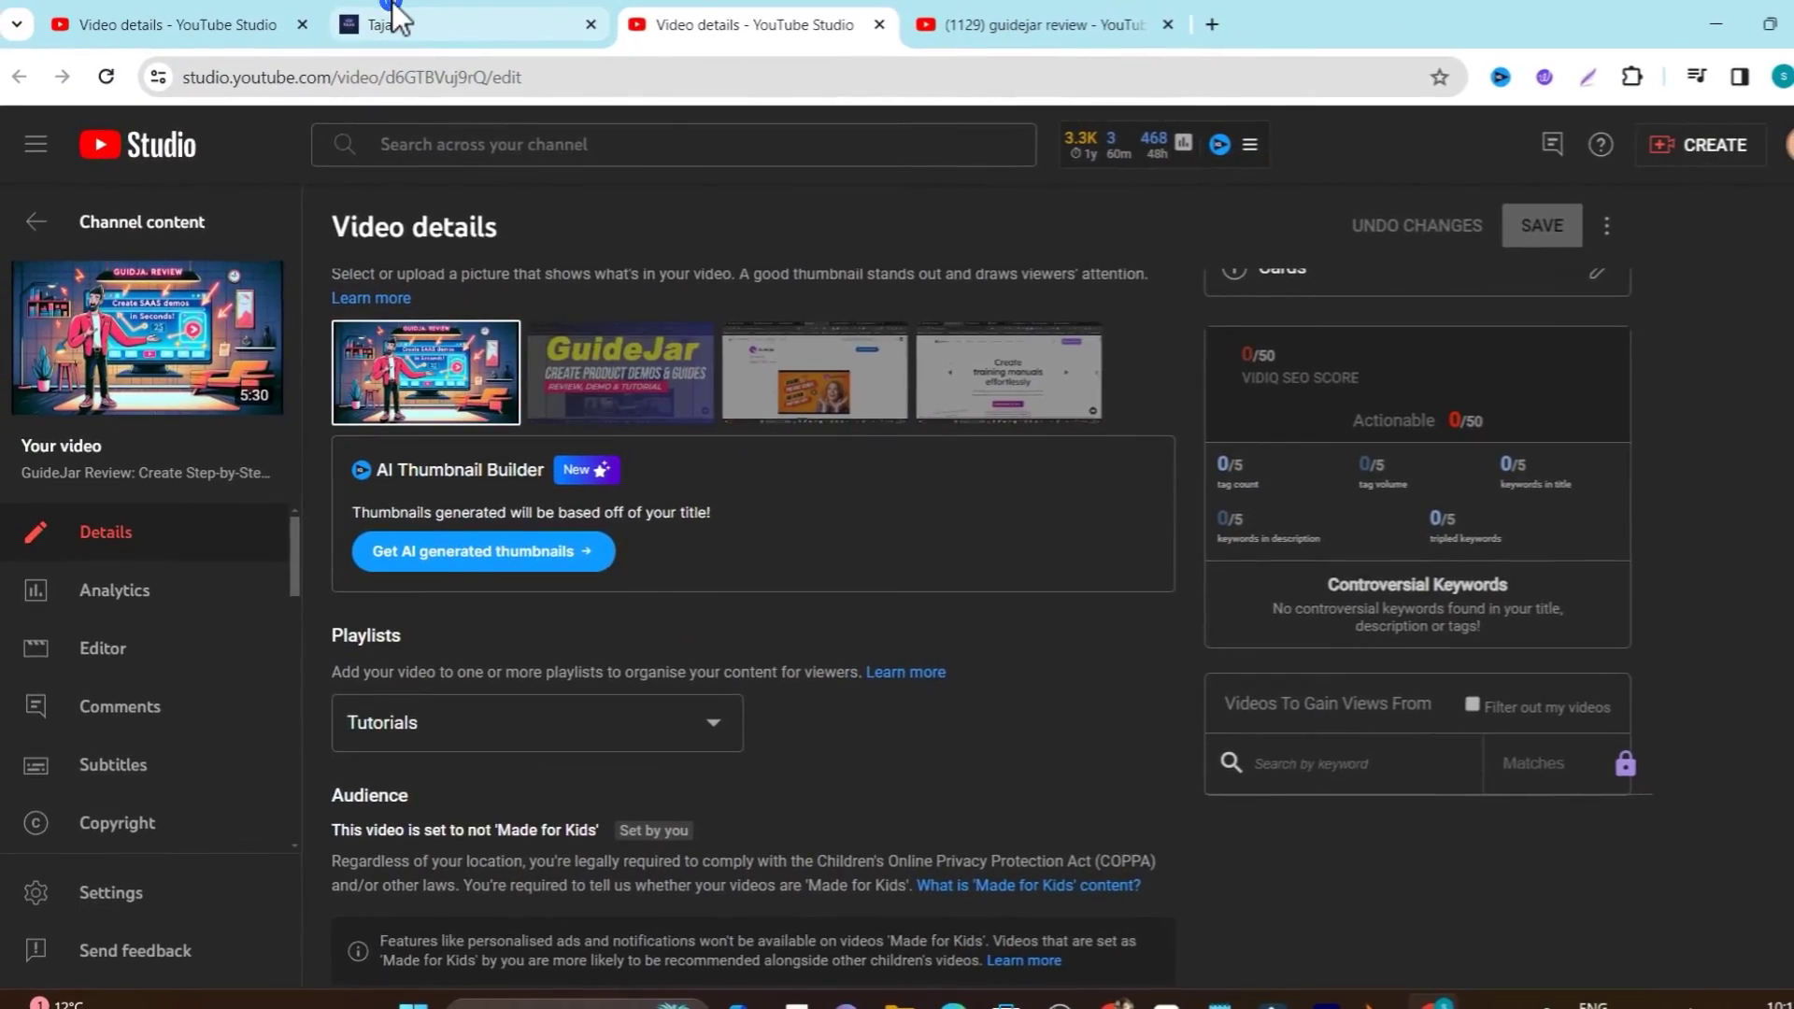
# Switch back to Taja.AI, glance over the thumbnail suggestions and return to the dashboard.
pyautogui.click(383, 28)
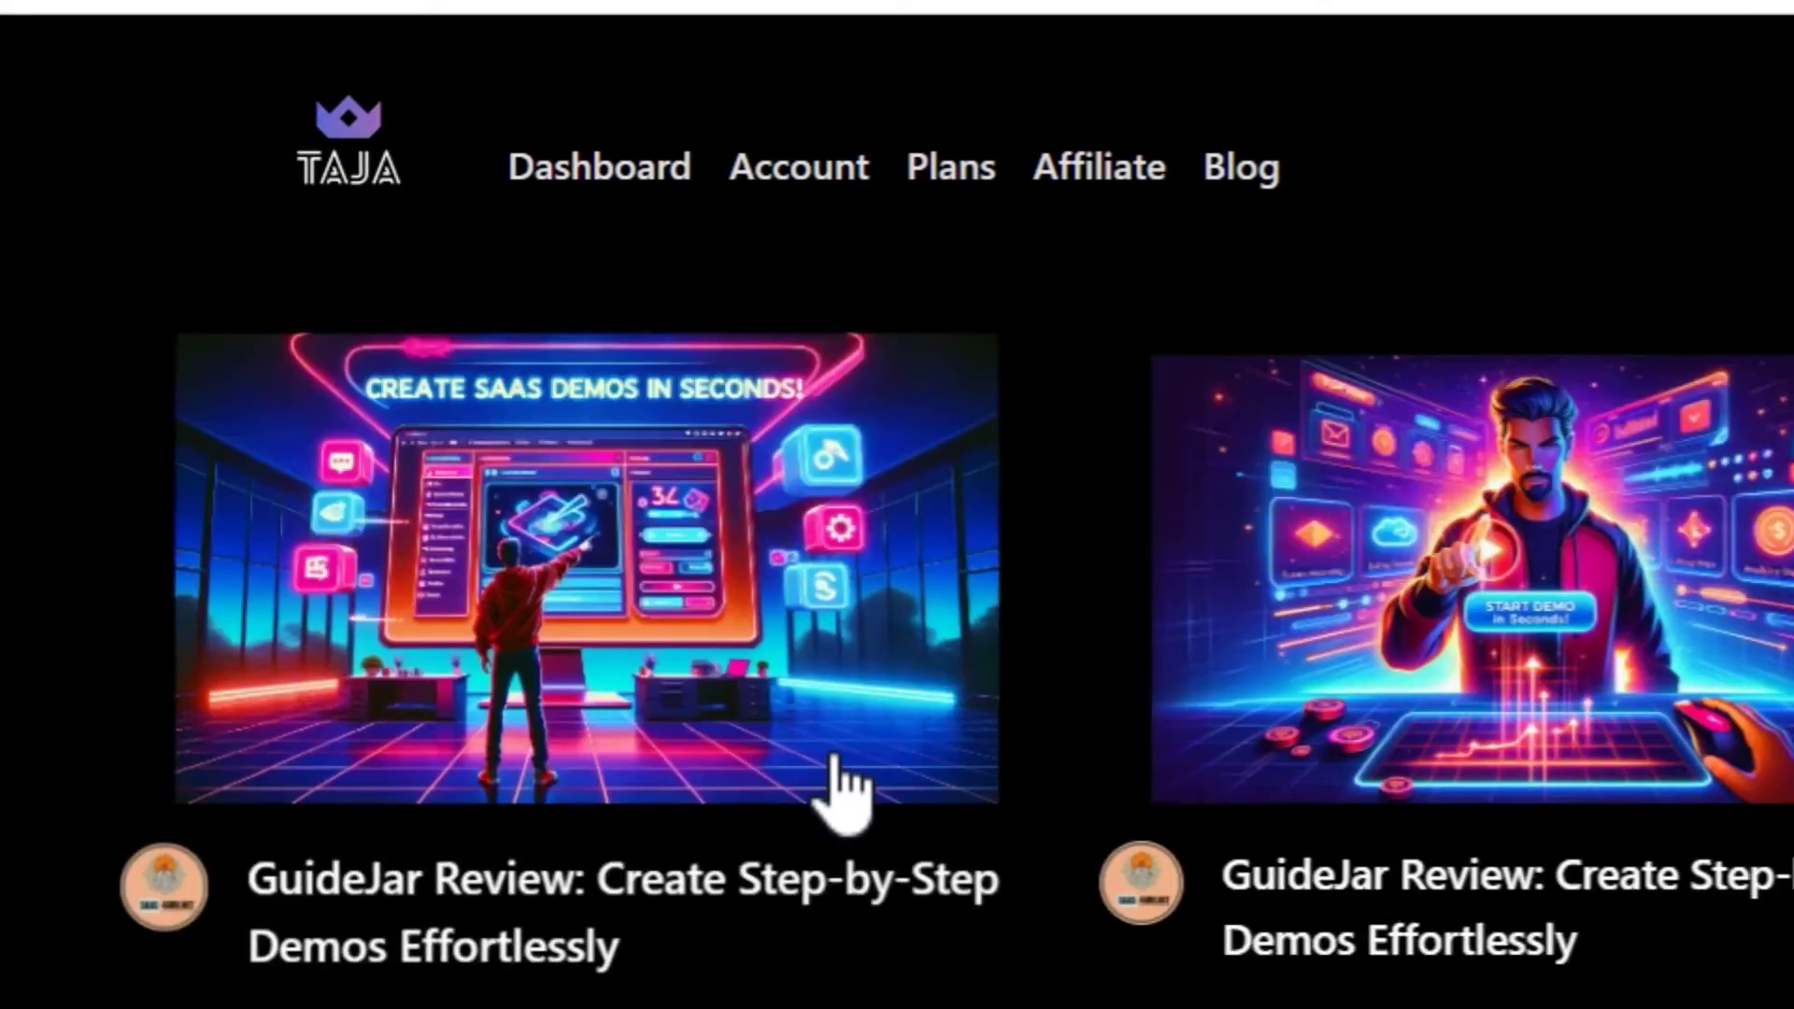
pyautogui.scroll(-5, 840, 784)
pyautogui.scroll(10, 841, 785)
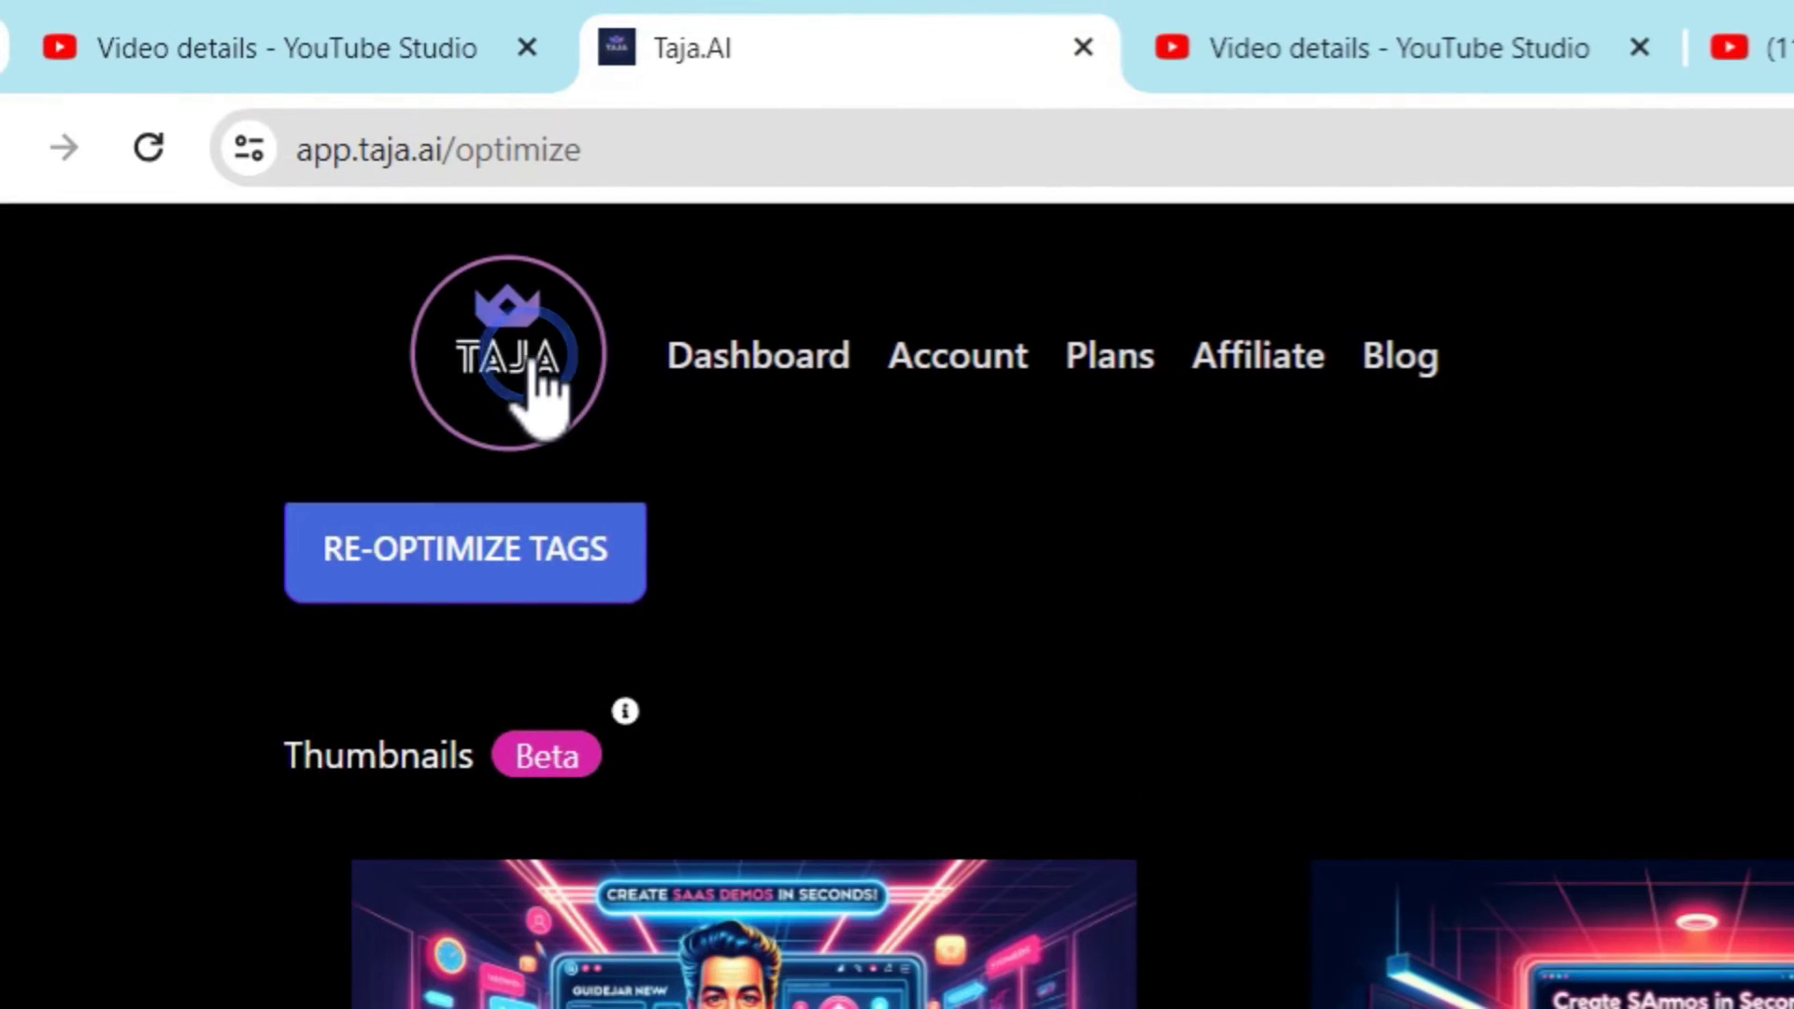
pyautogui.click(532, 366)
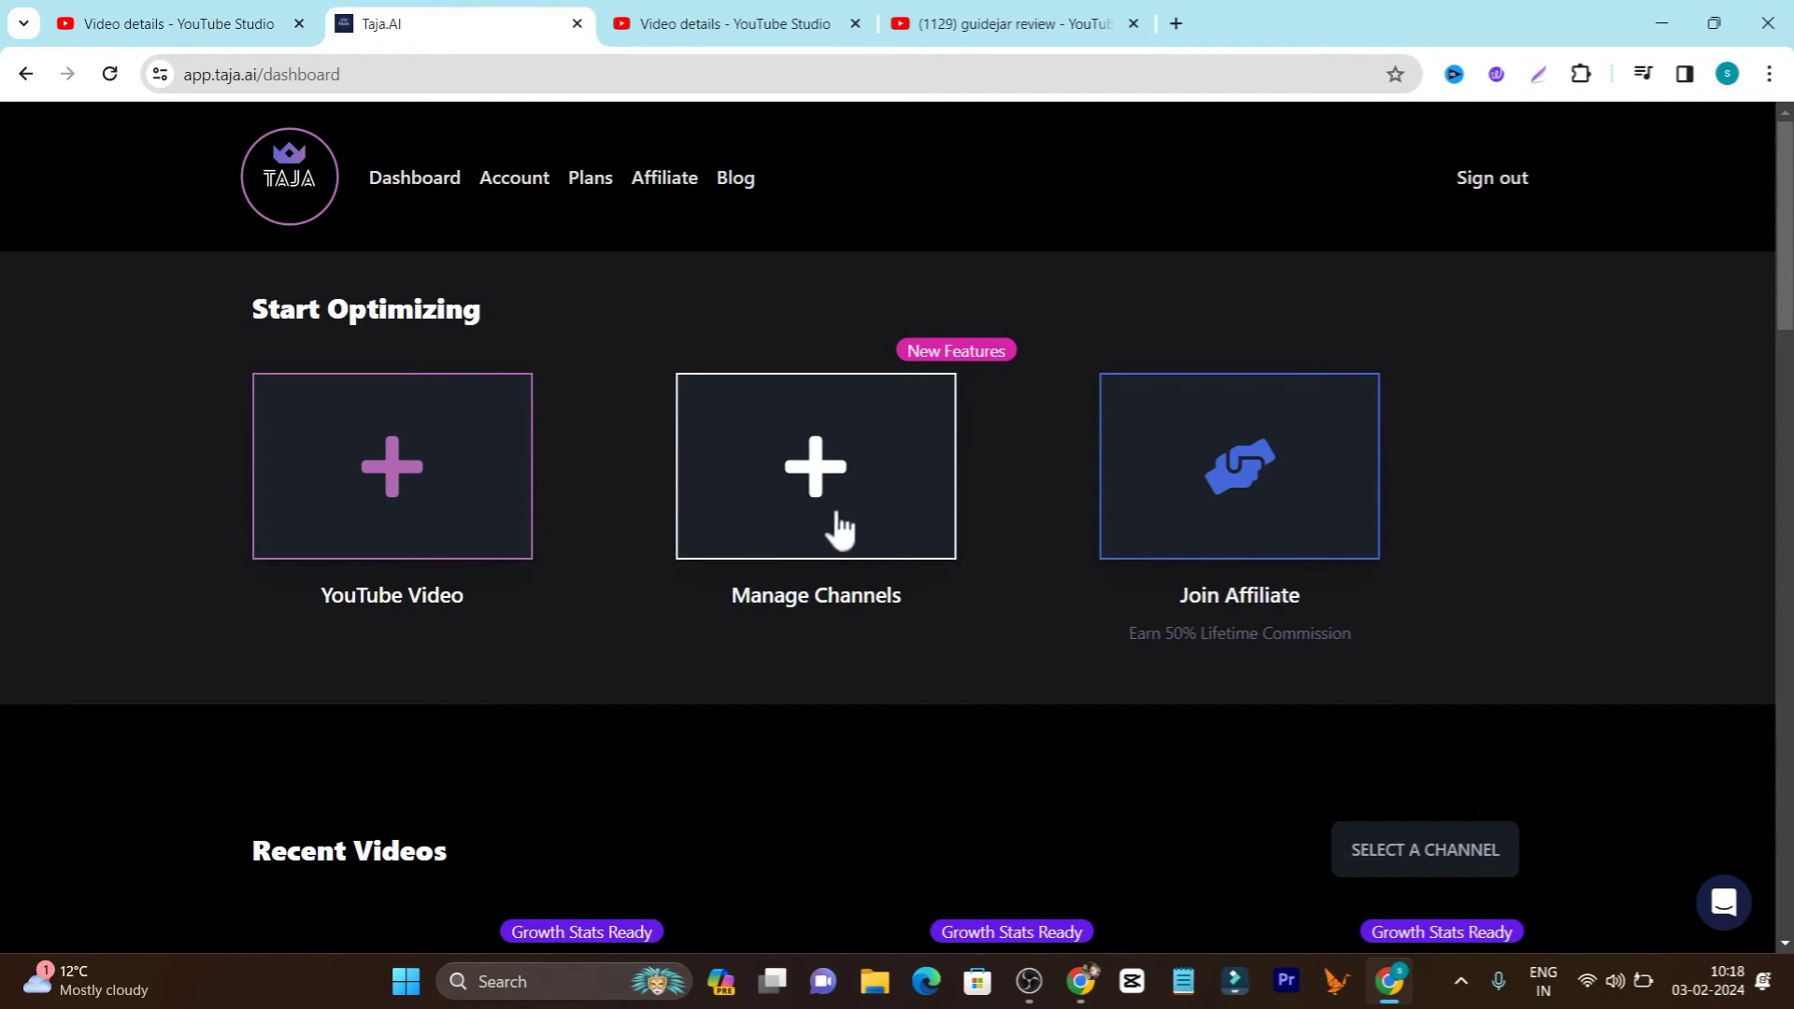
# Browse the channel's recent videos and their growth stats labels, and view the affiliate commission offer on the dashboard.
pyautogui.scroll(-2, 981, 519)
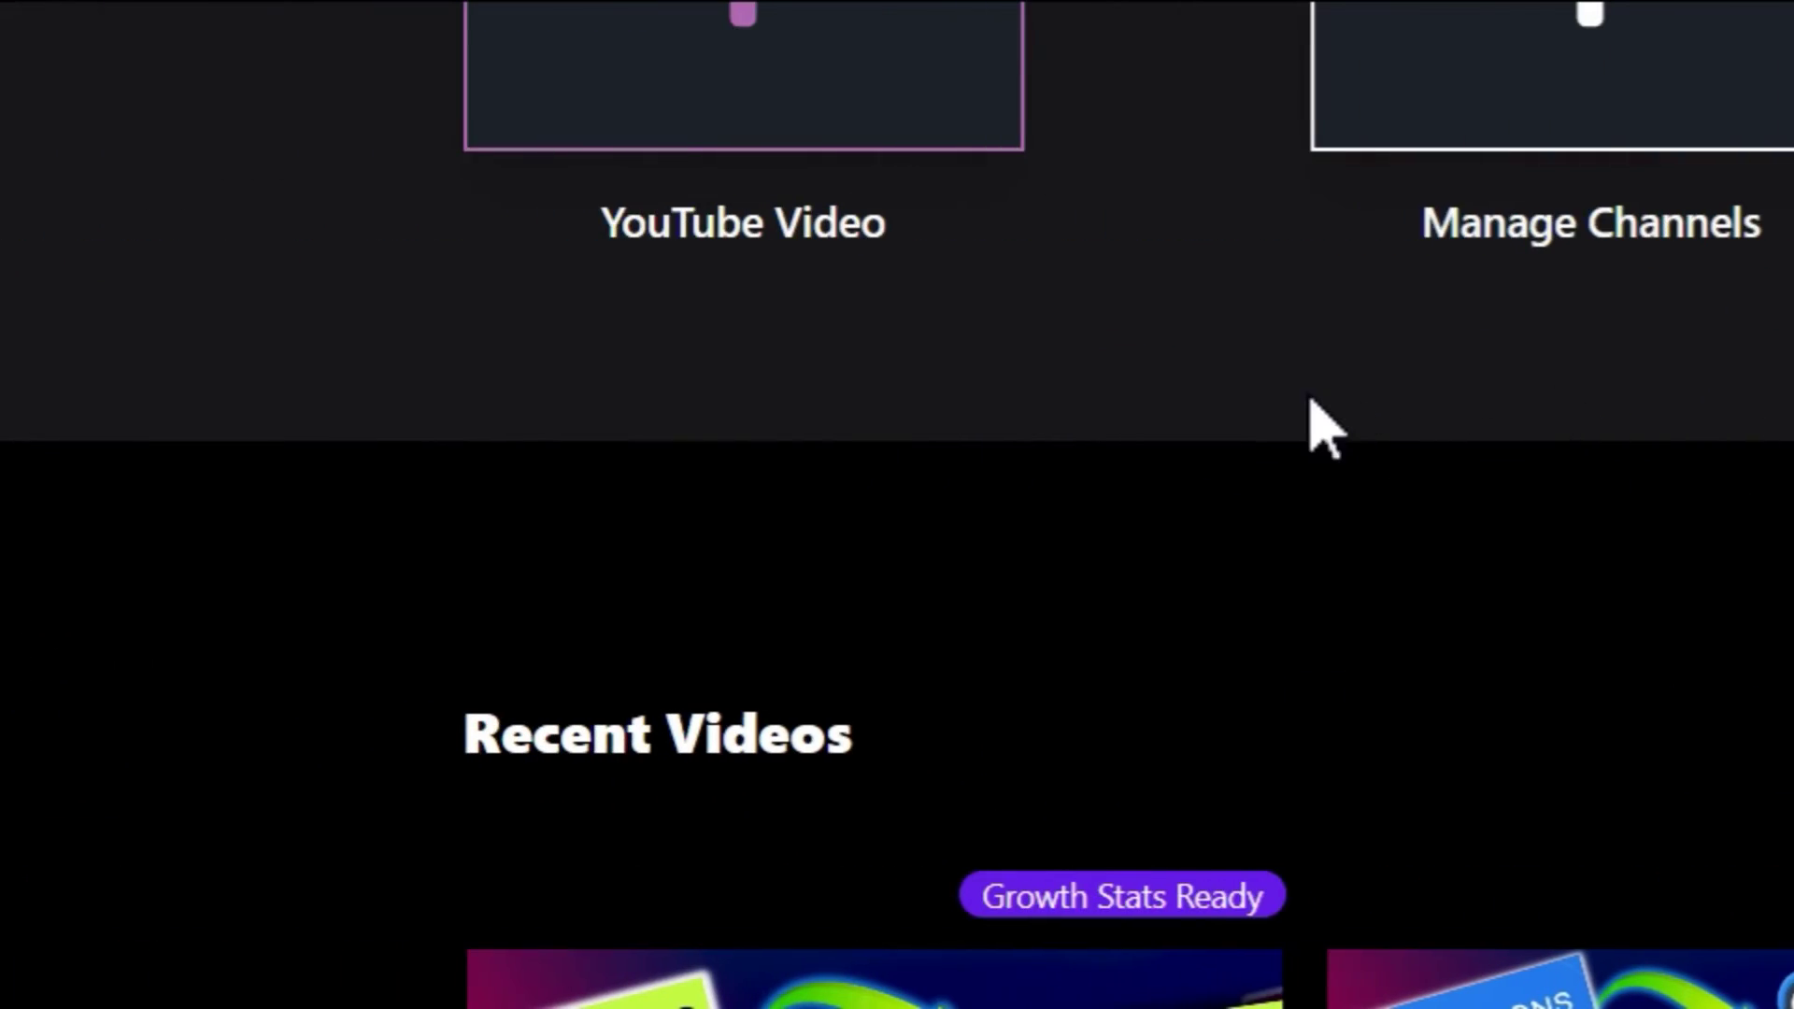
pyautogui.scroll(-8, 8, 421)
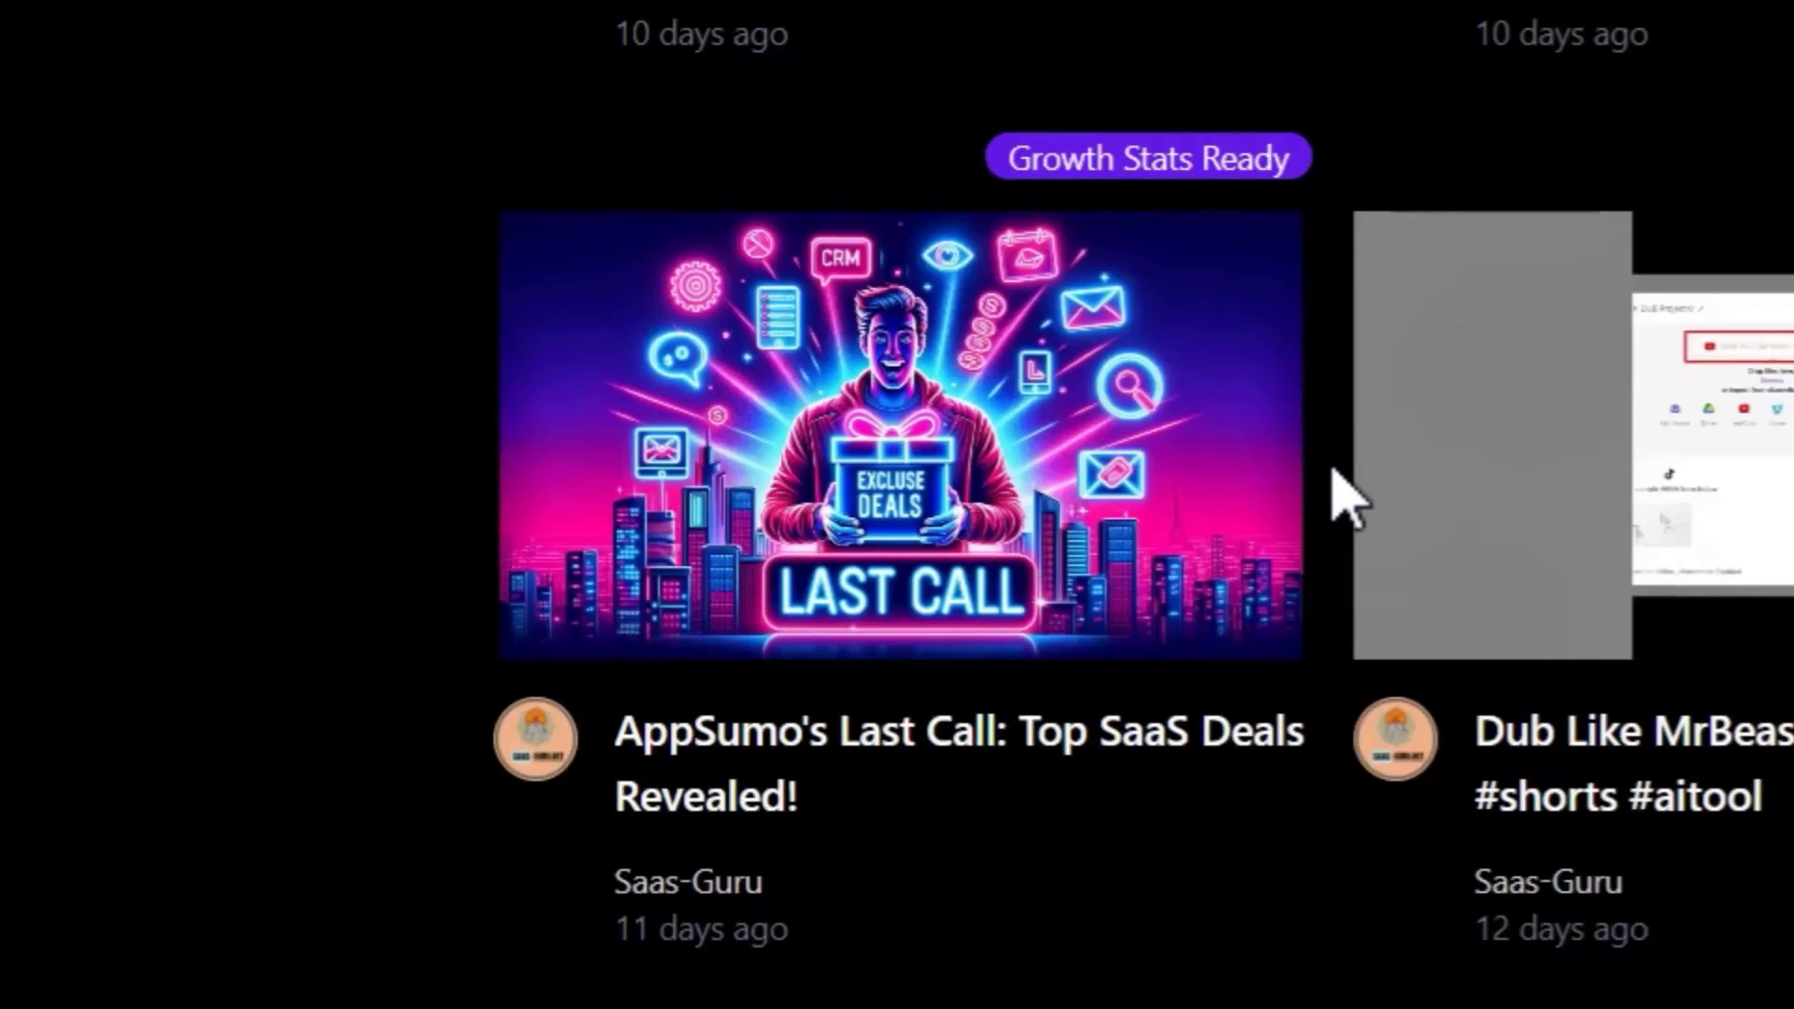
pyautogui.scroll(-5, 1343, 509)
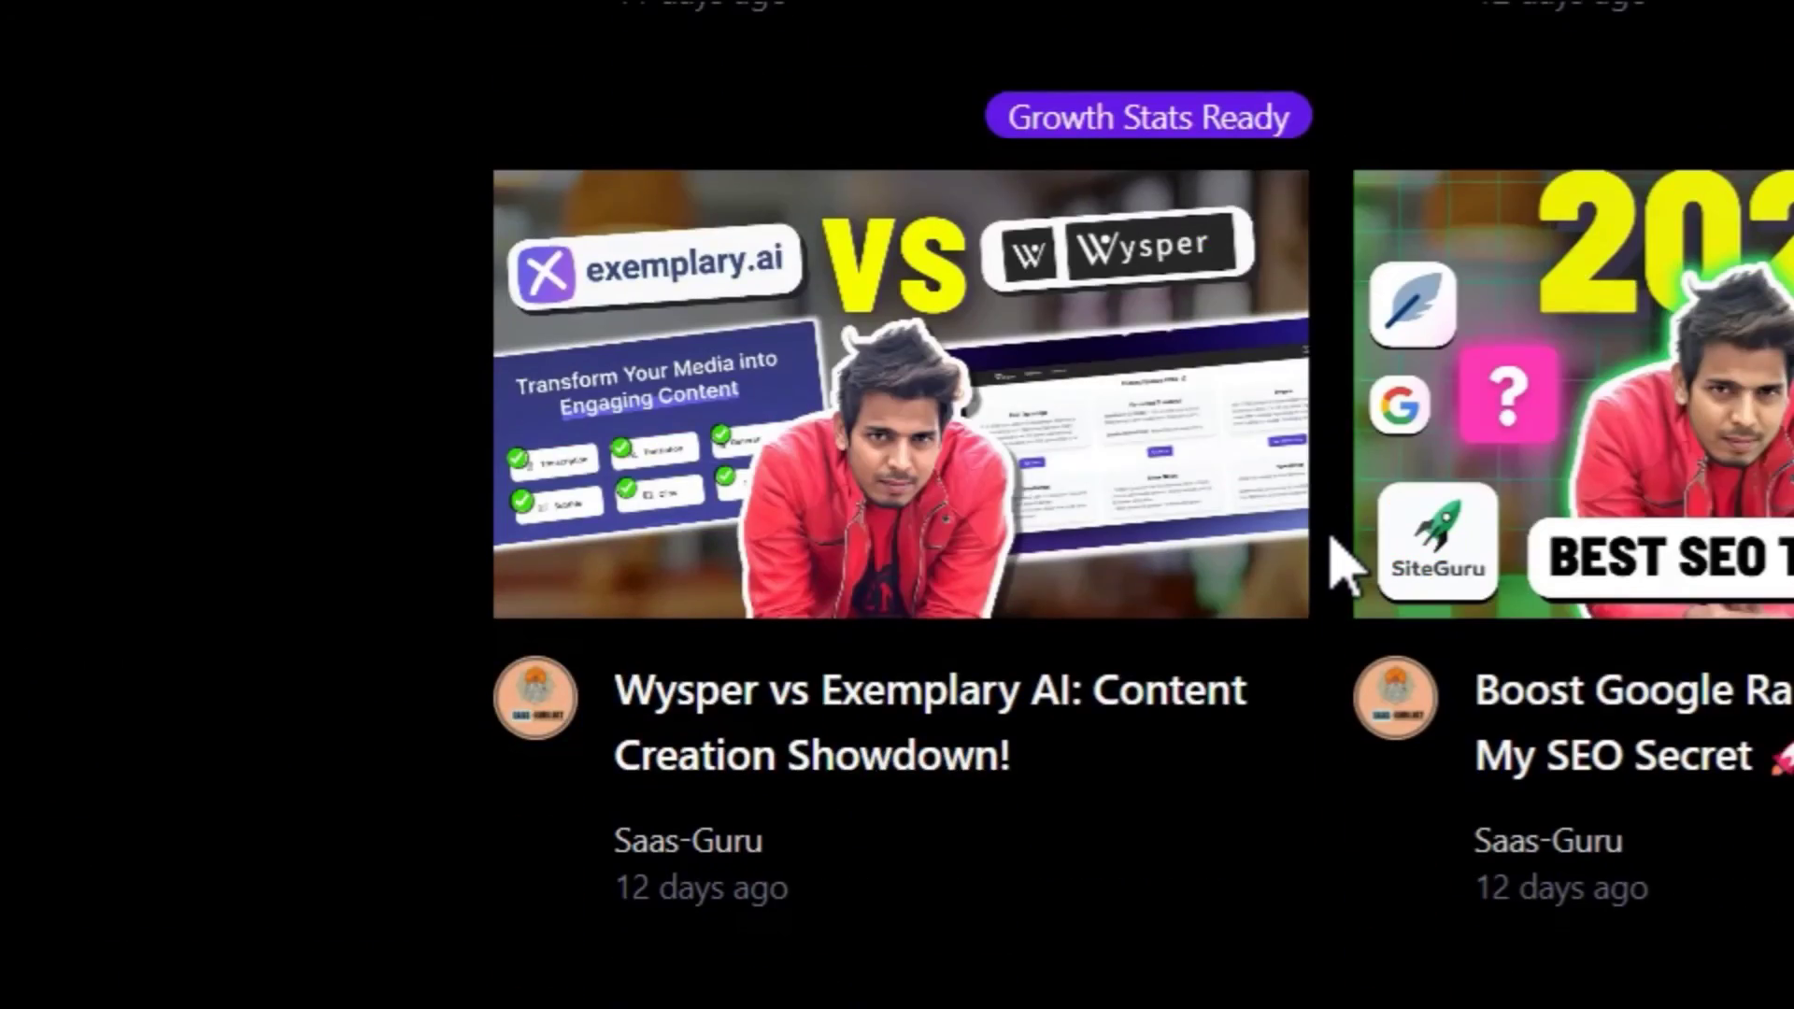
pyautogui.scroll(5, 1345, 579)
pyautogui.scroll(10, 731, 627)
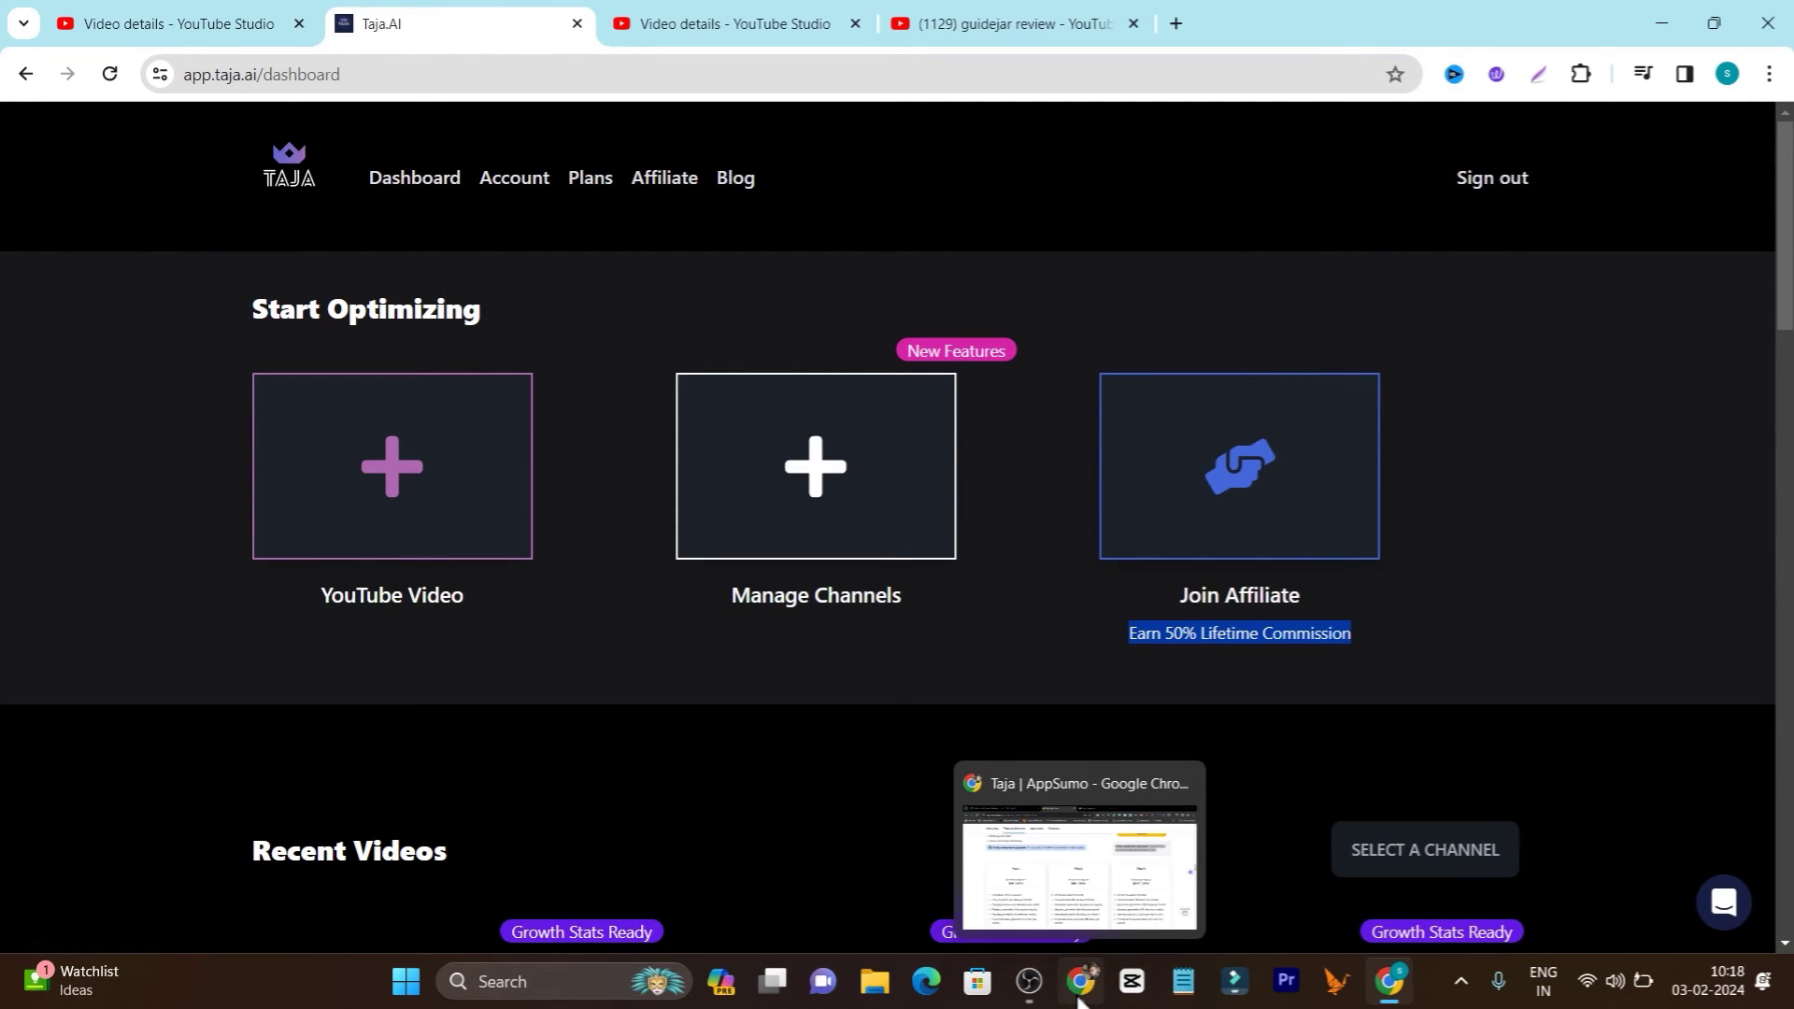
# Switch to Taja's AppSumo page and review its feature overview, lifetime deal price, alternatives and money-back guarantee.
pyautogui.click(1069, 863)
pyautogui.scroll(10, 760, 615)
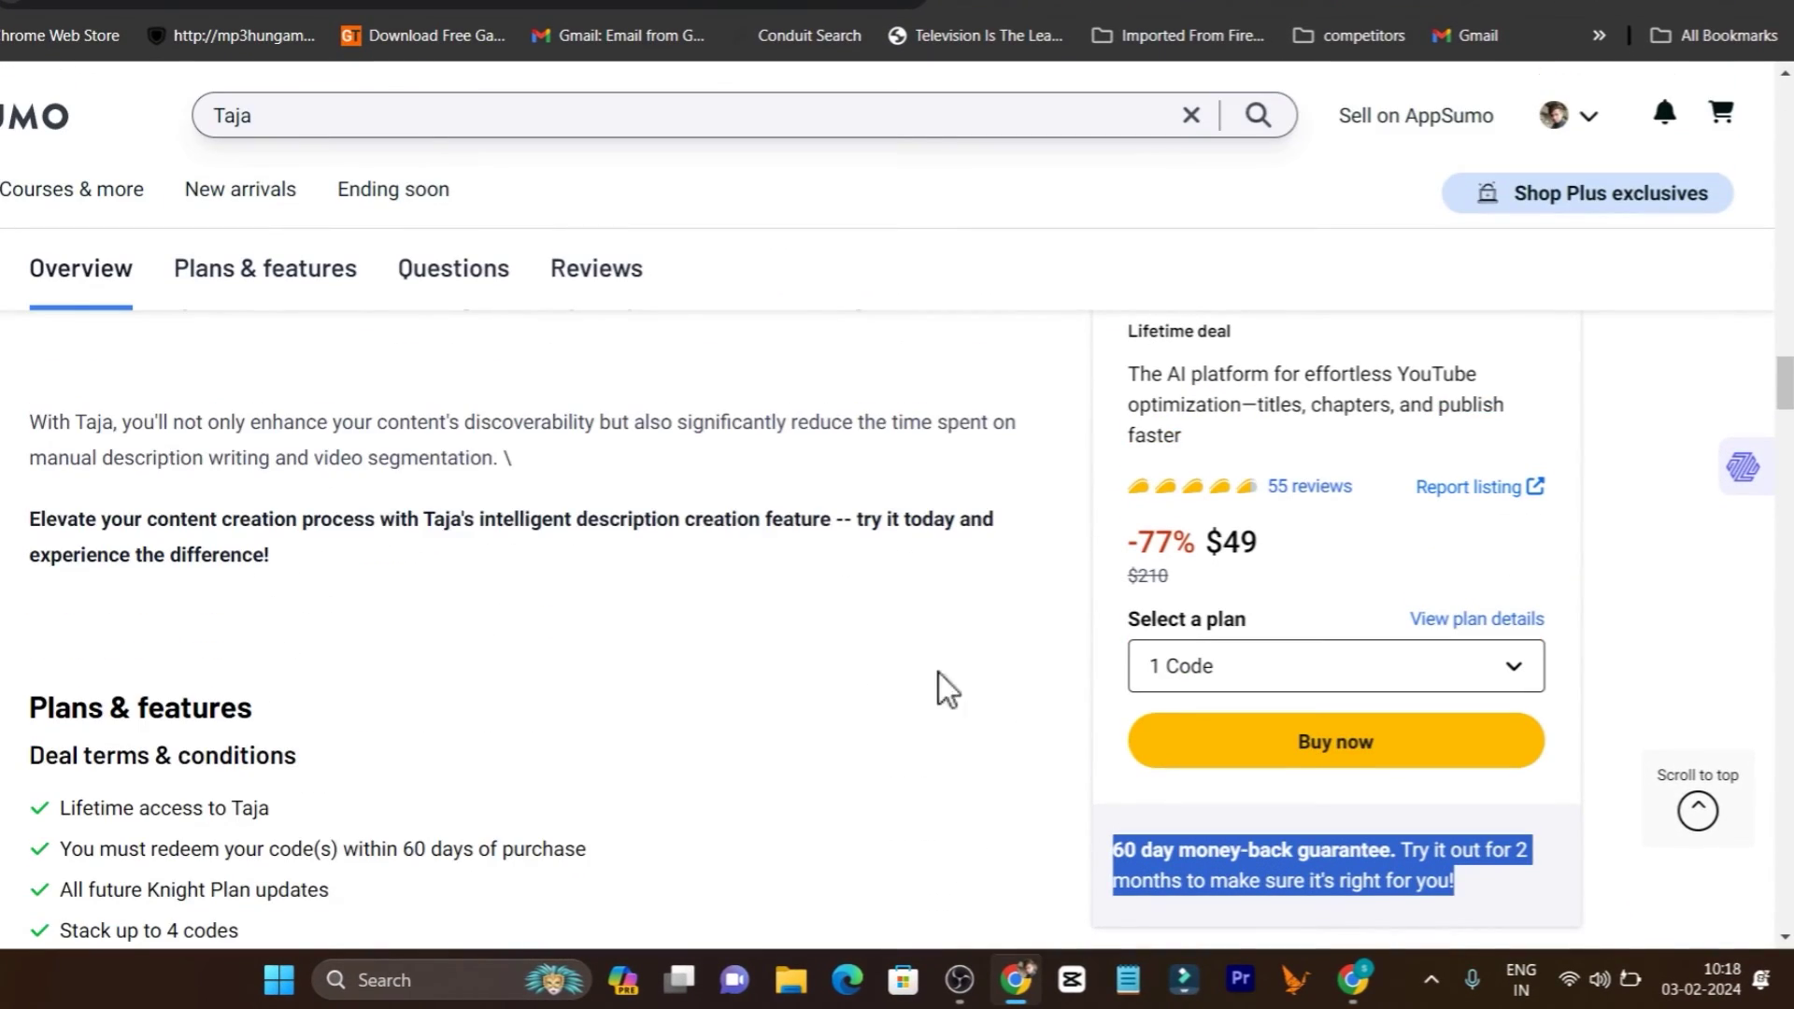
pyautogui.scroll(8, 1028, 668)
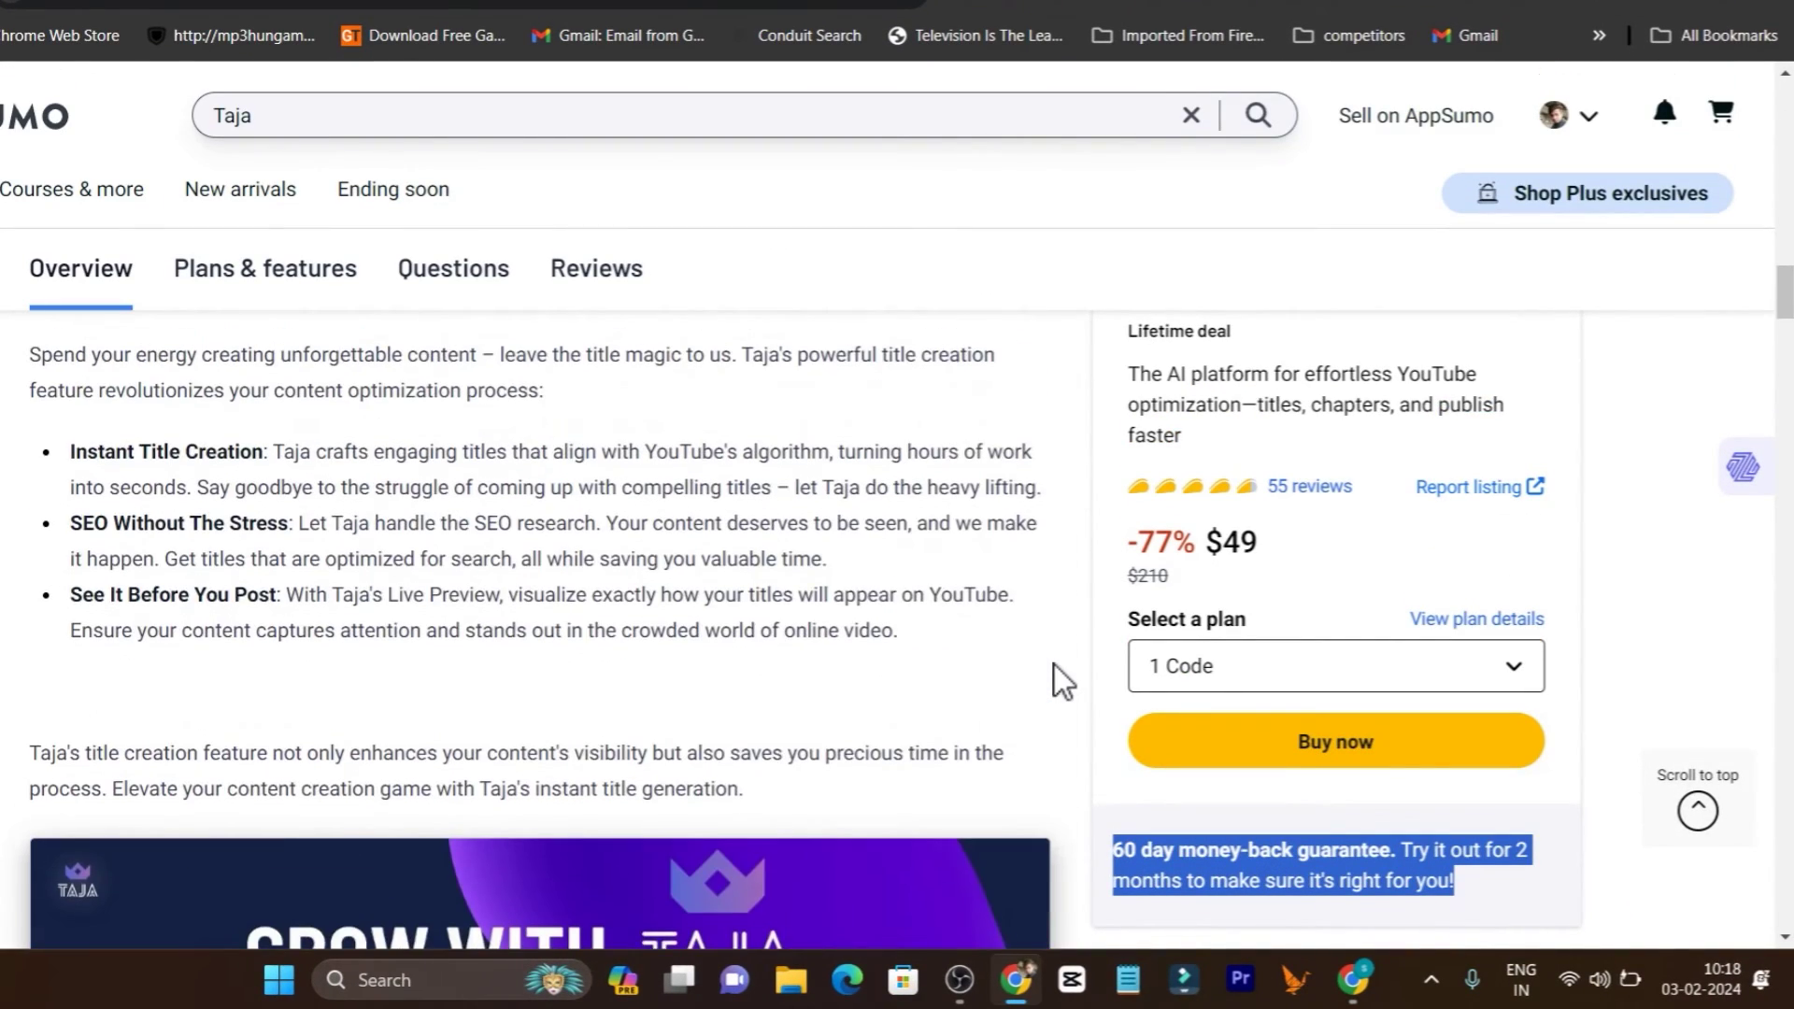
pyautogui.scroll(5, 1054, 665)
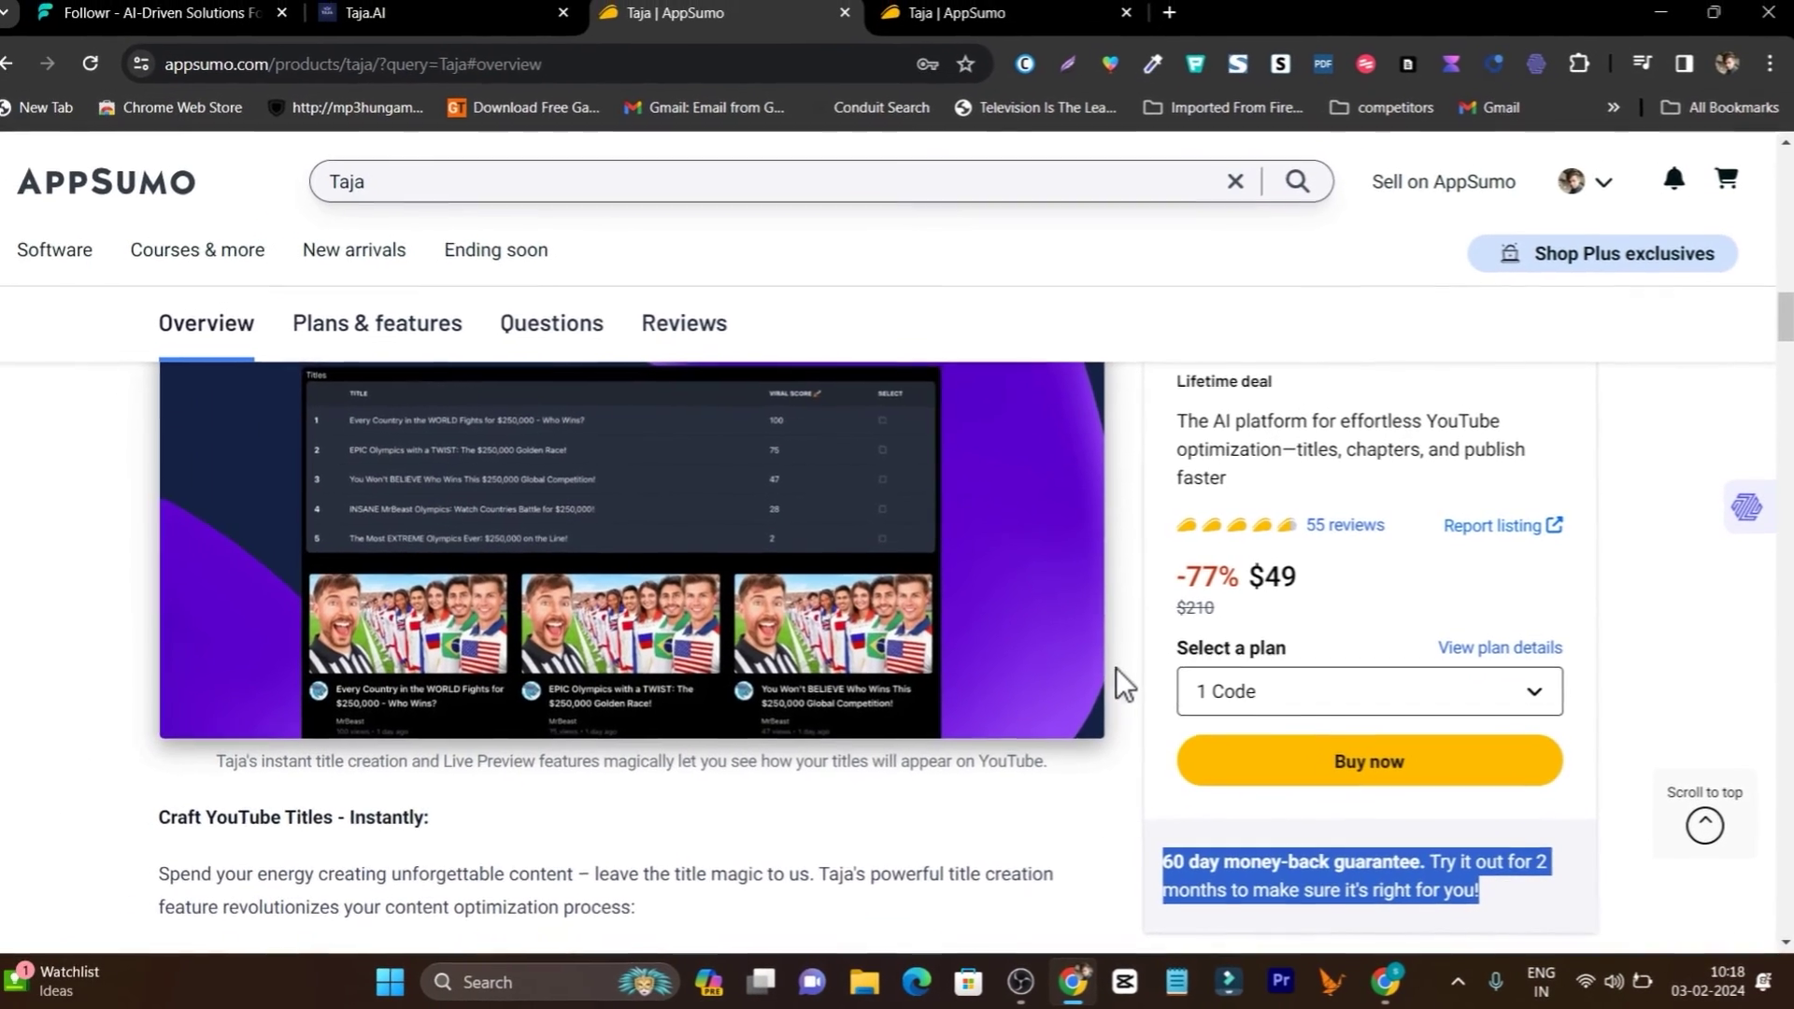
pyautogui.scroll(10, 1126, 673)
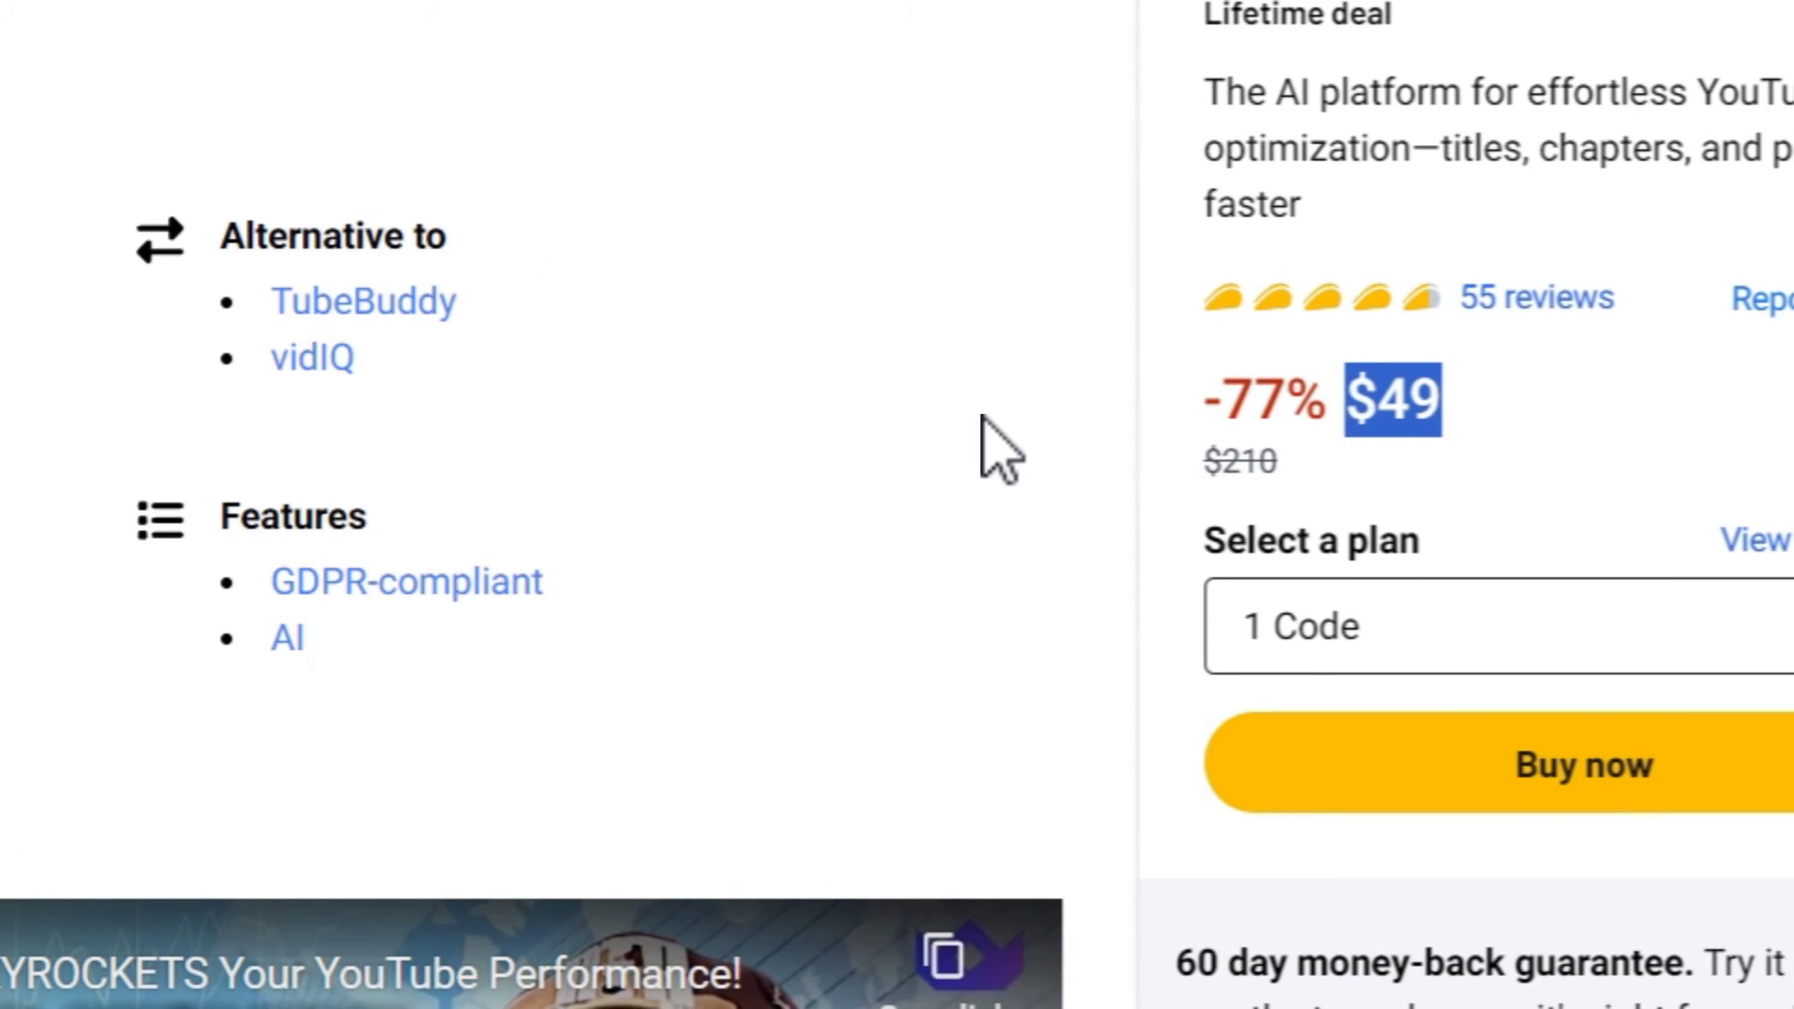
pyautogui.scroll(3, 981, 421)
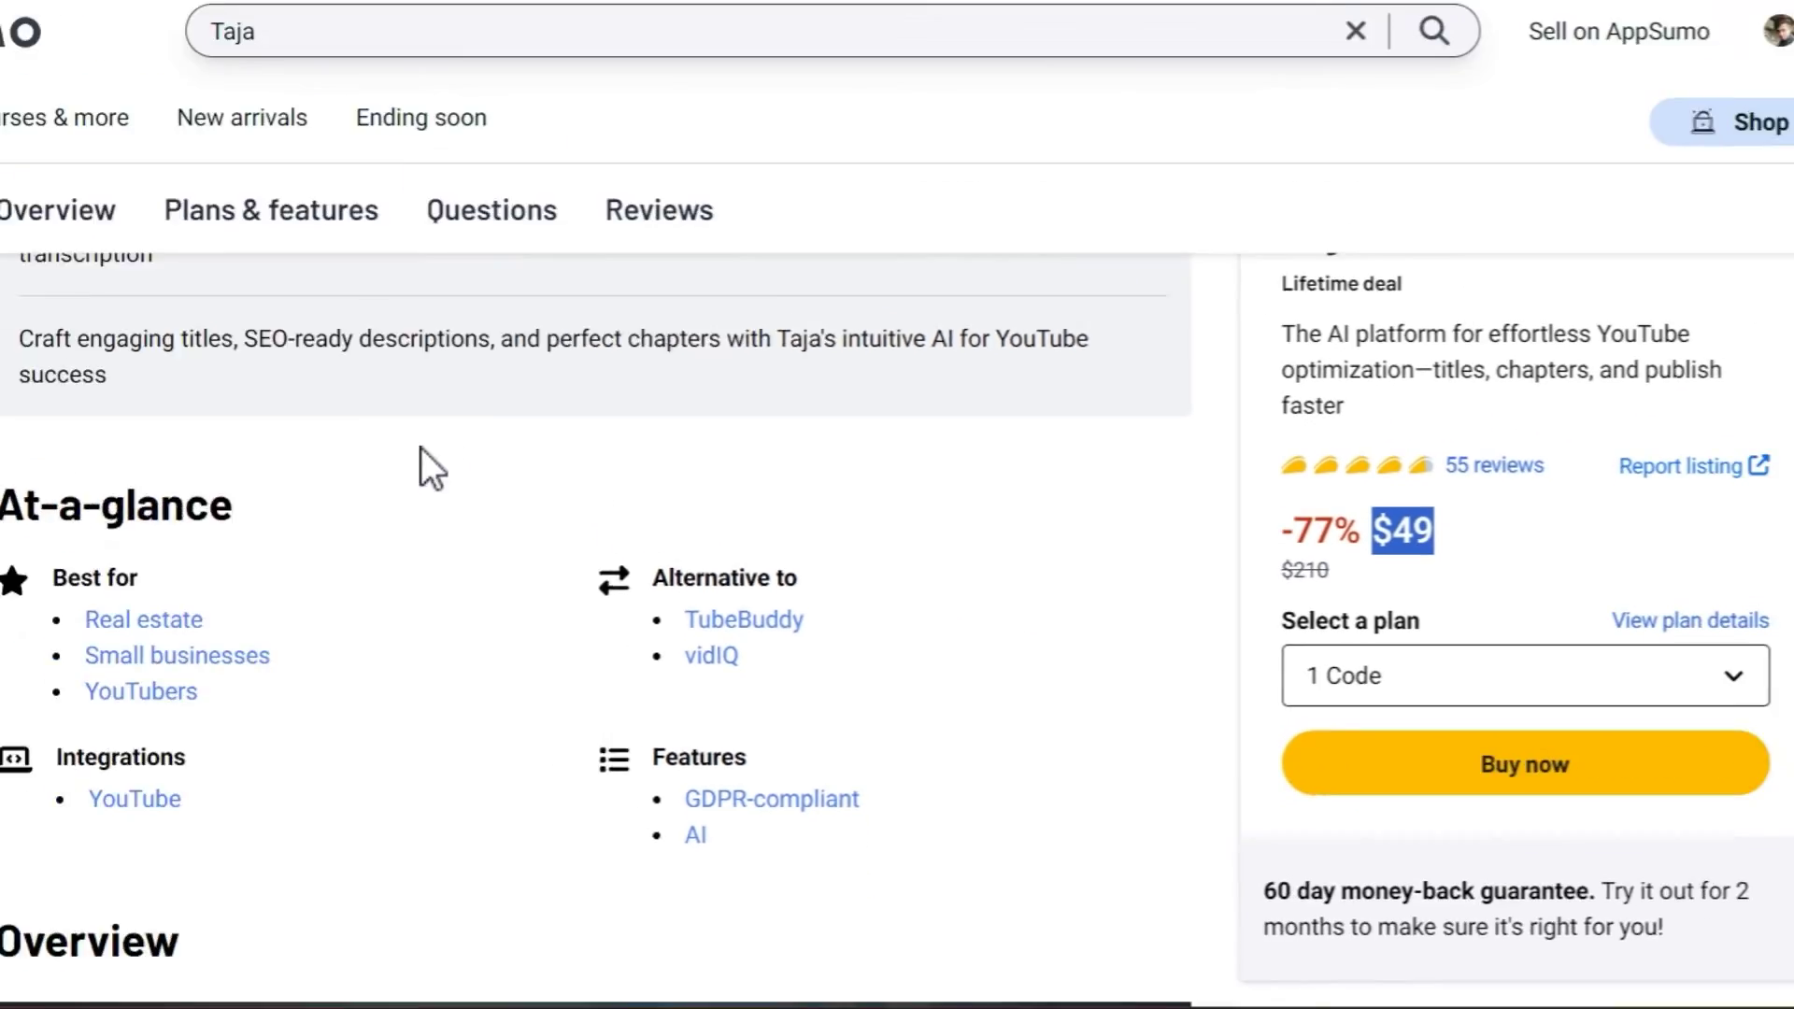
pyautogui.scroll(5, 115, 358)
pyautogui.scroll(4, 1074, 663)
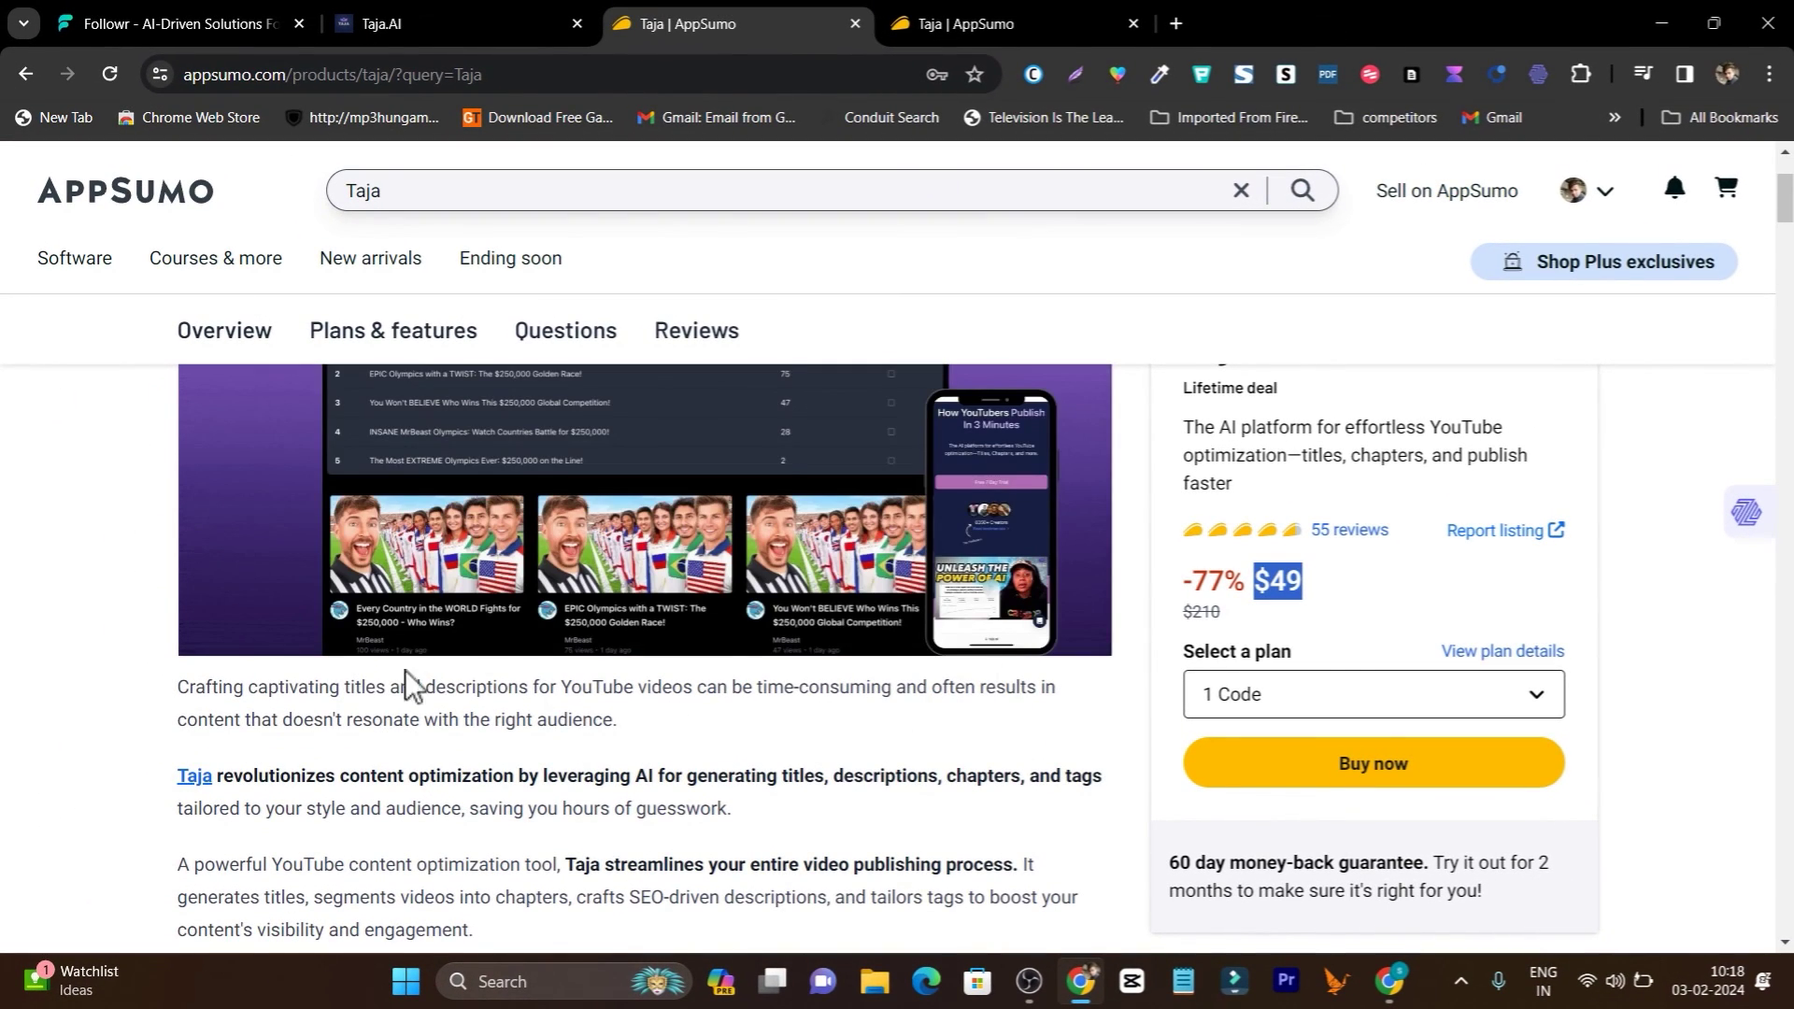